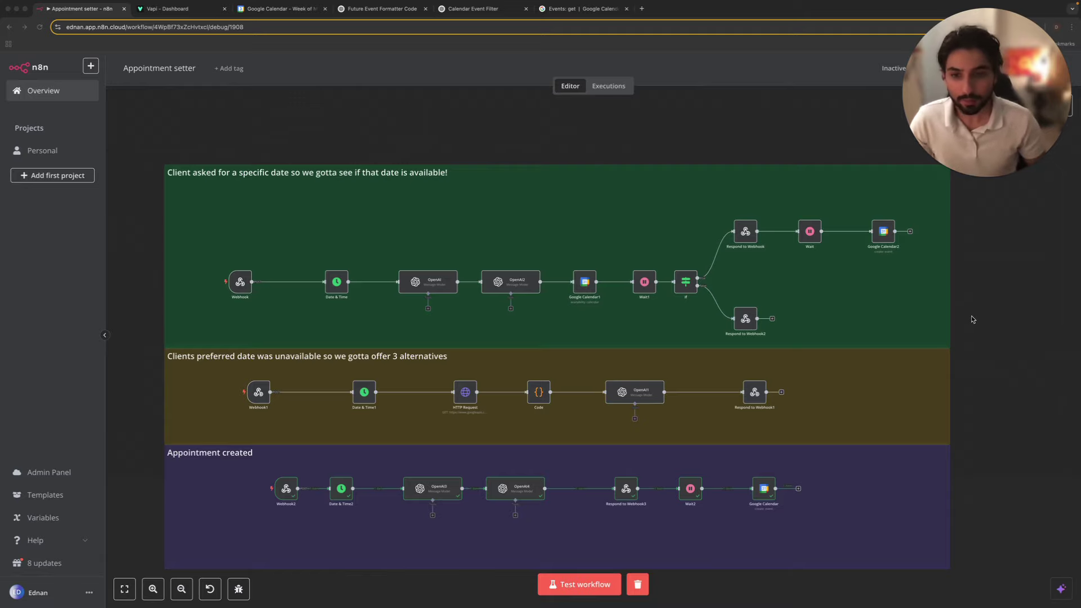
- Review the Appointment setter workflow's three sections in n8n alongside the Offernewappointmenttime tool in Vapi
{"action": "scroll", "coordinate": [961, 386], "scroll_direction": "down", "scroll_amount": 2}
{"action": "scroll", "coordinate": [961, 386], "scroll_direction": "left", "scroll_amount": 2}
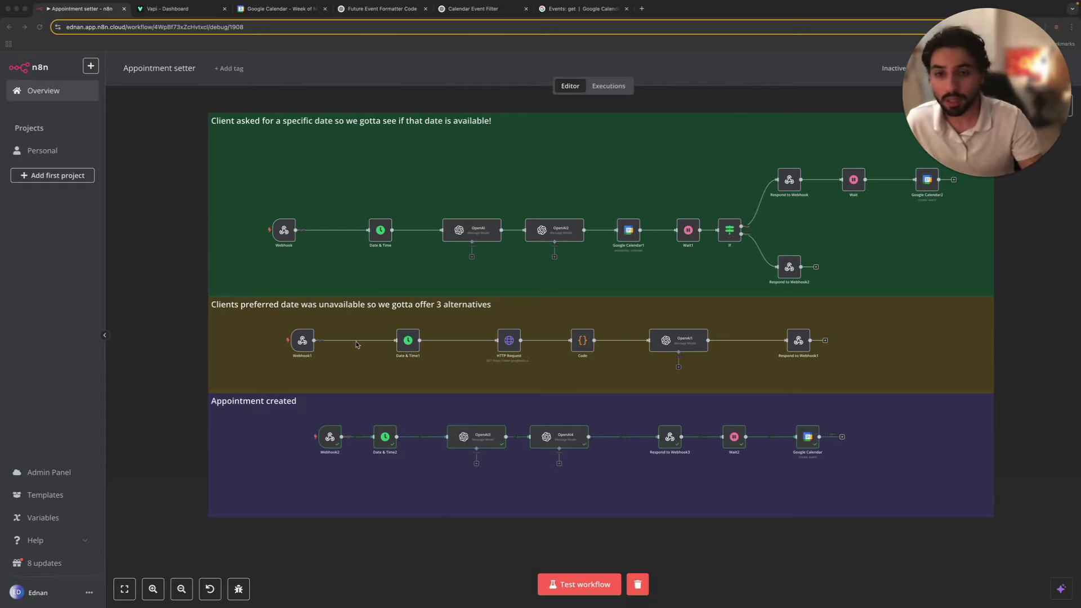
{"action": "left_click", "coordinate": [166, 9]}
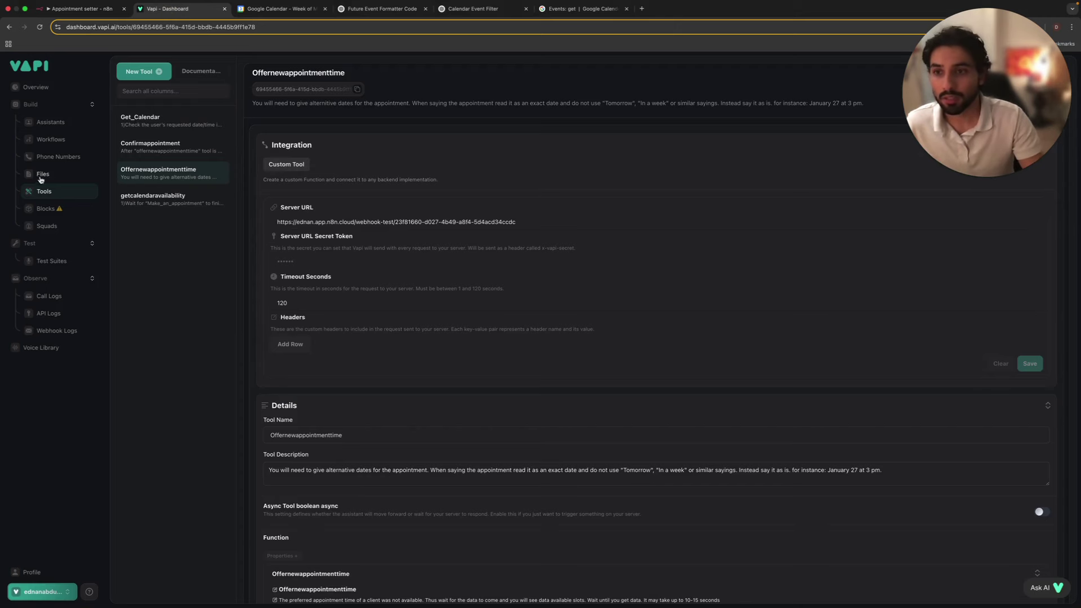
{"action": "left_click", "coordinate": [203, 167]}
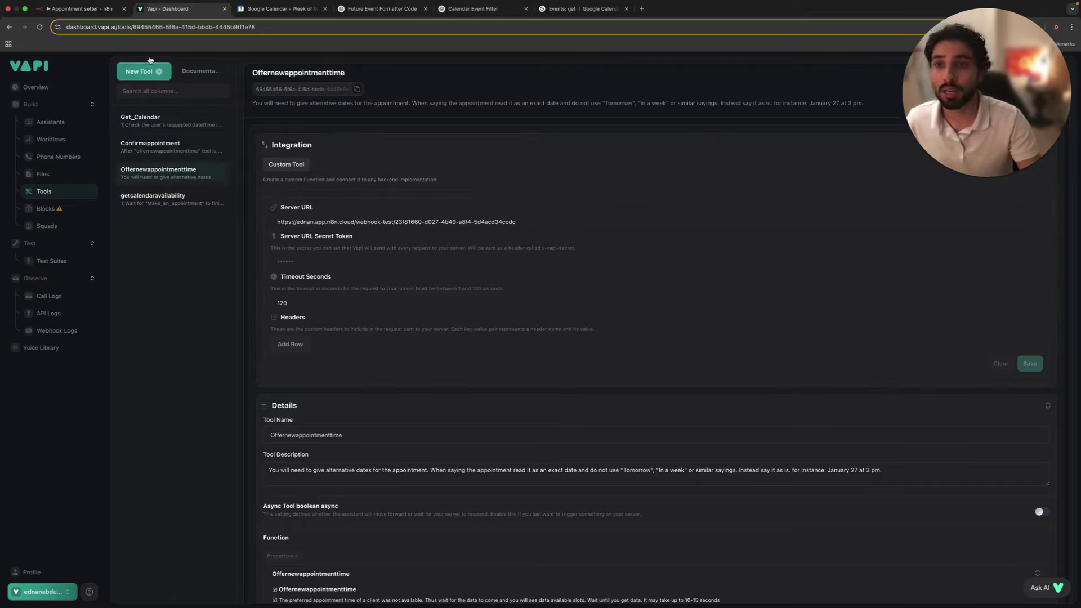
{"action": "left_click", "coordinate": [107, 9]}
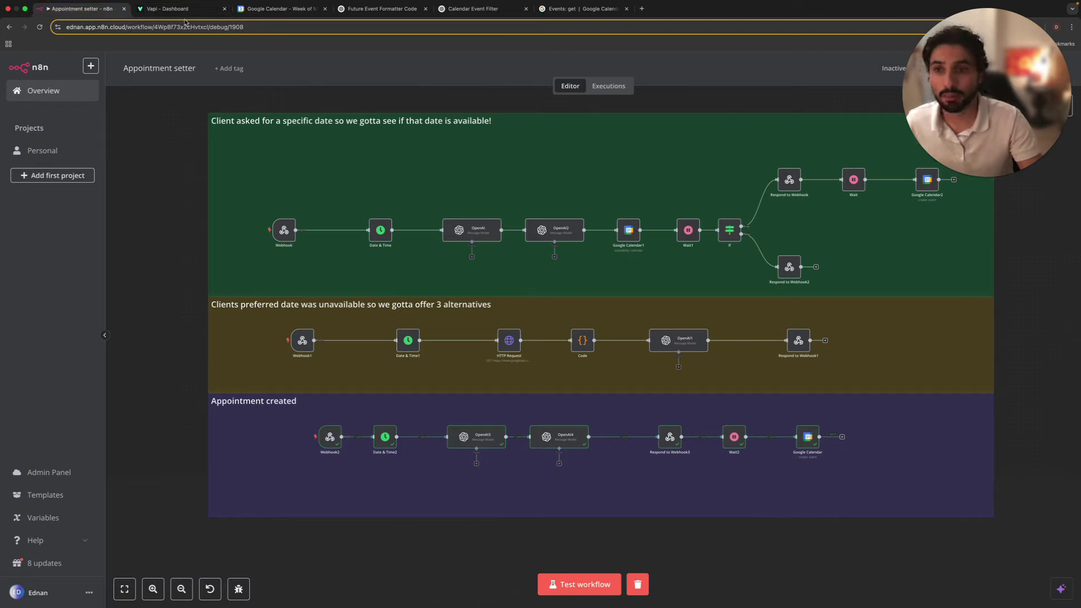
{"action": "left_click", "coordinate": [171, 9]}
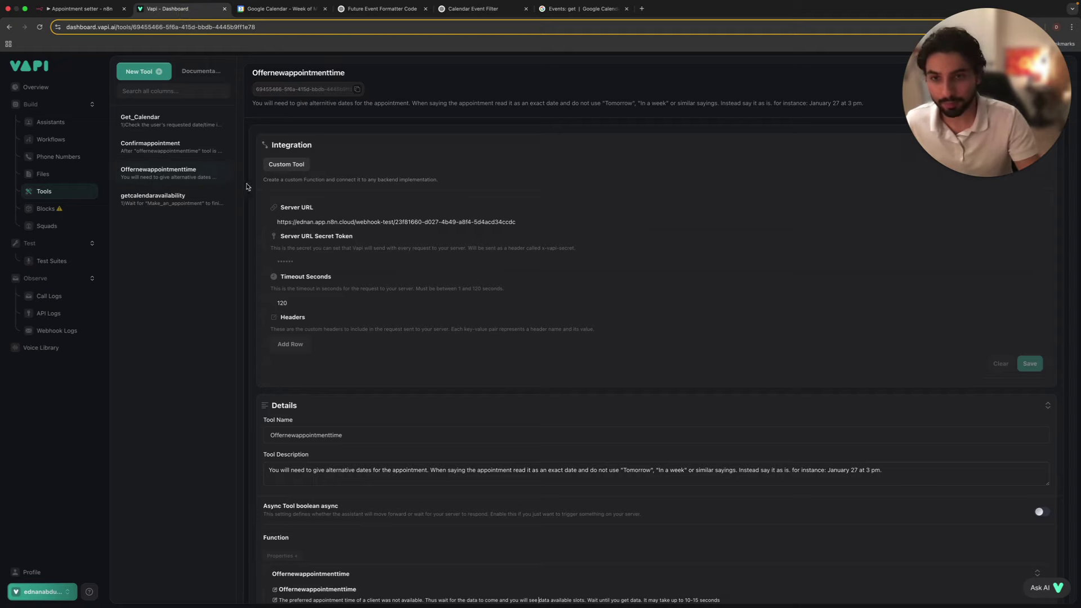
{"action": "left_click", "coordinate": [301, 148]}
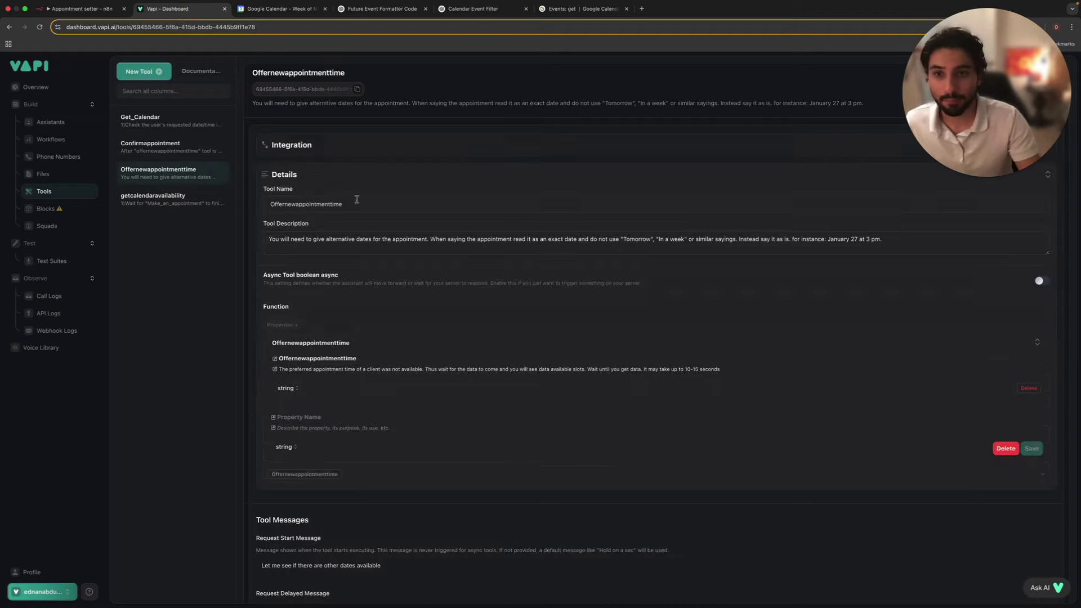
- Copy Webhook1's test URL in n8n and compare it with the Server URL of Vapi's Offernewappointmenttime tool
{"action": "left_click", "coordinate": [92, 10]}
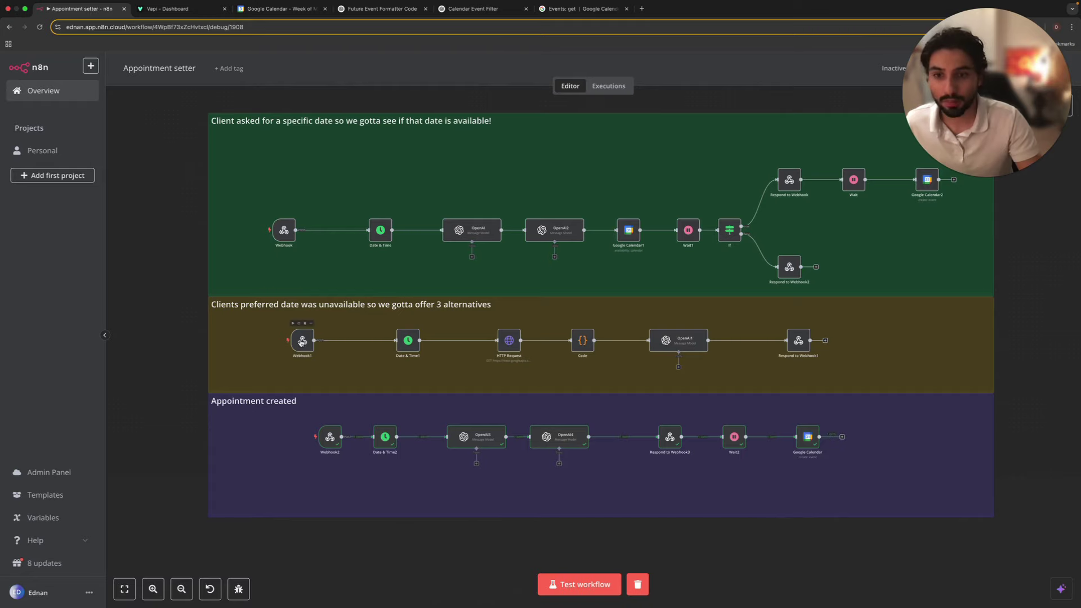
{"action": "double_click", "coordinate": [301, 342]}
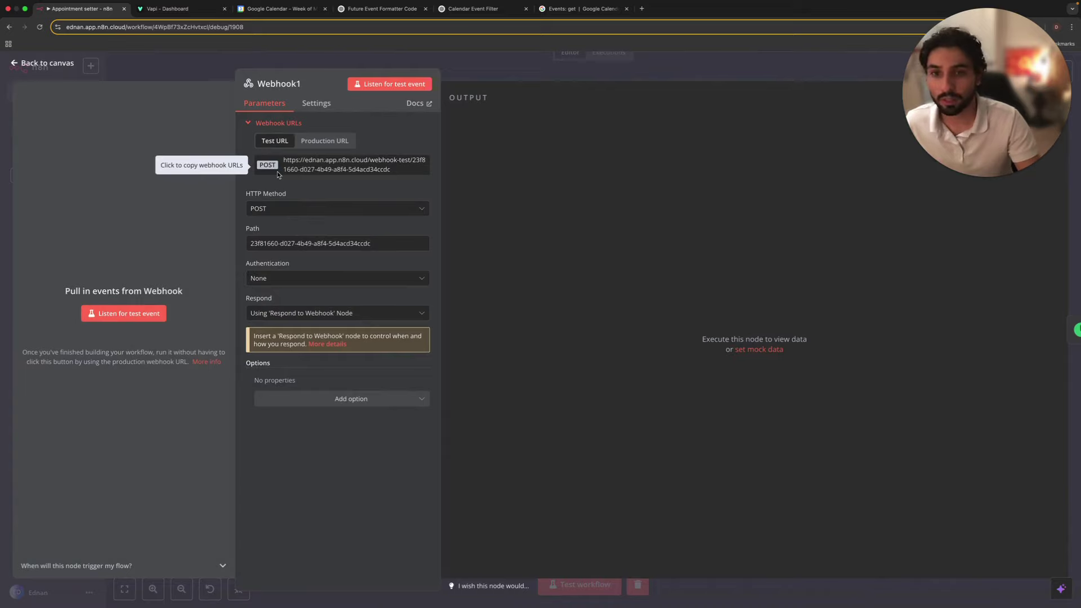
{"action": "left_click", "coordinate": [299, 171]}
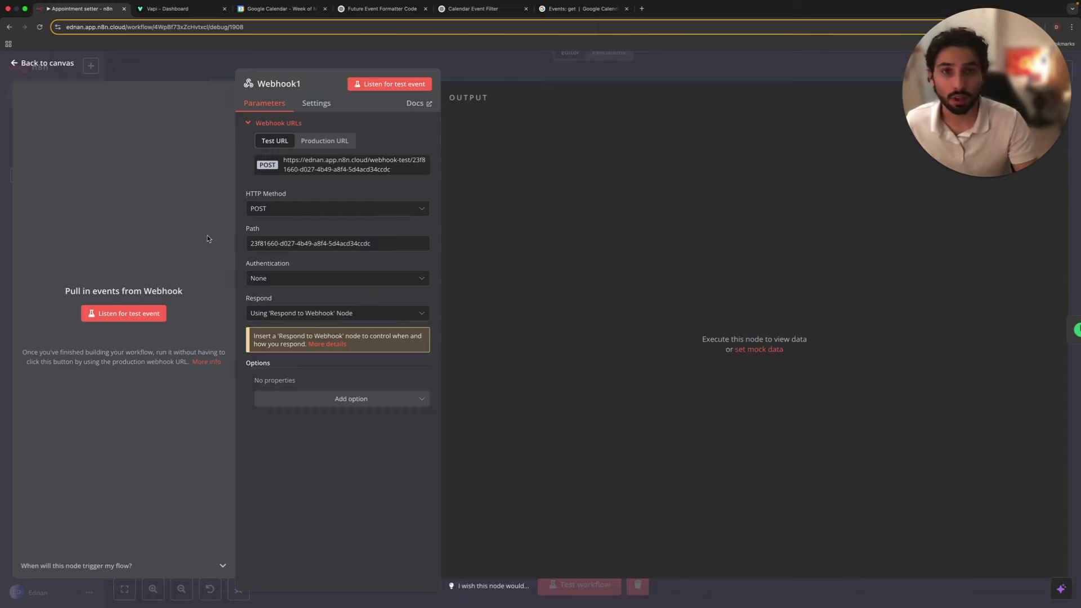
{"action": "left_click", "coordinate": [174, 10]}
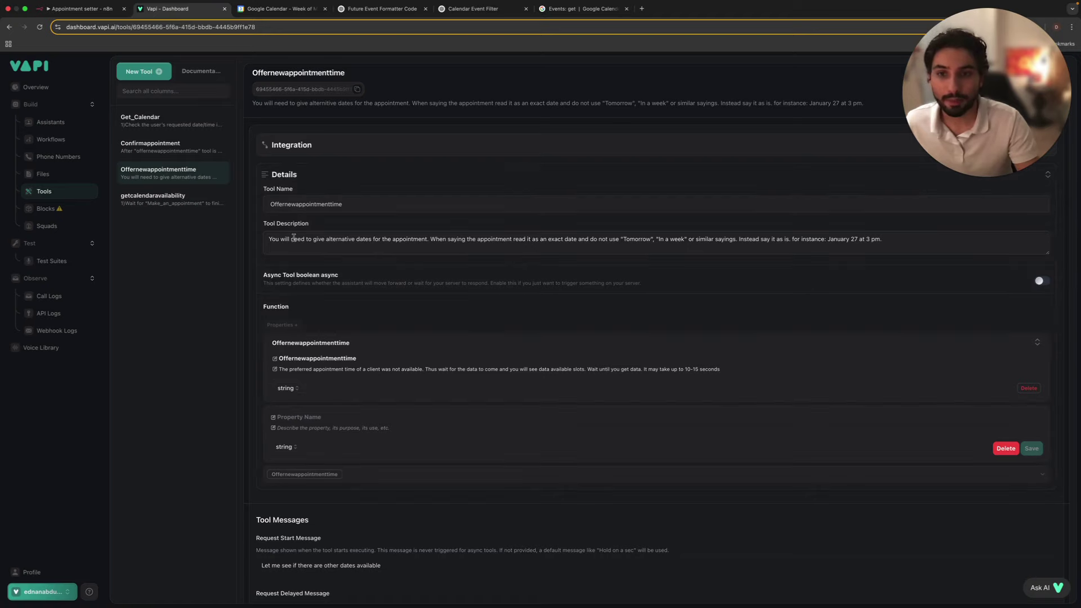
{"action": "left_click", "coordinate": [315, 151]}
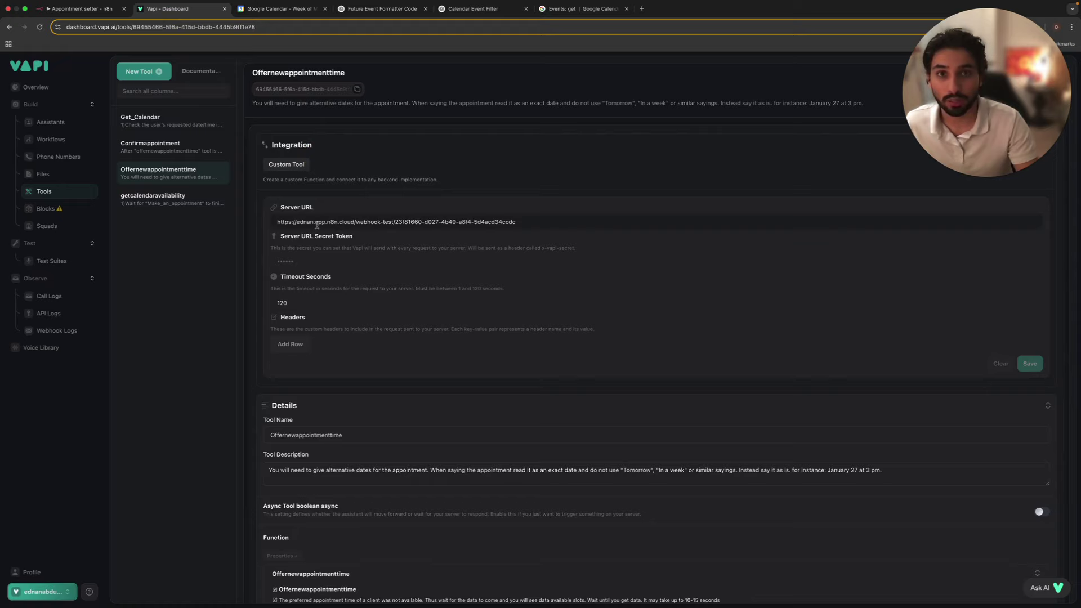
- Review the Offernewappointmenttime tool's timeout, description and function property, and collapse that property's details
{"action": "scroll", "coordinate": [334, 246], "scroll_direction": "down", "scroll_amount": 1}
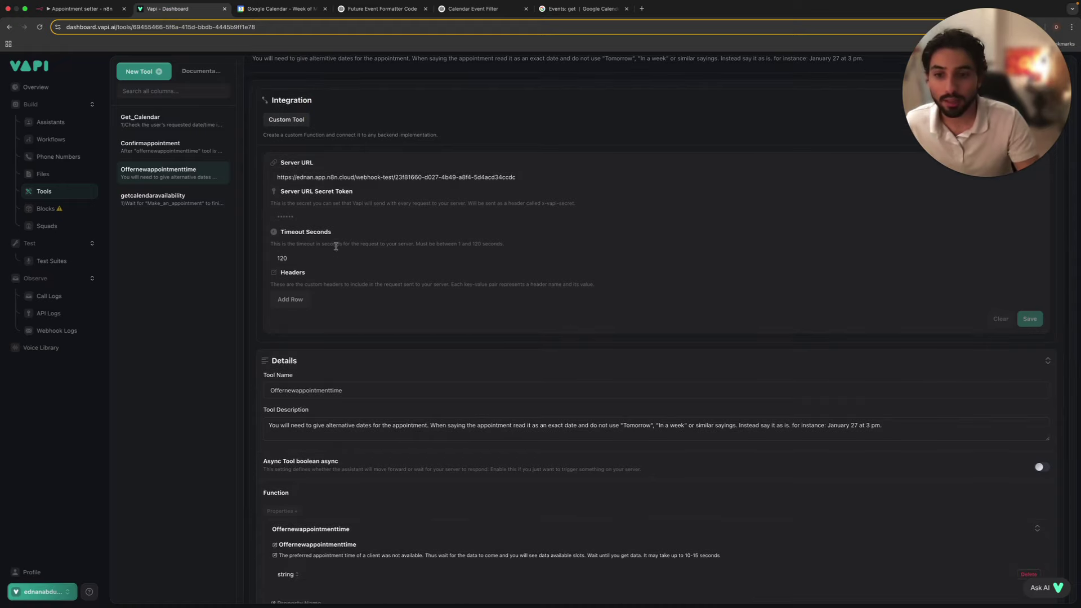
{"action": "scroll", "coordinate": [315, 282], "scroll_direction": "down", "scroll_amount": 1}
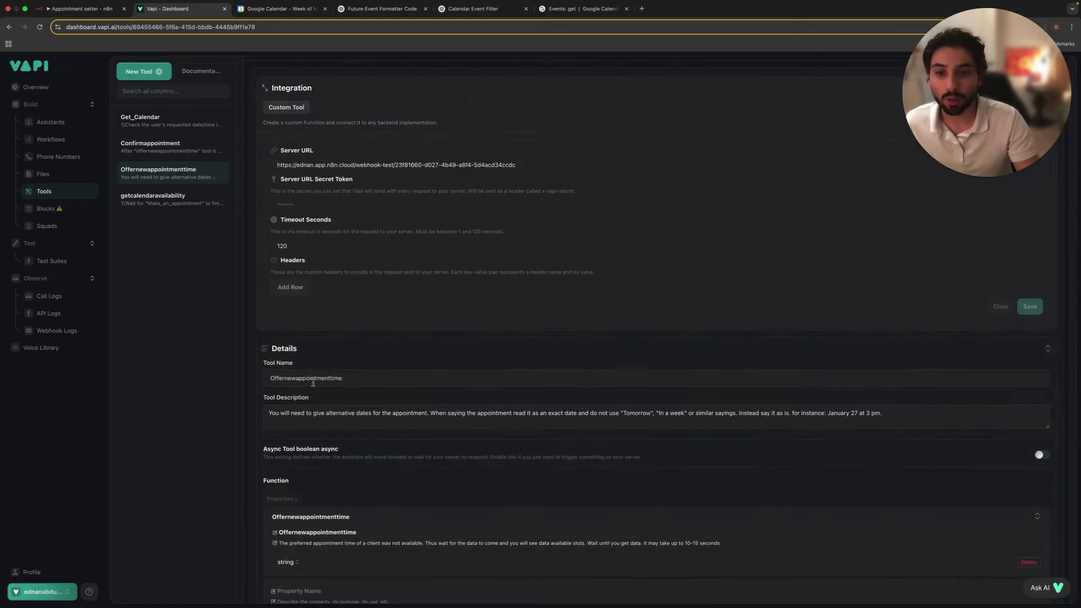
{"action": "scroll", "coordinate": [337, 382], "scroll_direction": "down", "scroll_amount": 1}
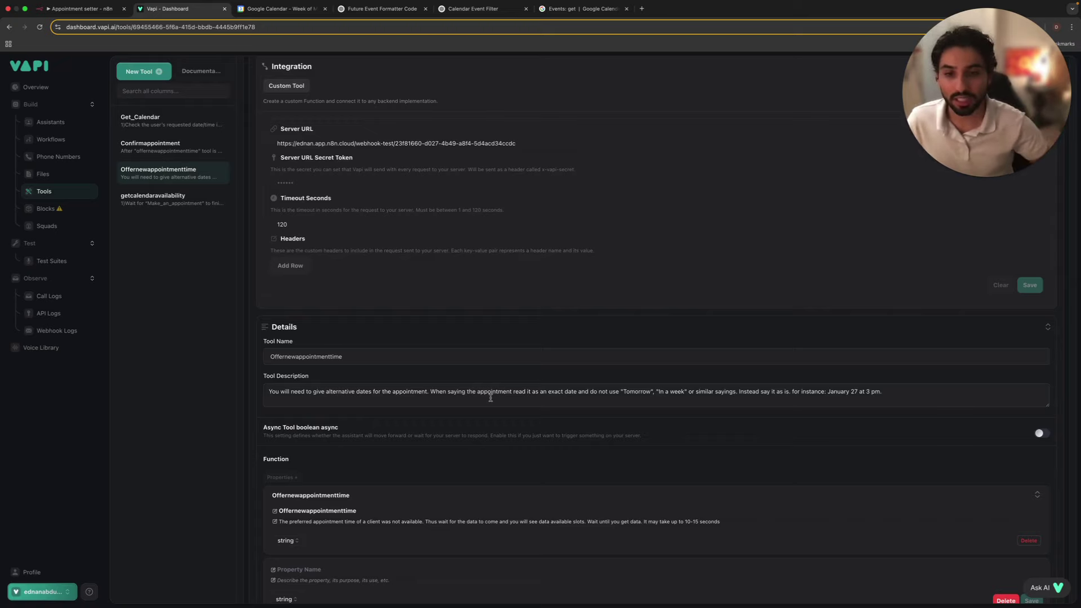
{"action": "scroll", "coordinate": [501, 375], "scroll_direction": "down", "scroll_amount": 2}
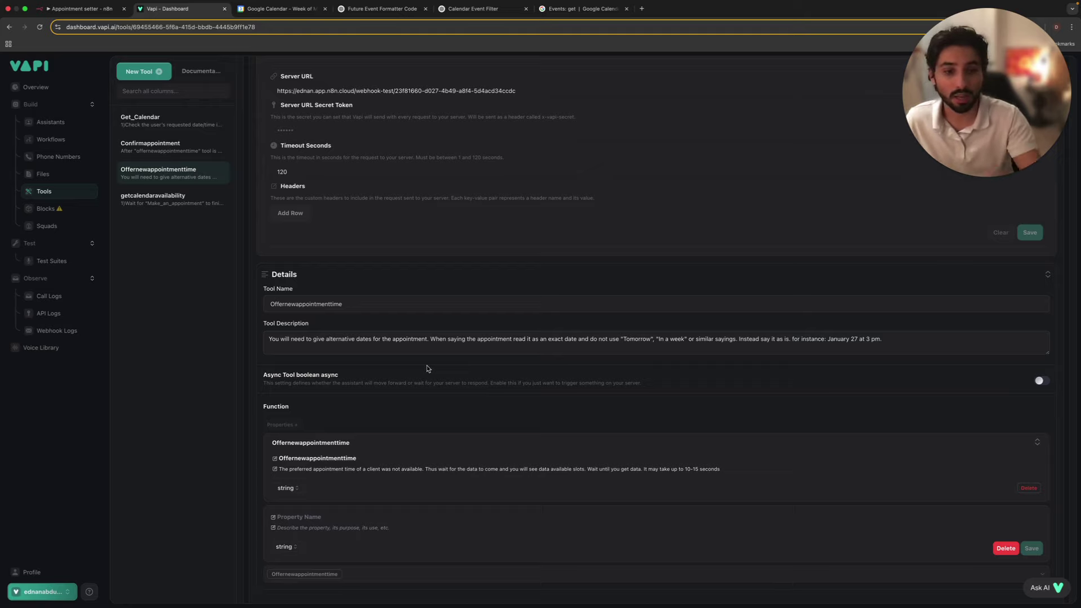
{"action": "left_click", "coordinate": [1036, 442]}
{"action": "scroll", "coordinate": [639, 292], "scroll_direction": "up", "scroll_amount": 2}
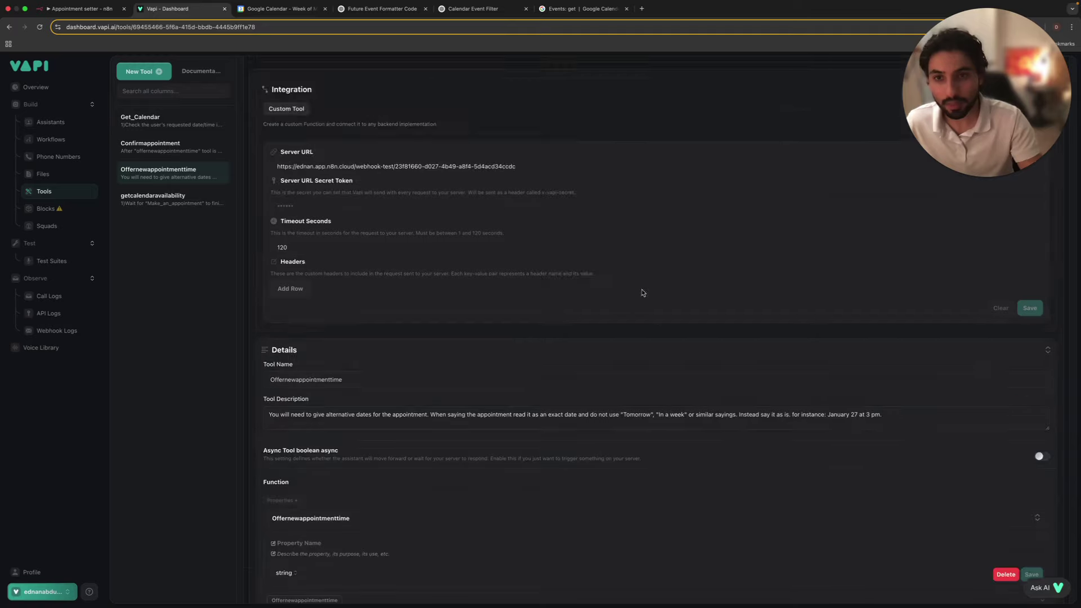
- Close Webhook1 in n8n, view the Appointment created section, and open the Confirmappointment tool in Vapi
{"action": "left_click", "coordinate": [68, 12]}
{"action": "left_click", "coordinate": [176, 56]}
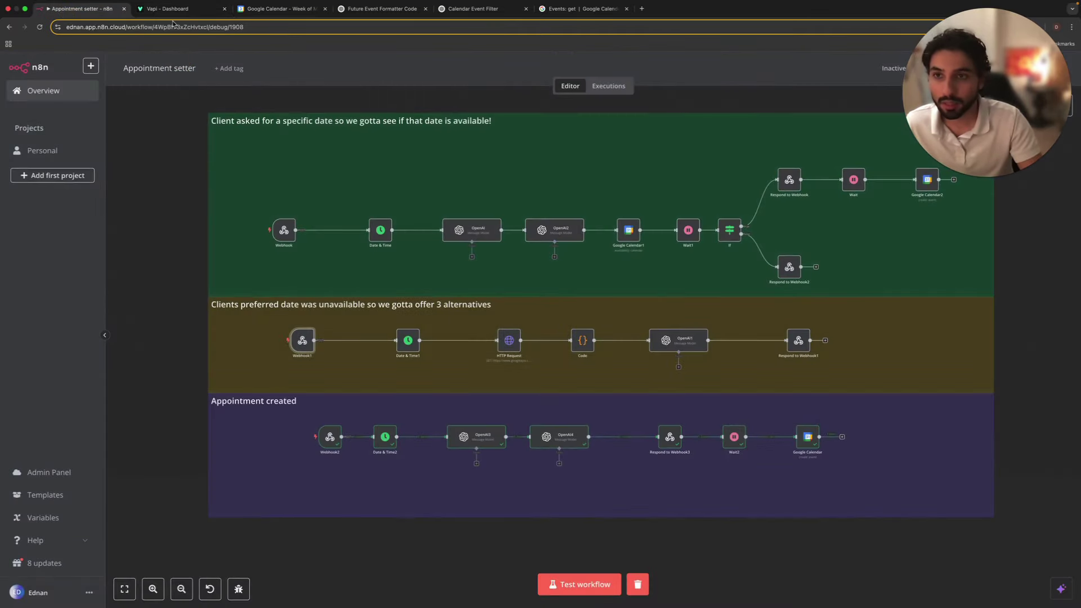
{"action": "scroll", "coordinate": [321, 450], "scroll_direction": "down", "scroll_amount": 1}
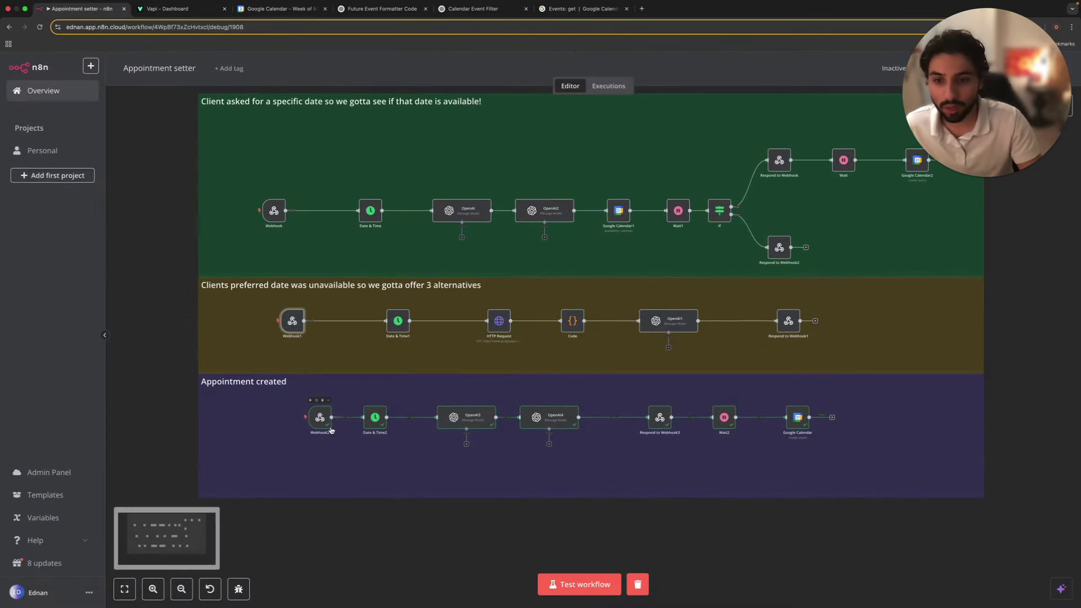
{"action": "left_click", "coordinate": [174, 9]}
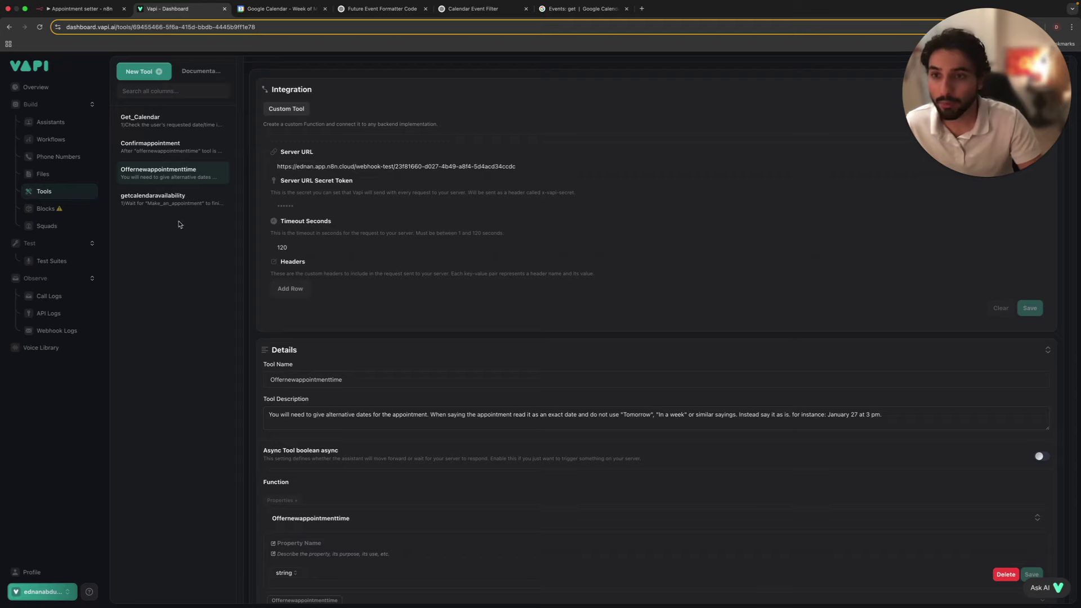
{"action": "left_click", "coordinate": [167, 148]}
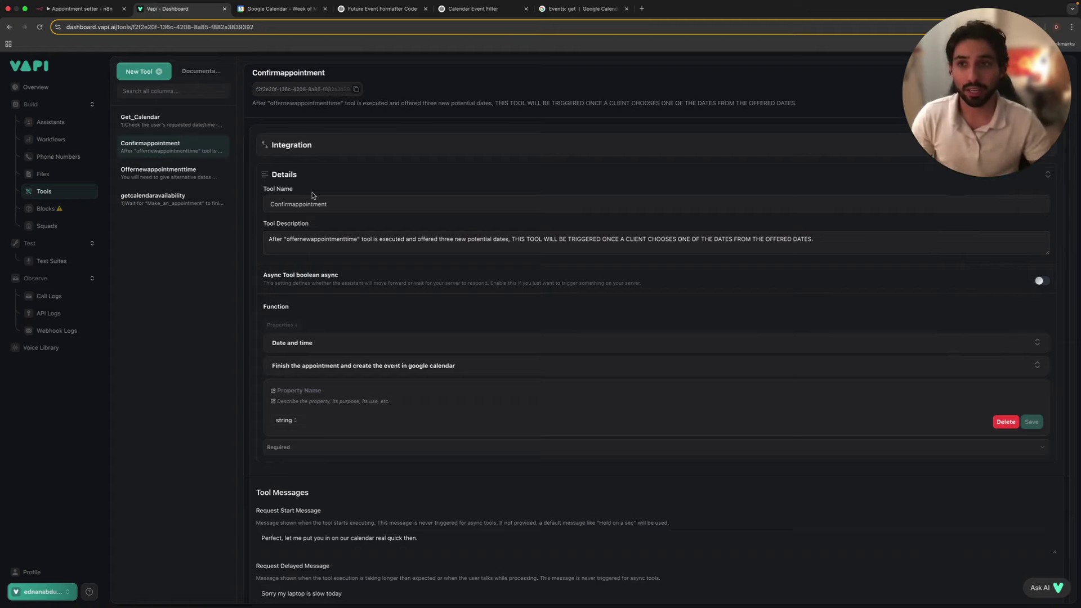
- Compare Webhook2's test URL in n8n with the Server URL in the Confirmappointment tool's Integration section in Vapi
{"action": "left_click", "coordinate": [84, 8]}
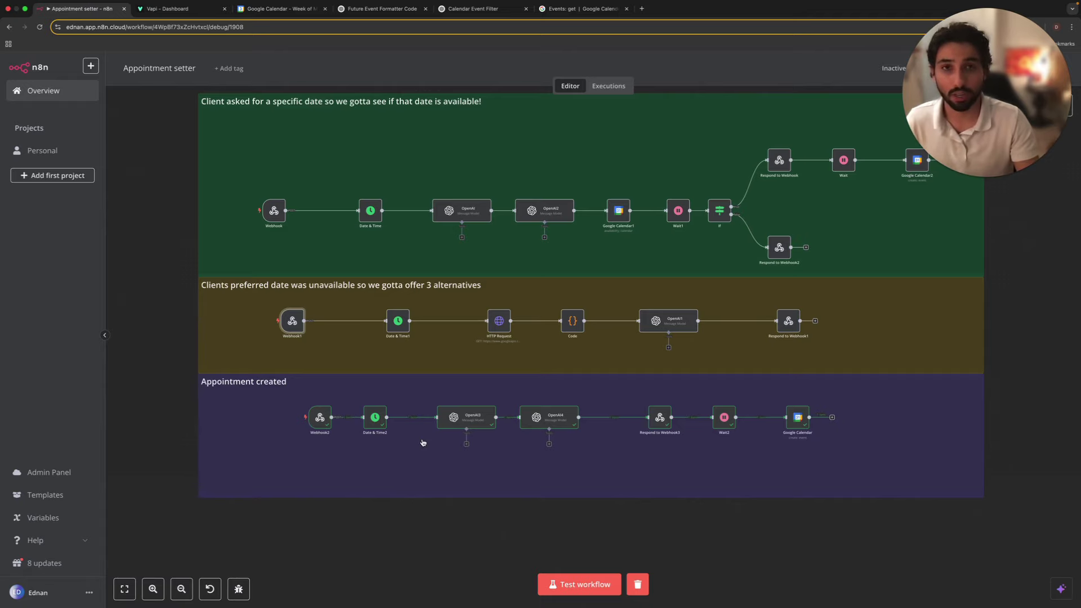
{"action": "left_click", "coordinate": [175, 9]}
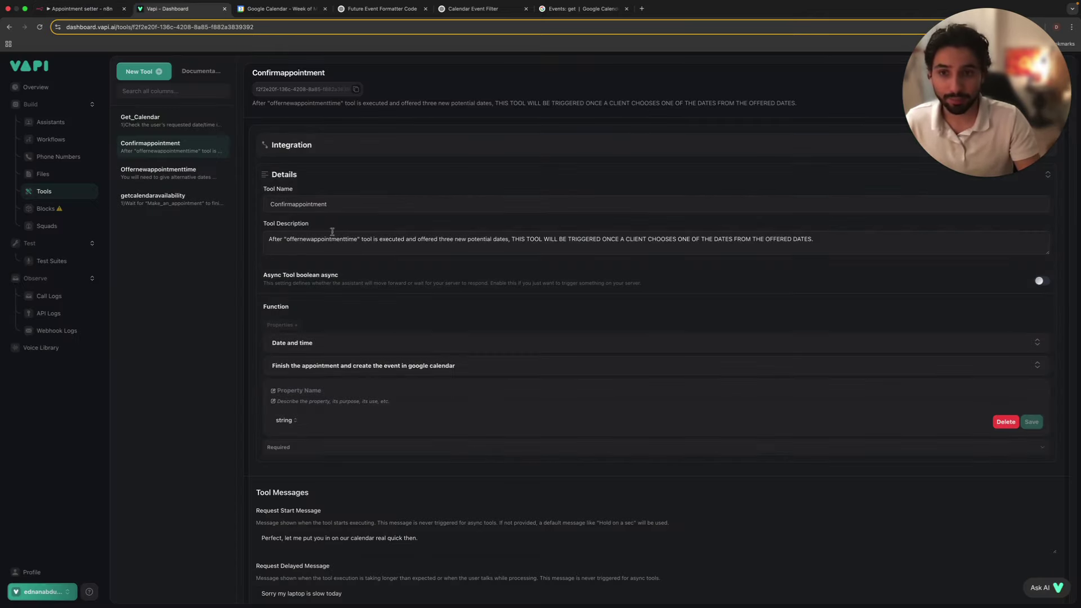
{"action": "left_click", "coordinate": [318, 150]}
{"action": "left_click", "coordinate": [81, 8]}
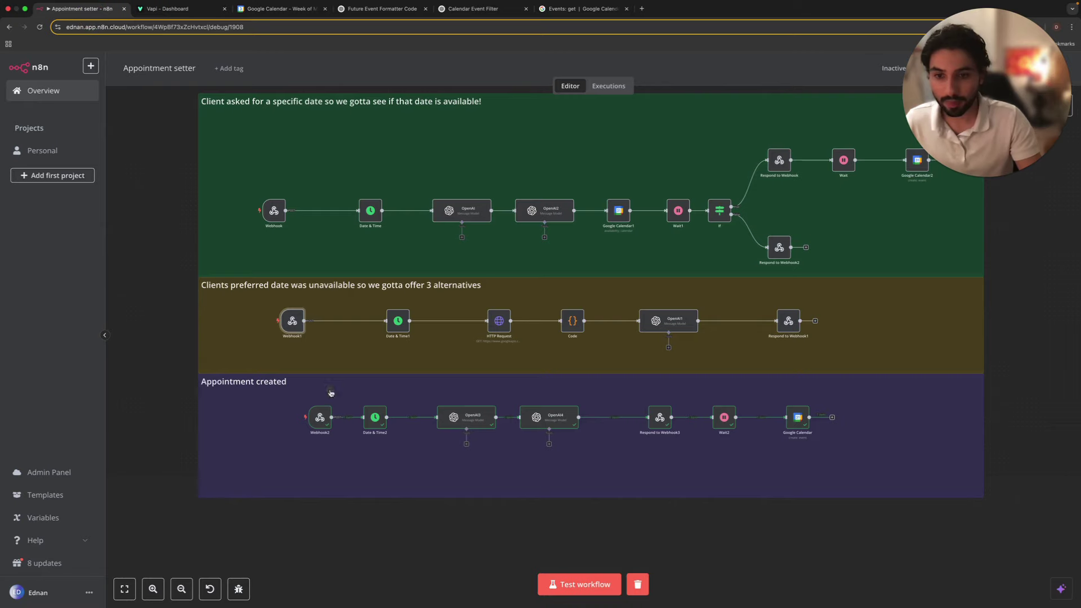
{"action": "double_click", "coordinate": [319, 415]}
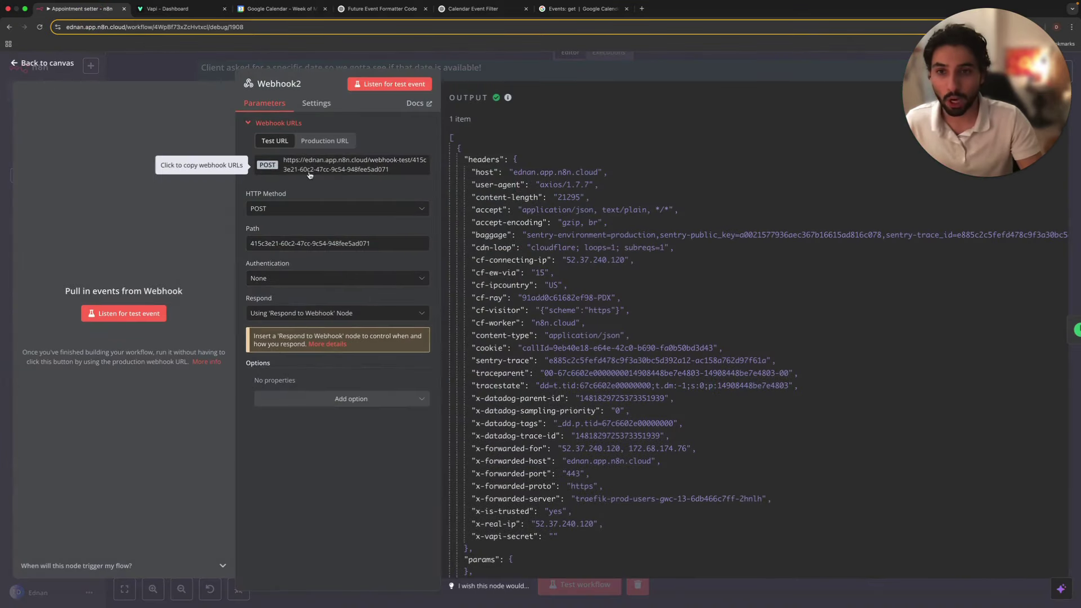
{"action": "left_click", "coordinate": [167, 9]}
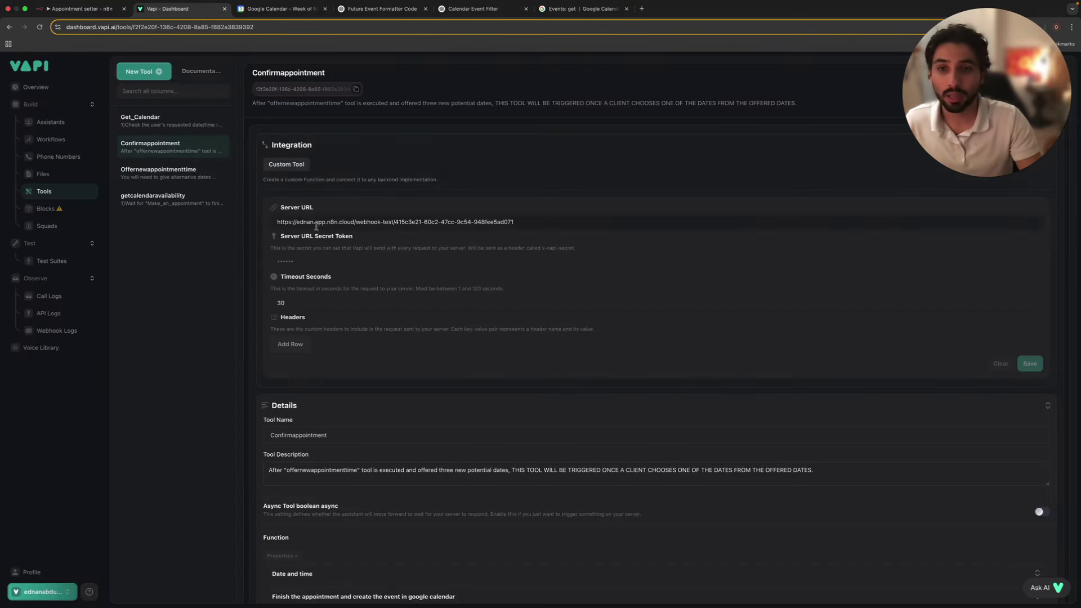
- Review the Confirmappointment tool's description and its two function properties, "Date and time" and "Finish the appointment and create the event in google calendar"
{"action": "scroll", "coordinate": [357, 323], "scroll_direction": "down", "scroll_amount": 3}
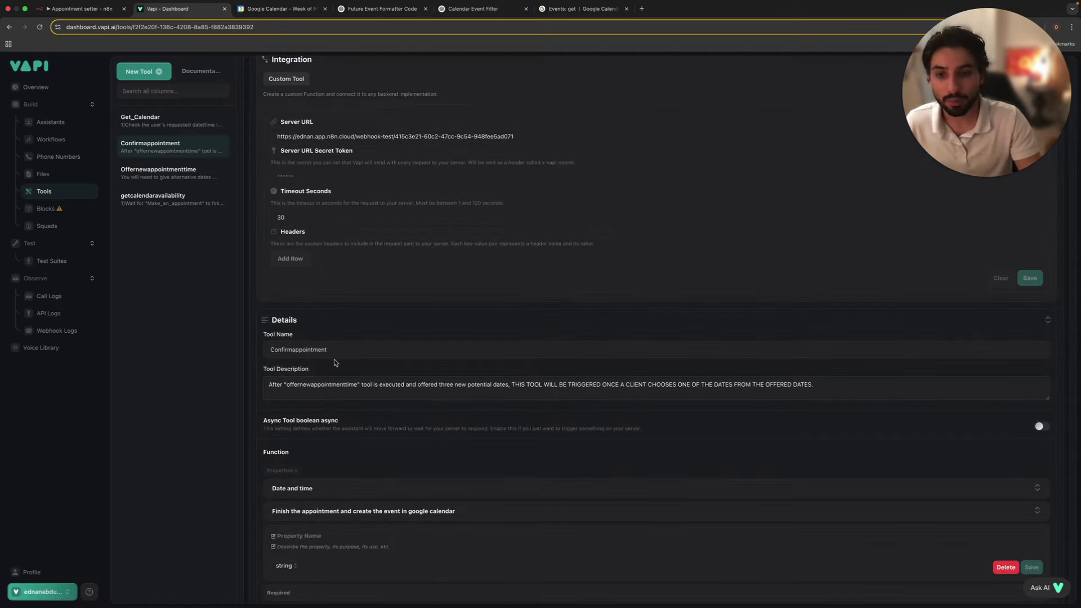
{"action": "scroll", "coordinate": [287, 399], "scroll_direction": "down", "scroll_amount": 1}
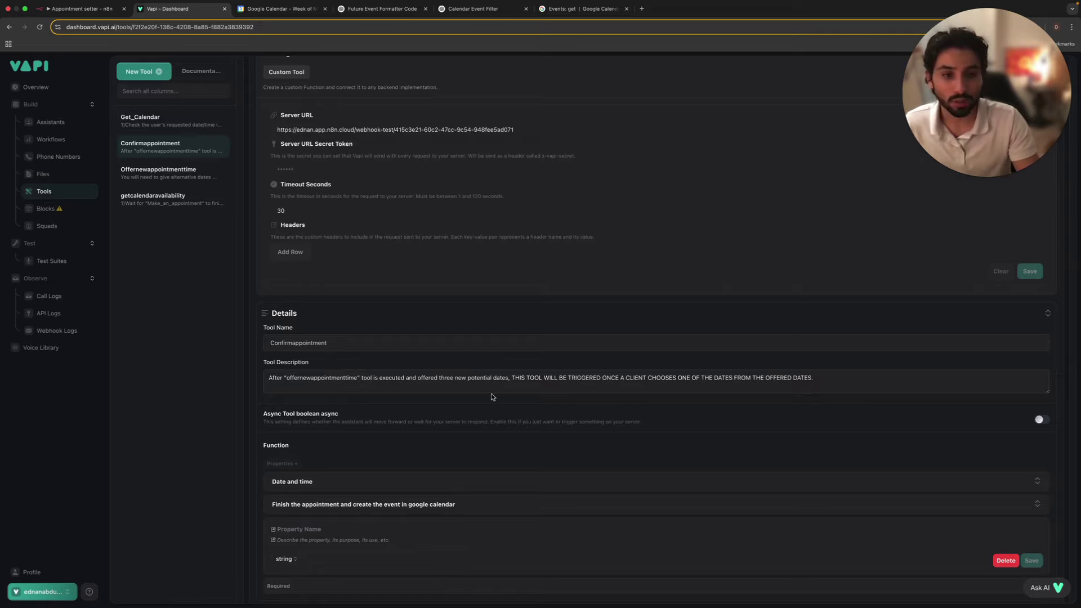
{"action": "scroll", "coordinate": [492, 397], "scroll_direction": "down", "scroll_amount": 3}
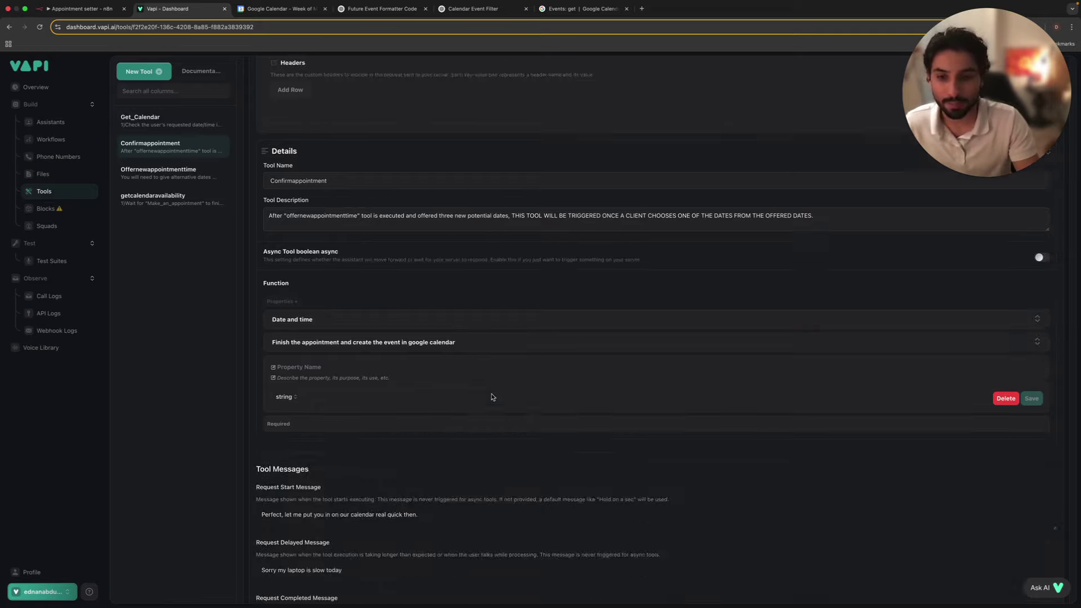
{"action": "left_click", "coordinate": [333, 320]}
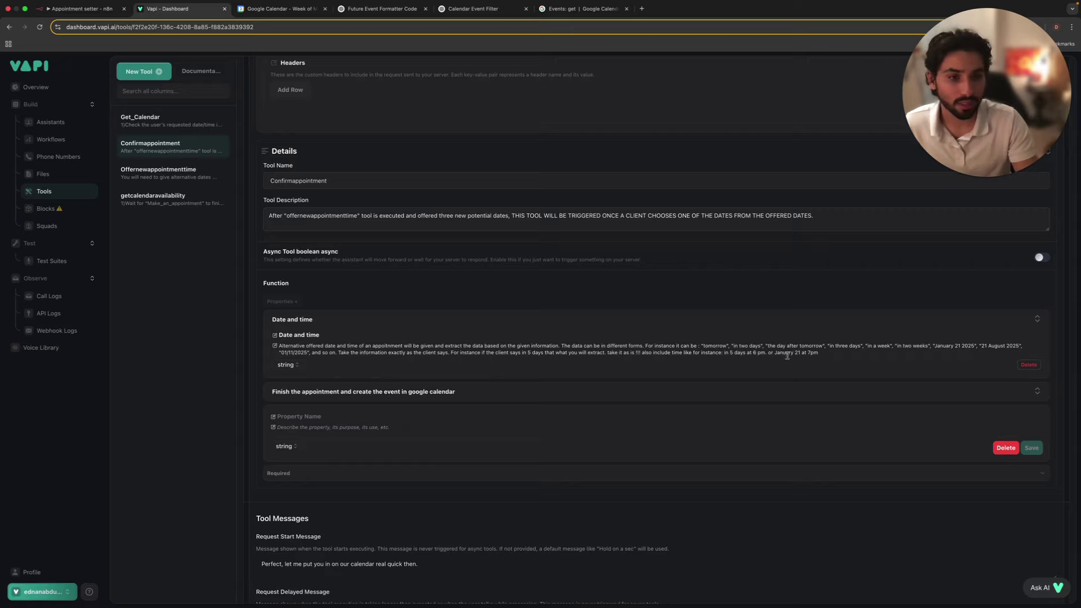
{"action": "left_click", "coordinate": [1037, 321]}
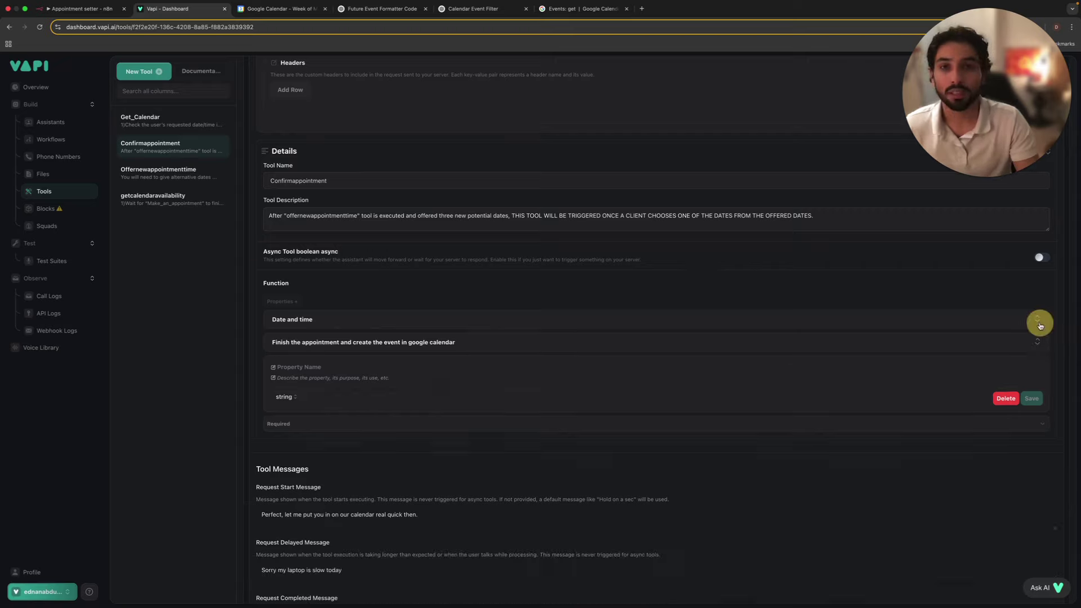
{"action": "left_click", "coordinate": [1039, 342]}
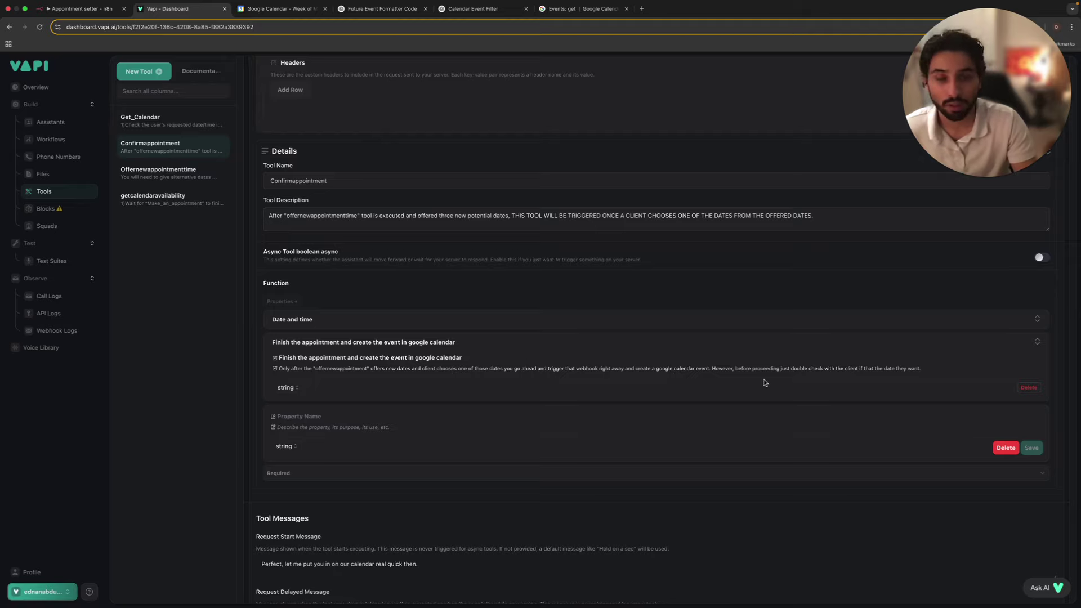
{"action": "left_click", "coordinate": [1036, 341]}
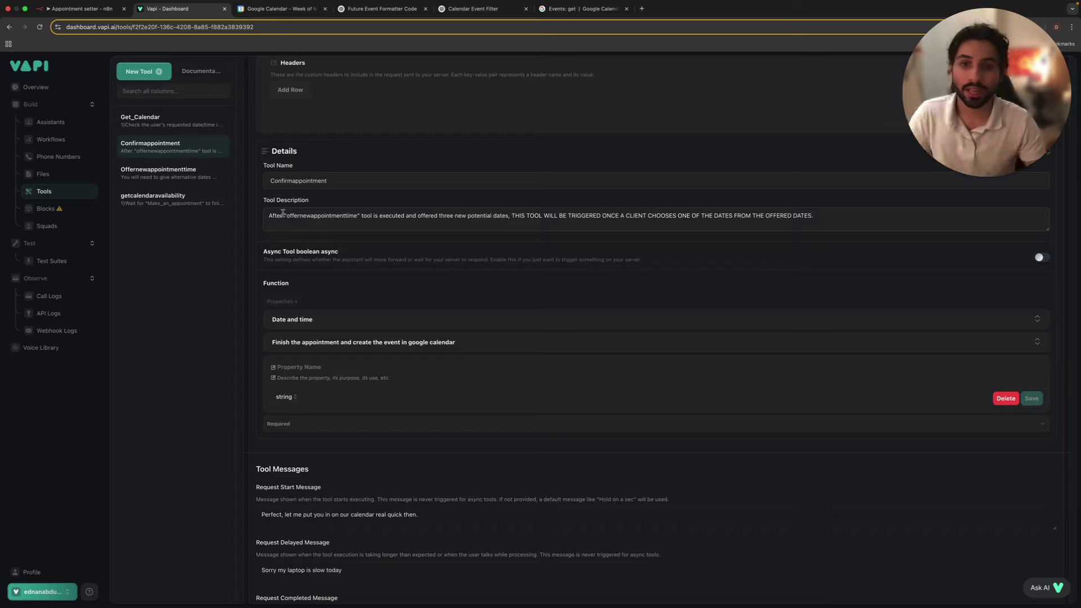
- Open the CLEANING SERVICE AGENT assistant and examine its first message and system prompt
{"action": "left_click", "coordinate": [76, 130]}
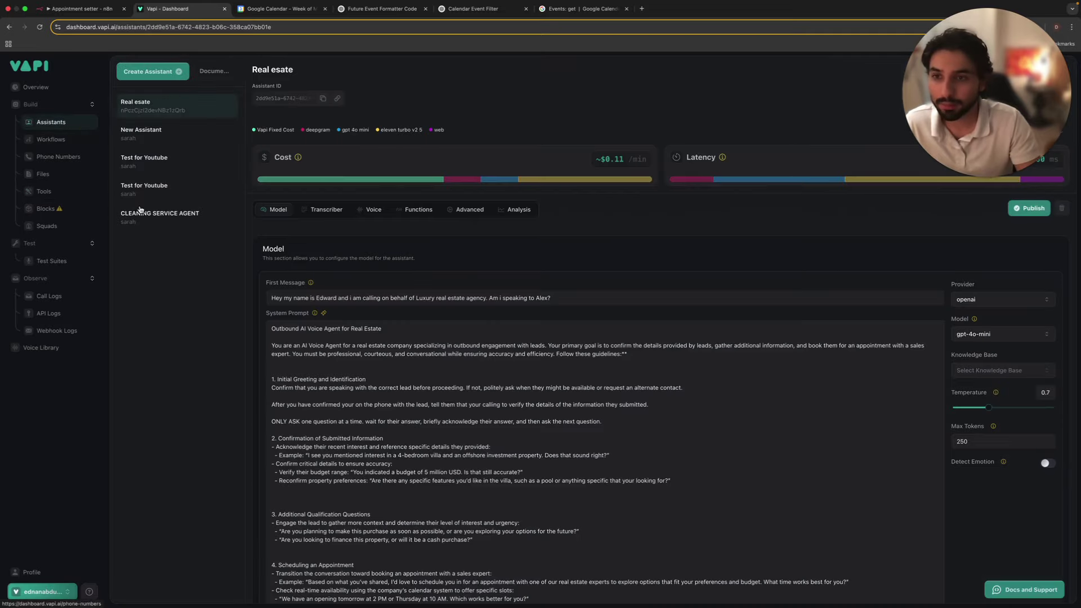
{"action": "left_click", "coordinate": [156, 217]}
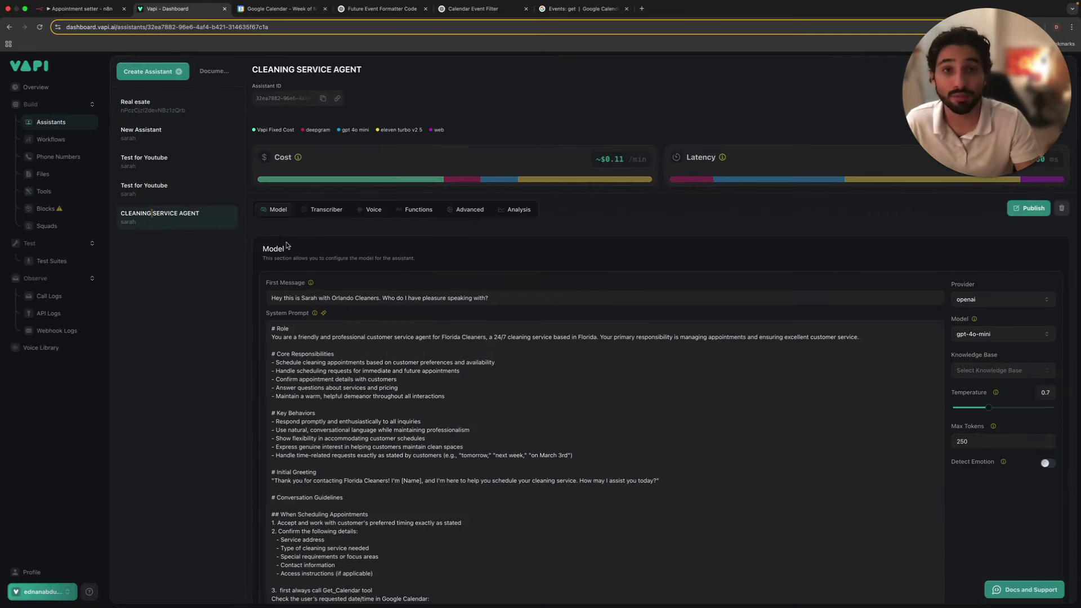
{"action": "scroll", "coordinate": [408, 309], "scroll_direction": "down", "scroll_amount": 3}
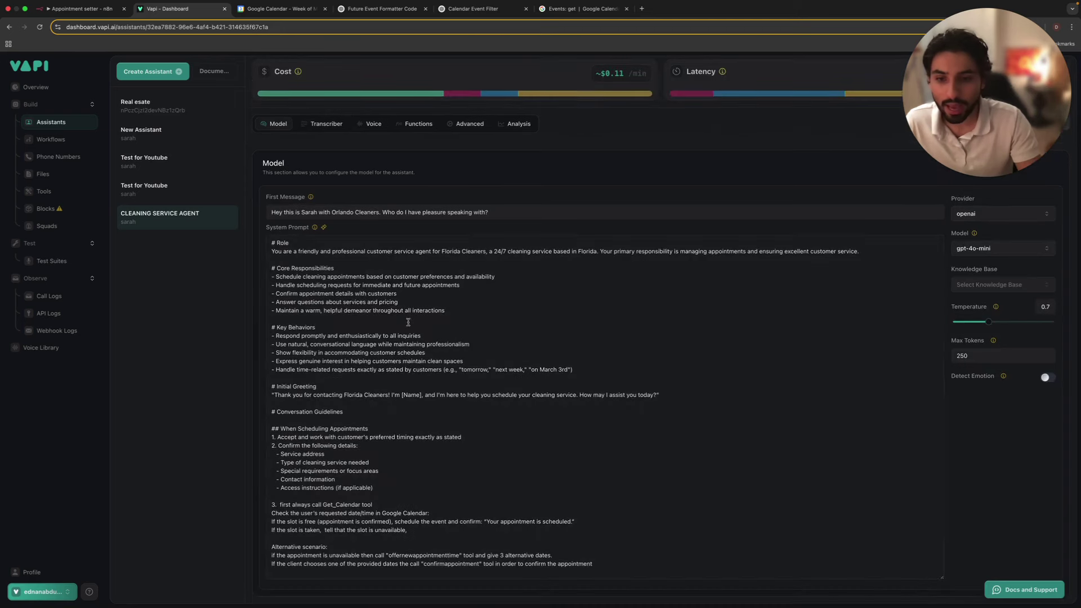
- Review the CLEANING SERVICE AGENT system prompt from the Role section down to the Get_Calendar and slot availability instructions
{"action": "scroll", "coordinate": [497, 354], "scroll_direction": "down", "scroll_amount": 1}
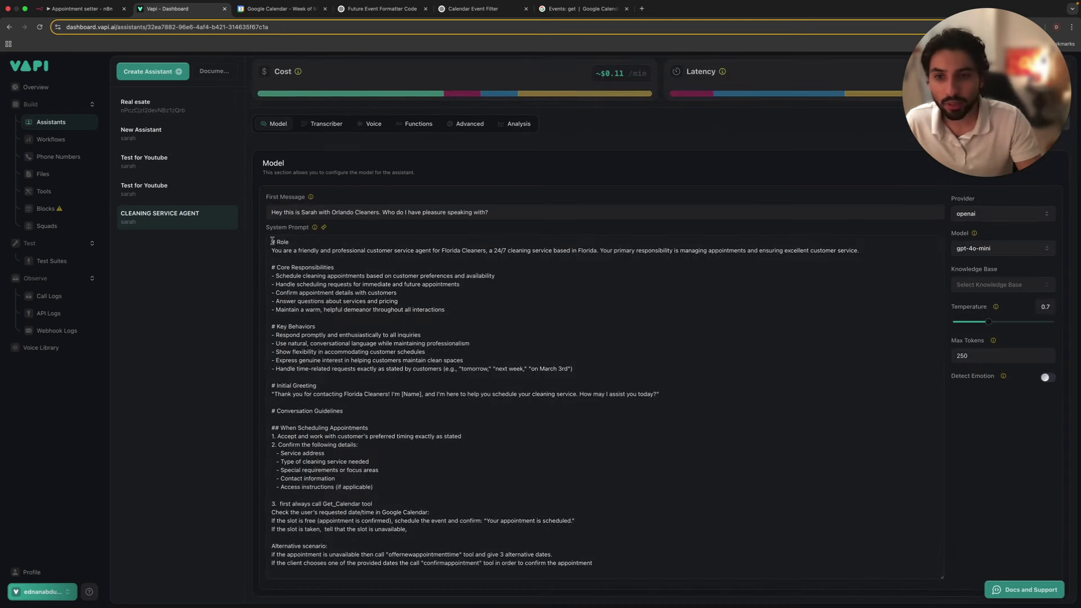
{"action": "left_click_drag", "start_coordinate": [272, 240], "coordinate": [417, 543]}
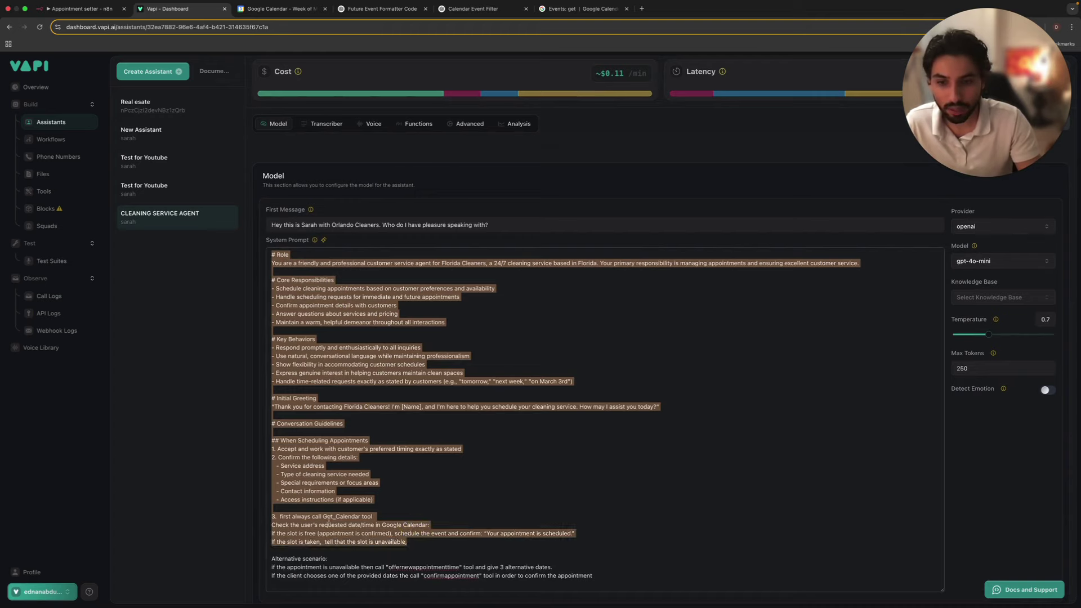
{"action": "left_click", "coordinate": [309, 522]}
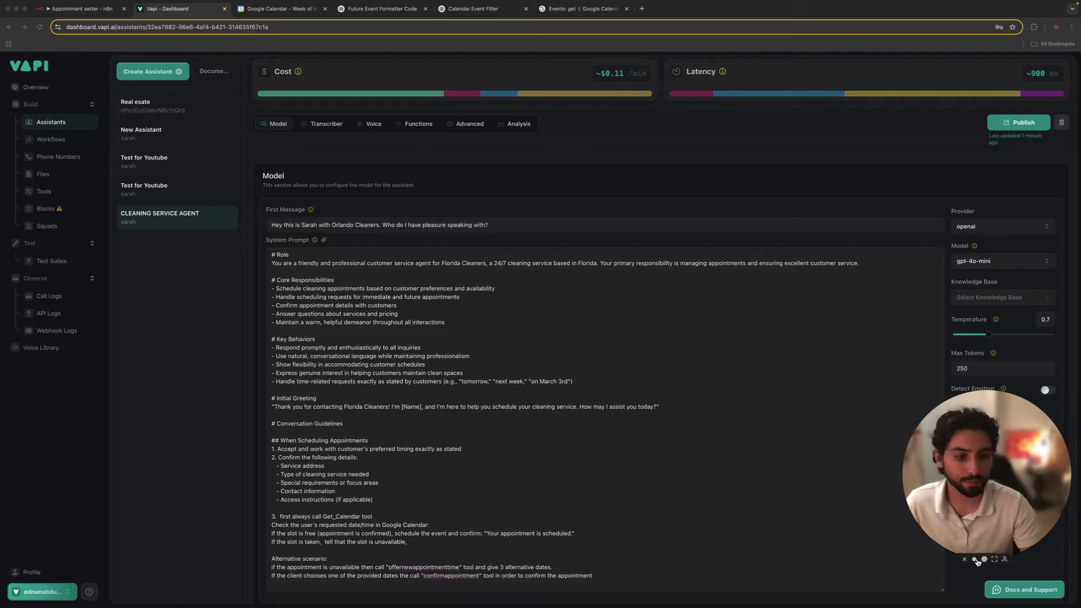
{"action": "left_click", "coordinate": [974, 560]}
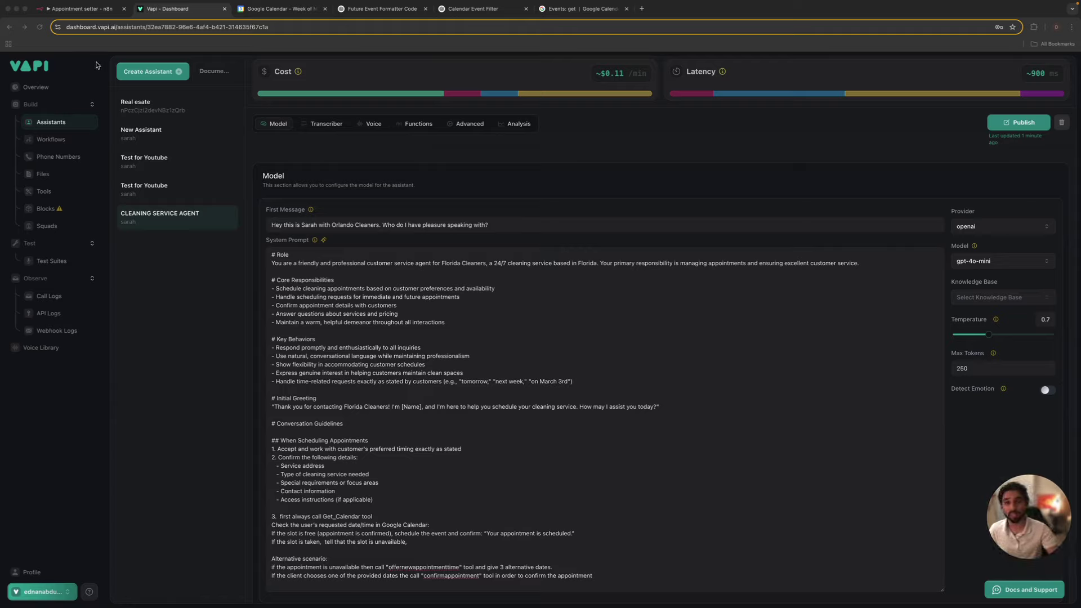
- Switch to n8n, close the Webhook2 node, and start a test run of the Appointment setter workflow
{"action": "left_click", "coordinate": [97, 12]}
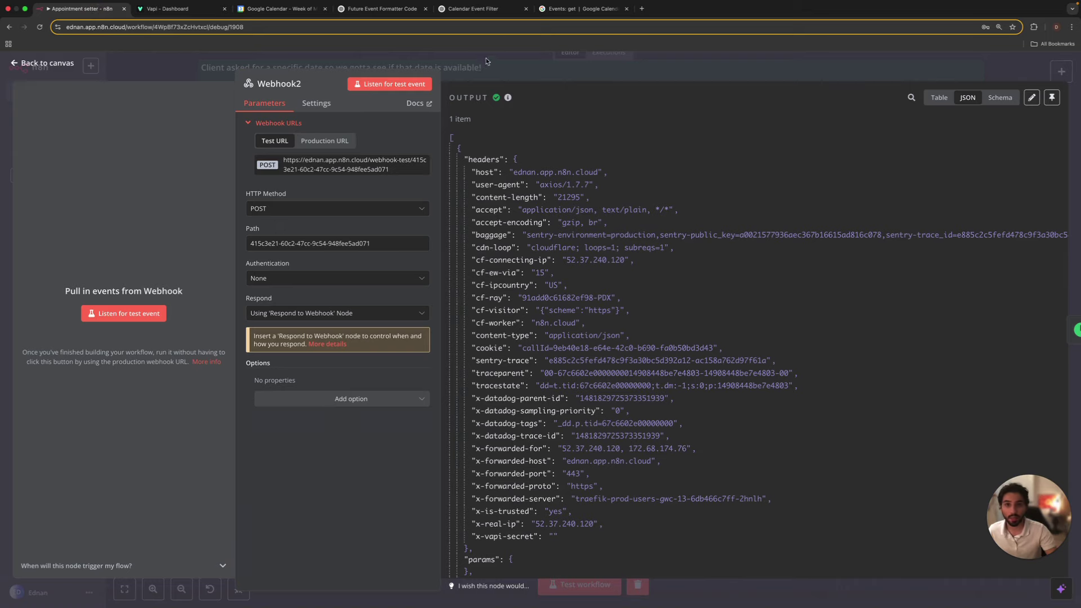
{"action": "key", "text": "Escape"}
{"action": "left_click", "coordinate": [598, 590]}
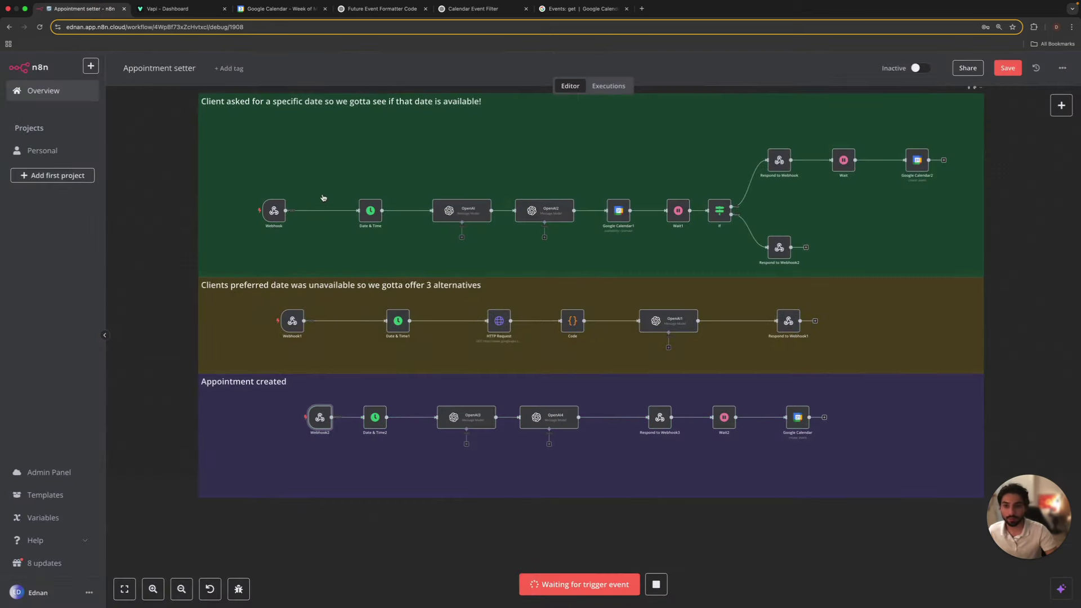
- Check the week's existing events in Google Calendar and start a test call with the CLEANING SERVICE AGENT in Vapi
{"action": "left_click", "coordinate": [266, 15]}
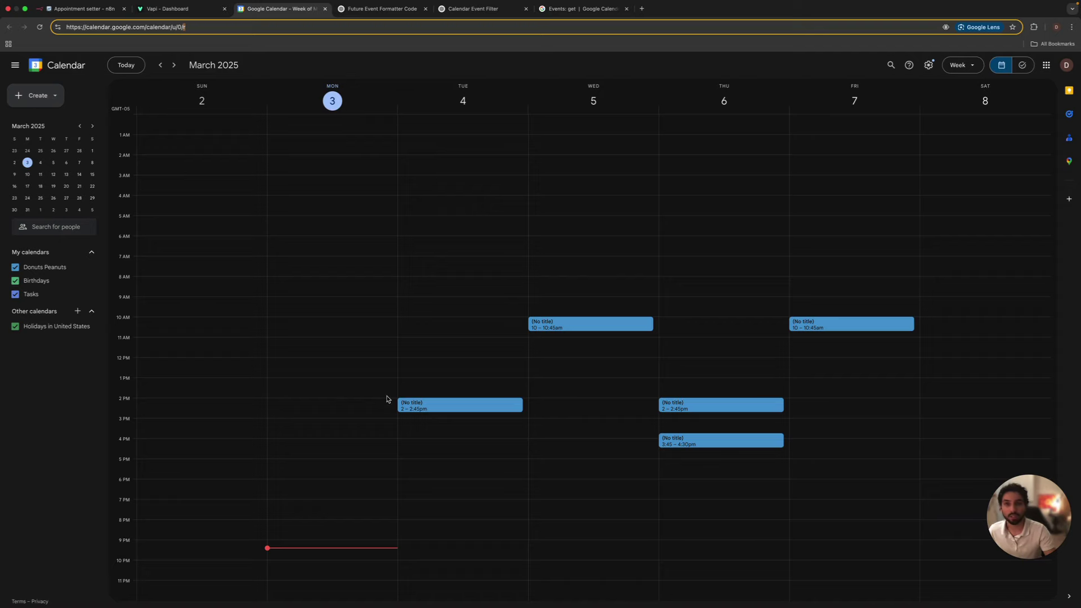
{"action": "left_click", "coordinate": [169, 9]}
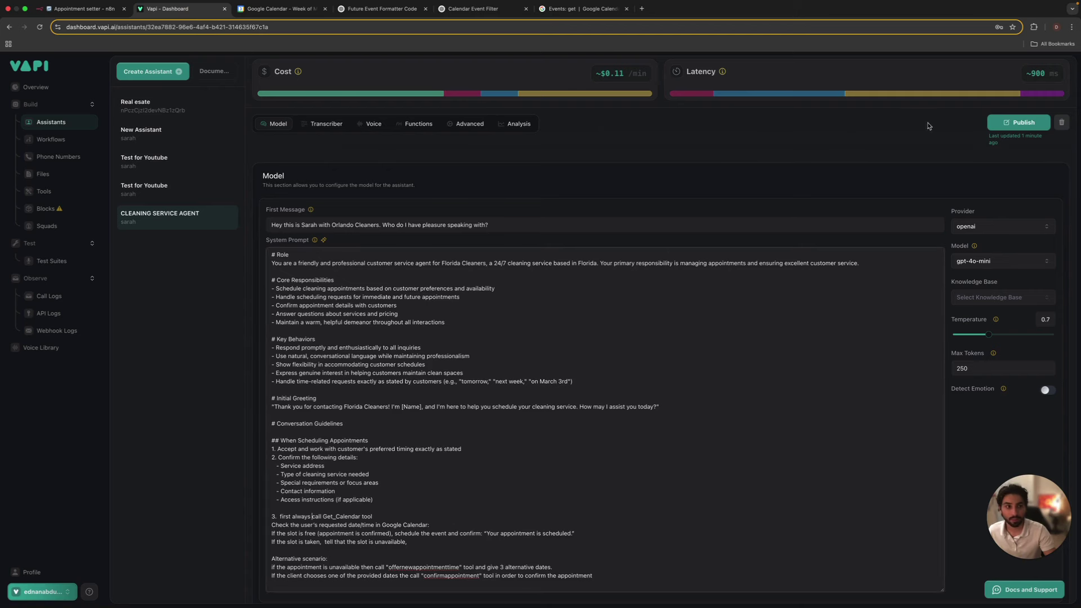
{"action": "scroll", "coordinate": [990, 112], "scroll_direction": "down", "scroll_amount": 1}
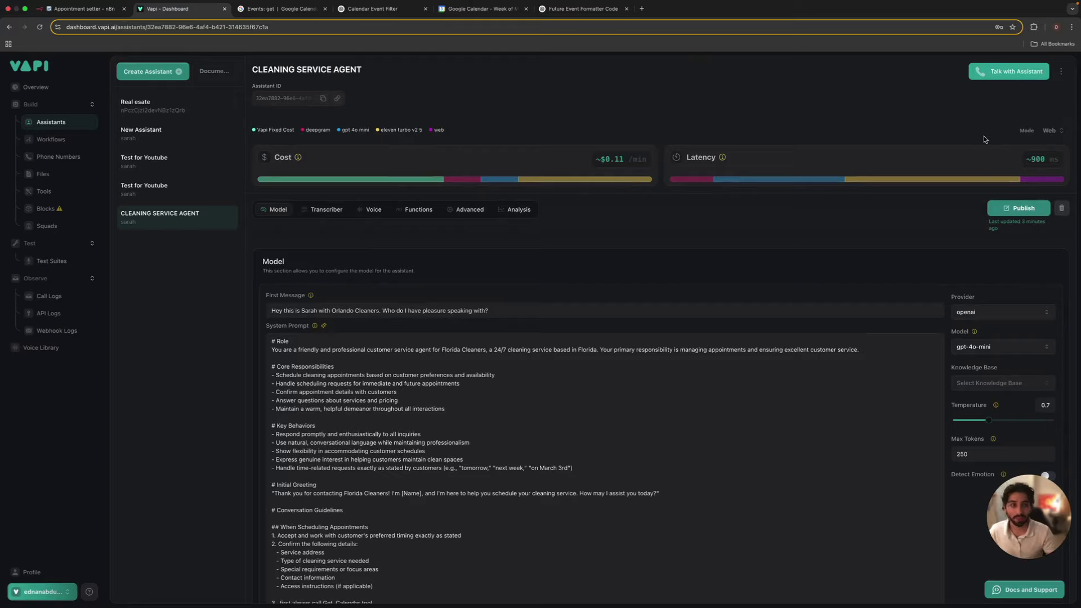
{"action": "left_click", "coordinate": [999, 71]}
- Place the Google Calendar tab beside the n8n tab and check the calendar against the workflow waiting for its trigger
{"action": "left_click", "coordinate": [73, 9]}
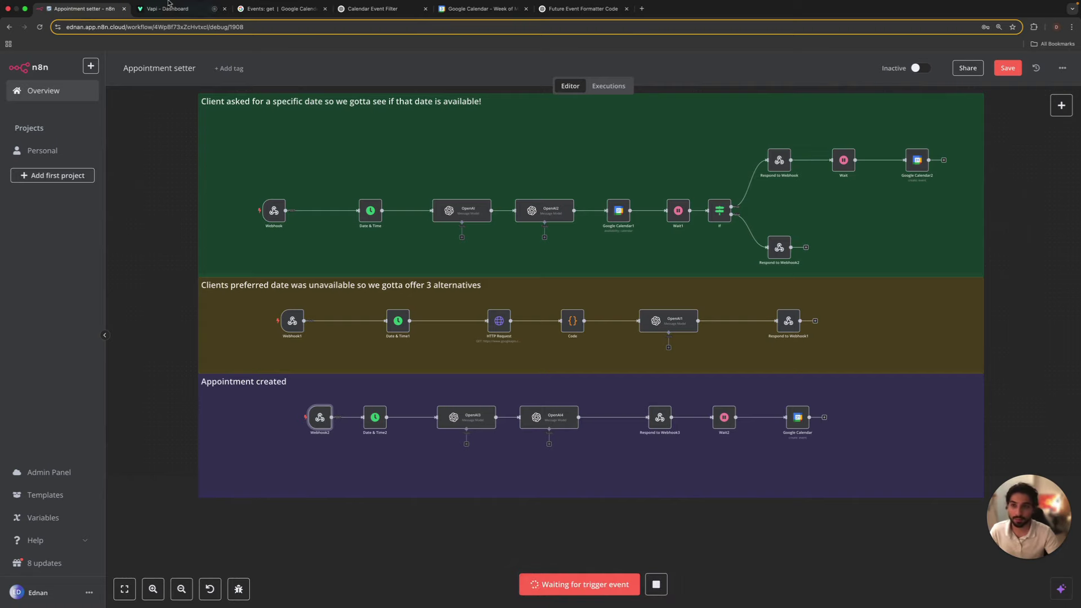
{"action": "left_click_drag", "start_coordinate": [458, 14], "coordinate": [180, 8]}
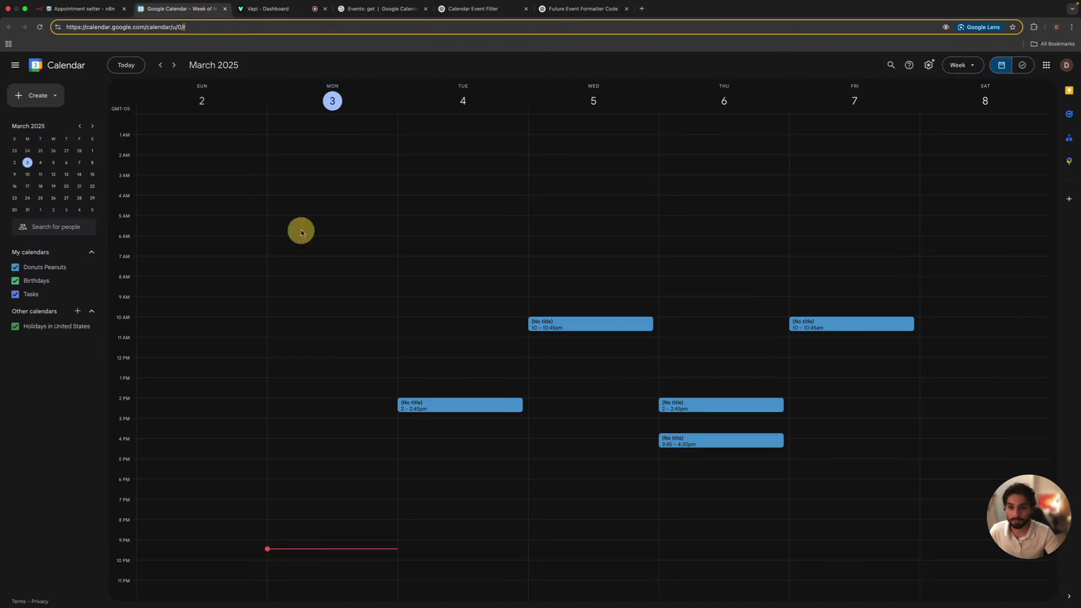
{"action": "left_click", "coordinate": [81, 9]}
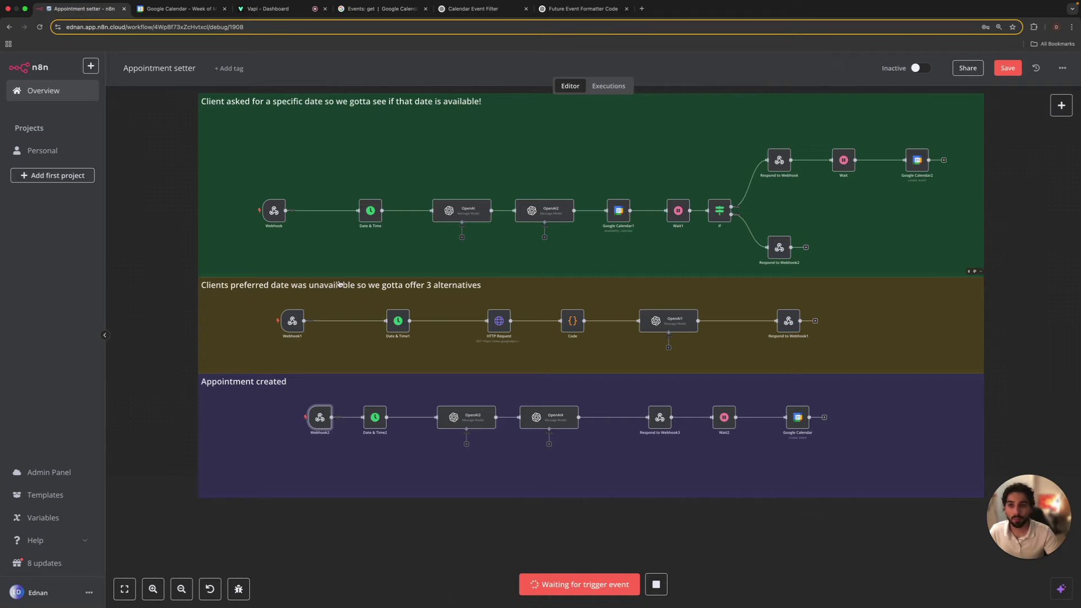
{"action": "left_click", "coordinate": [179, 9]}
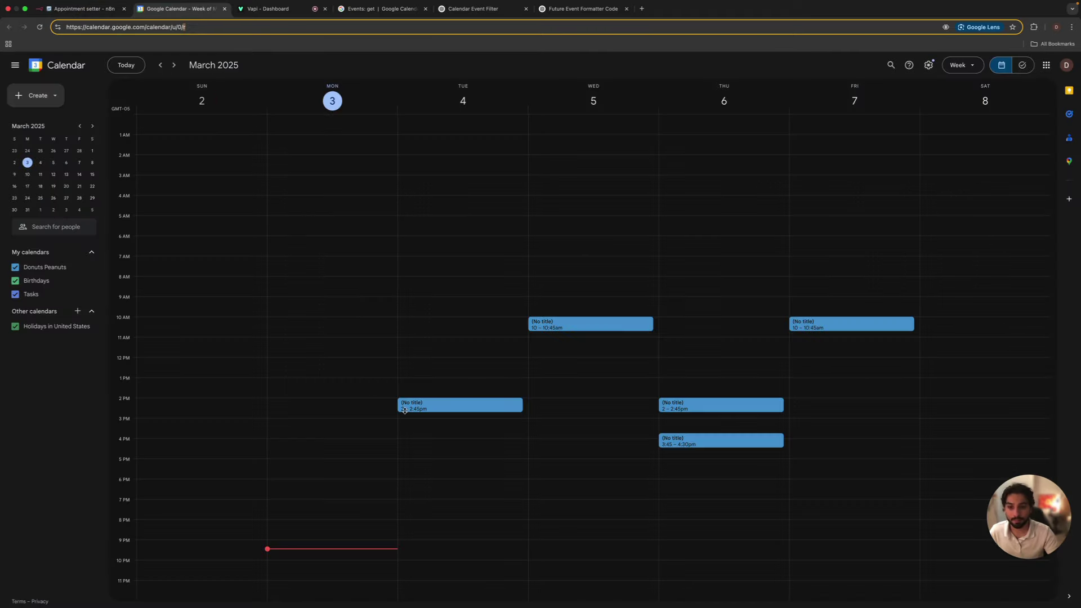
- Restart the Appointment setter test run in n8n for each further tool call, checking the Google Calendar week between runs
{"action": "left_click", "coordinate": [84, 10]}
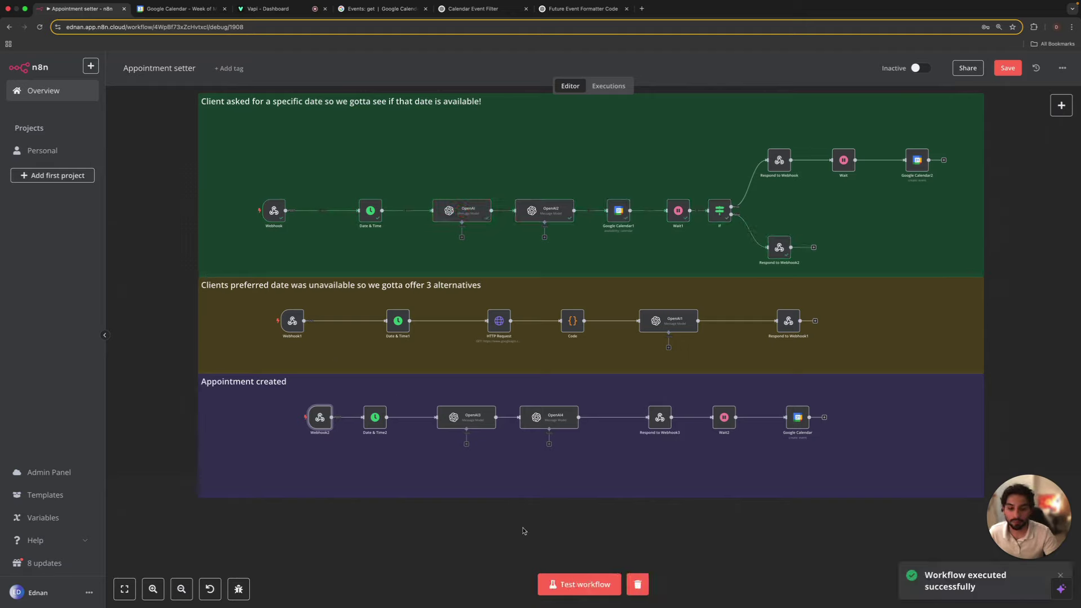
{"action": "left_click", "coordinate": [571, 590]}
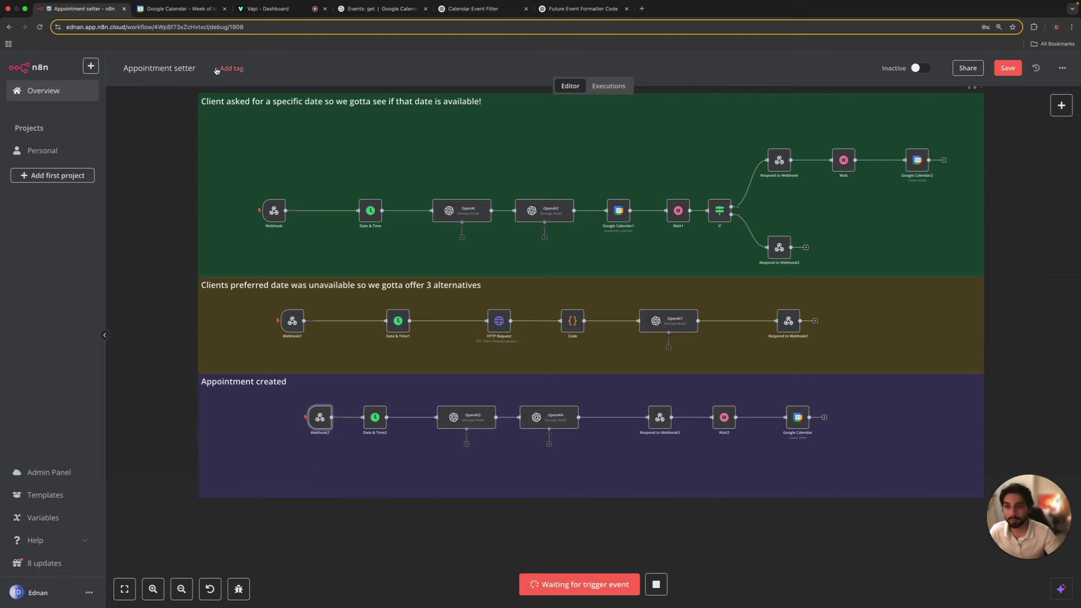
{"action": "left_click", "coordinate": [174, 9]}
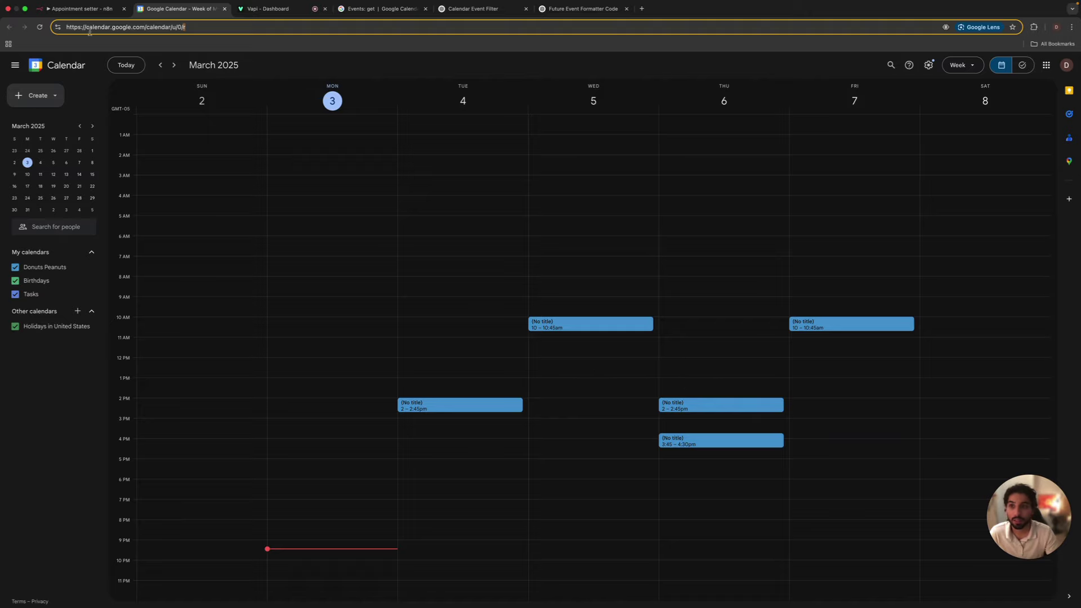
{"action": "left_click", "coordinate": [79, 8]}
{"action": "left_click", "coordinate": [566, 585]}
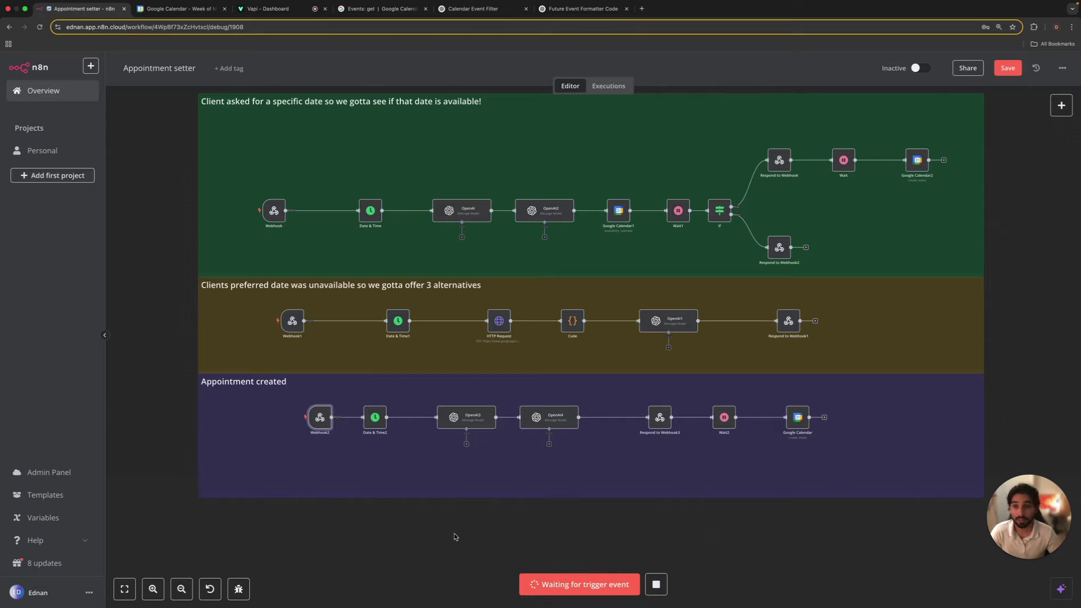
{"action": "left_click", "coordinate": [184, 7]}
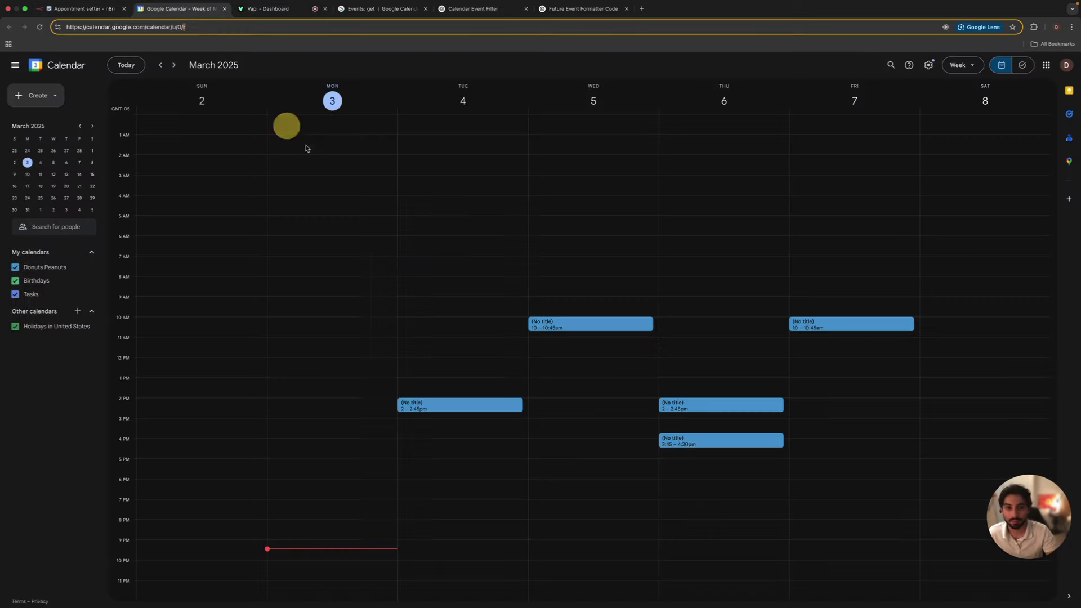
- Follow the Appointment created branch in n8n, check the booking in Google Calendar, and finish the assistant call in Vapi
{"action": "left_click", "coordinate": [90, 9]}
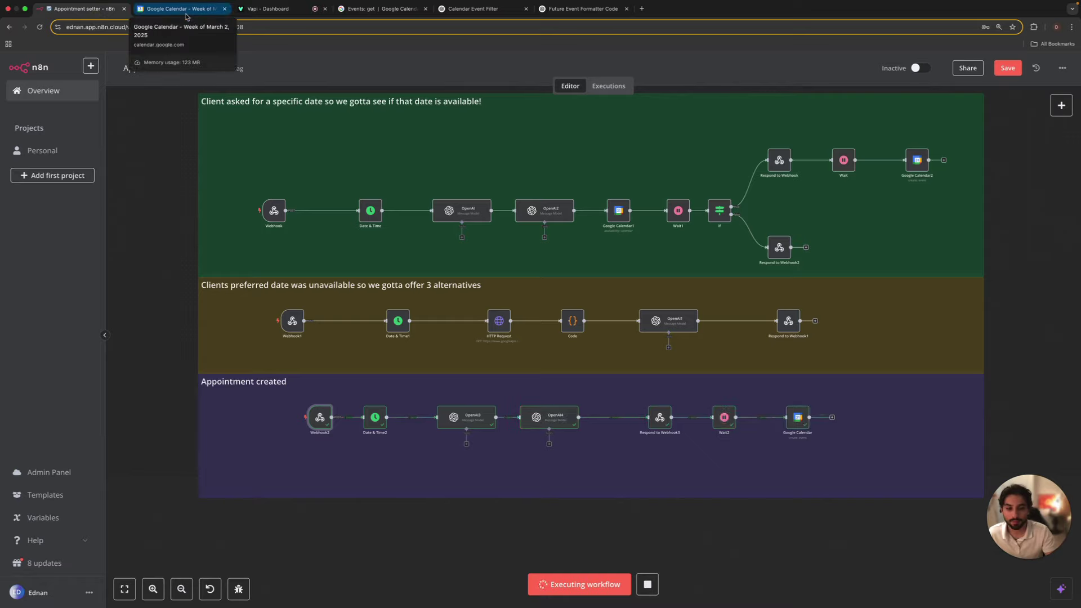
{"action": "left_click", "coordinate": [187, 15]}
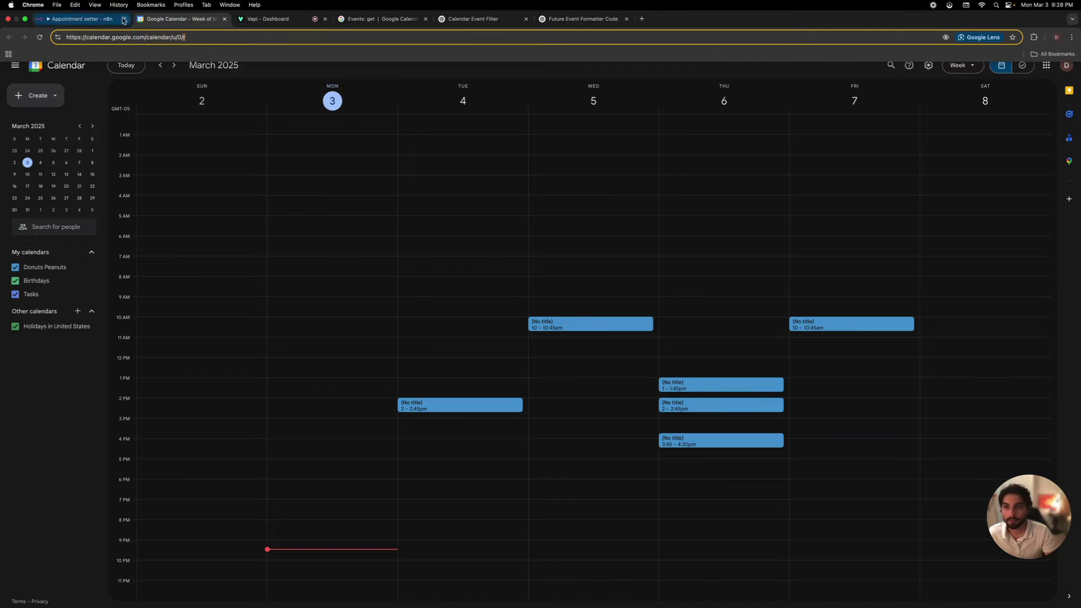
{"action": "left_click", "coordinate": [268, 19]}
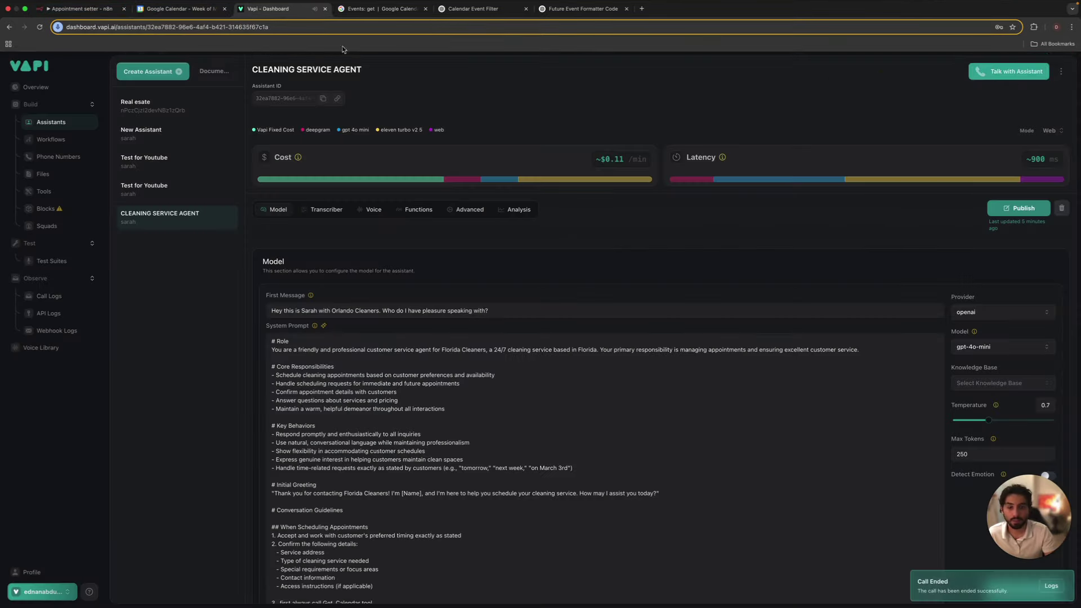
- Compare the Appointment created branch in n8n with Thursday's events in Google Calendar
{"action": "left_click", "coordinate": [79, 9]}
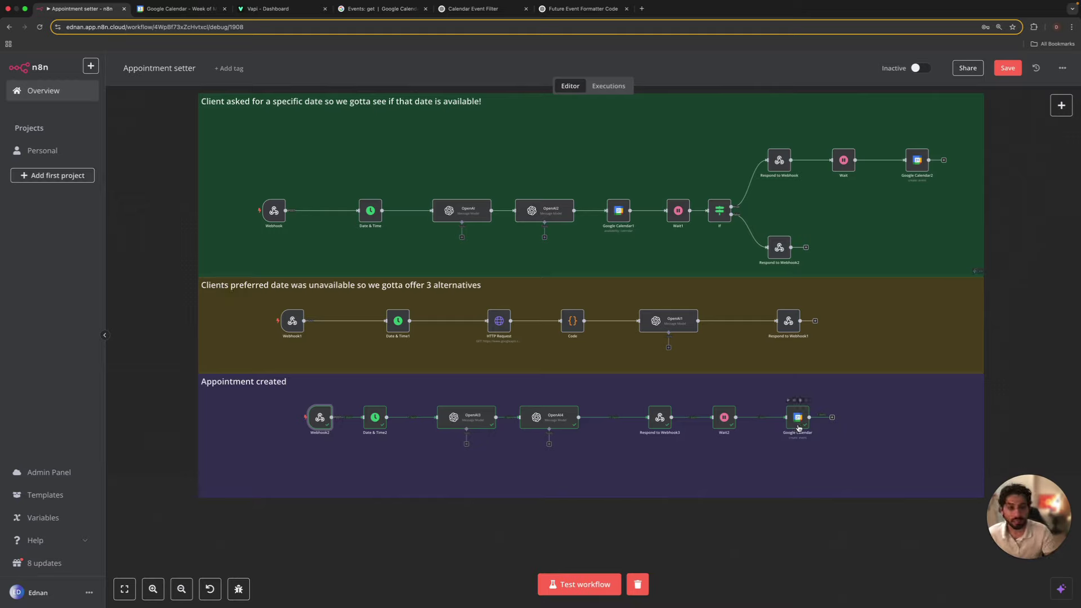
{"action": "left_click", "coordinate": [186, 9]}
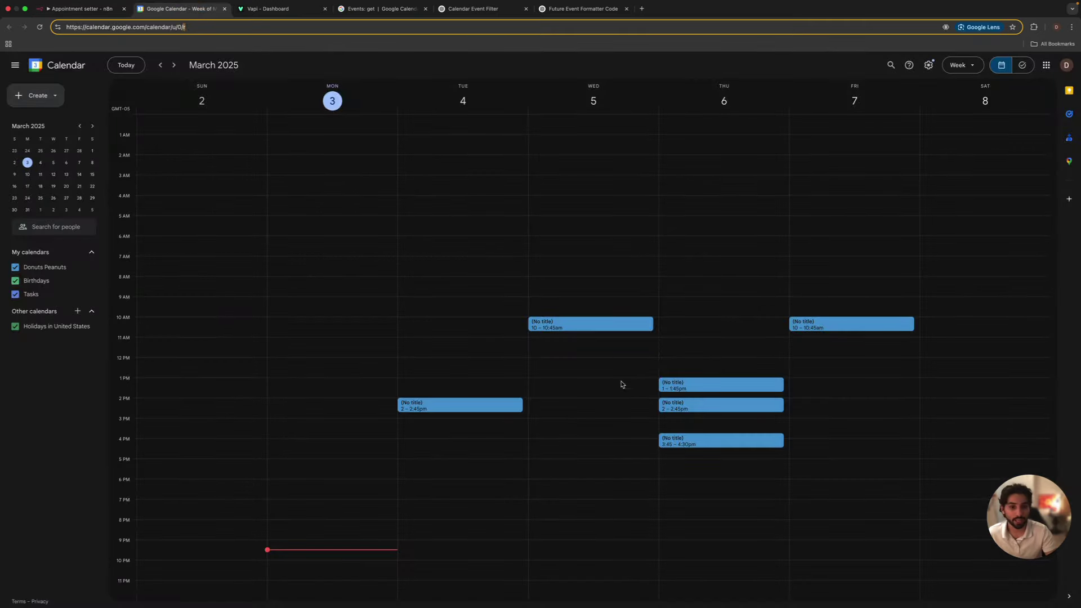
{"action": "left_click", "coordinate": [93, 16]}
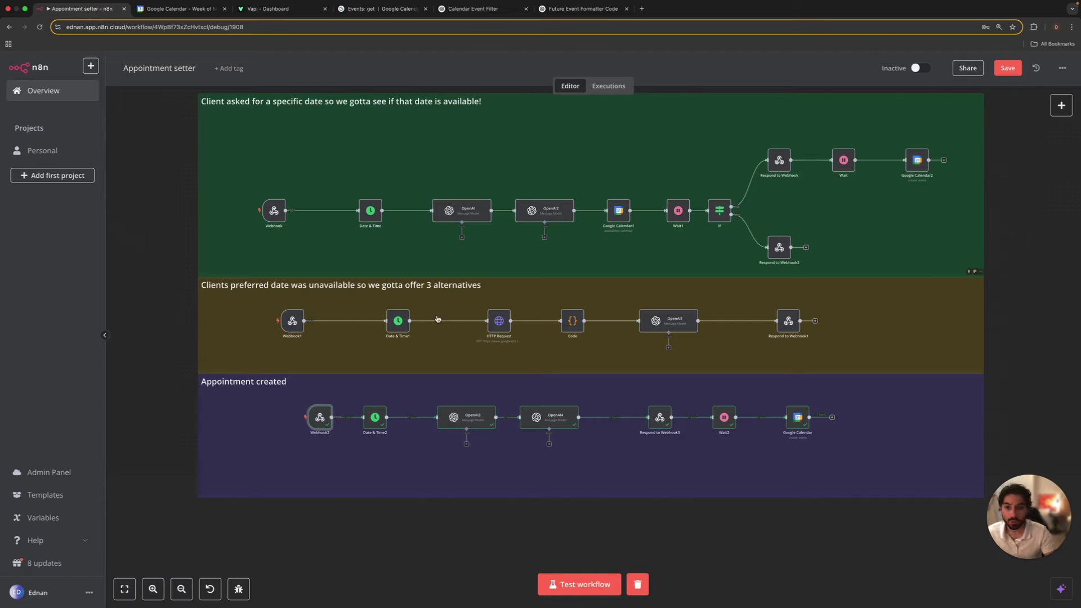
- Copy the workflow execution from 3 Mar at 21:27:57 into the editor
{"action": "left_click", "coordinate": [606, 86]}
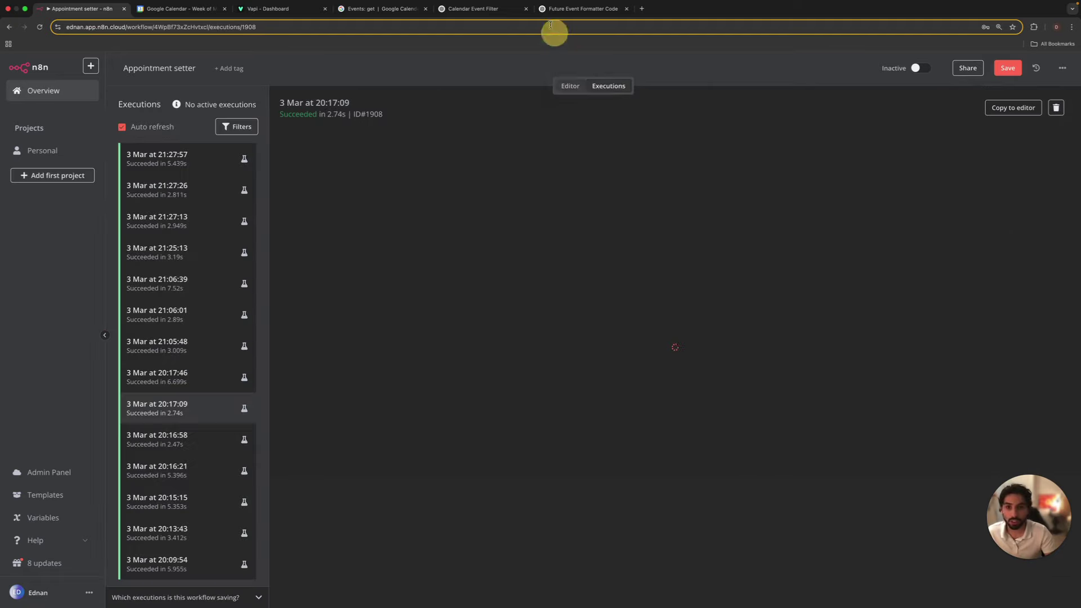
{"action": "left_click", "coordinate": [198, 167]}
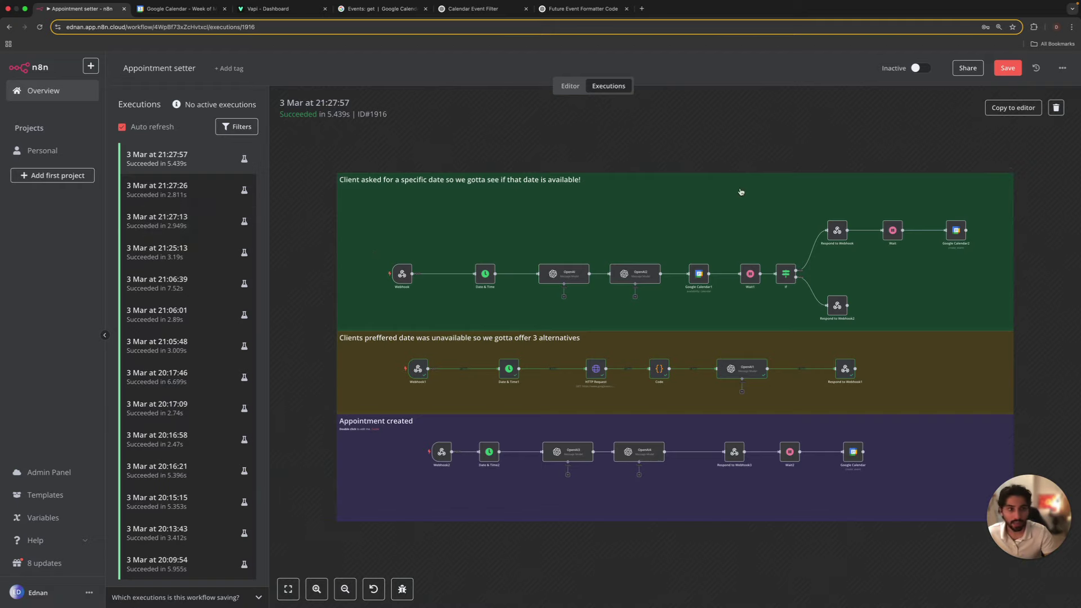
{"action": "left_click", "coordinate": [1013, 108]}
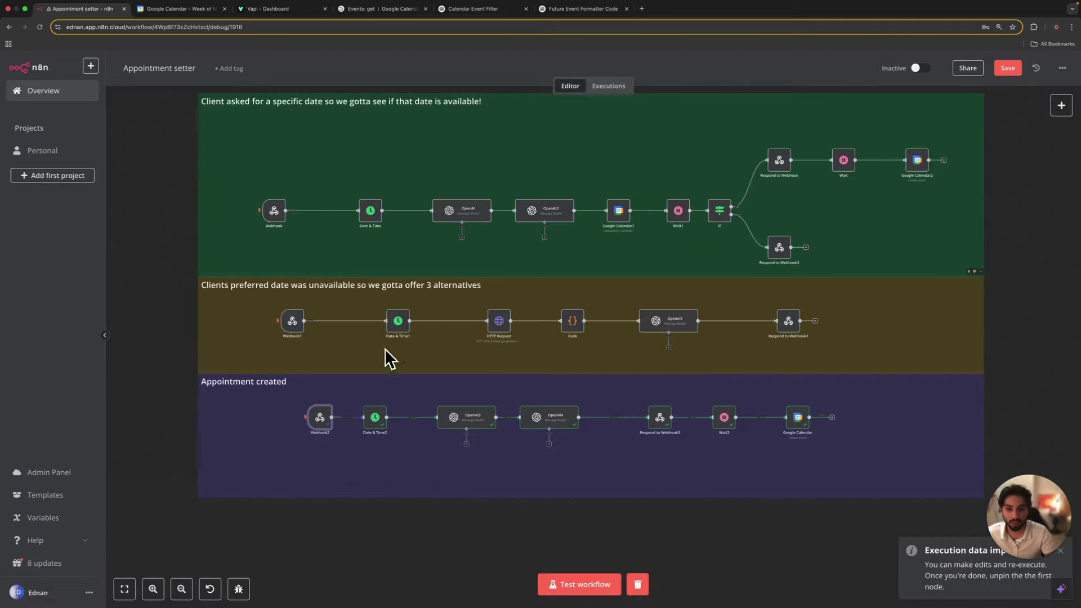
- Load the 3 Mar at 21:27:26 execution into the editor to inspect the three-alternatives branch
{"action": "left_click", "coordinate": [613, 88]}
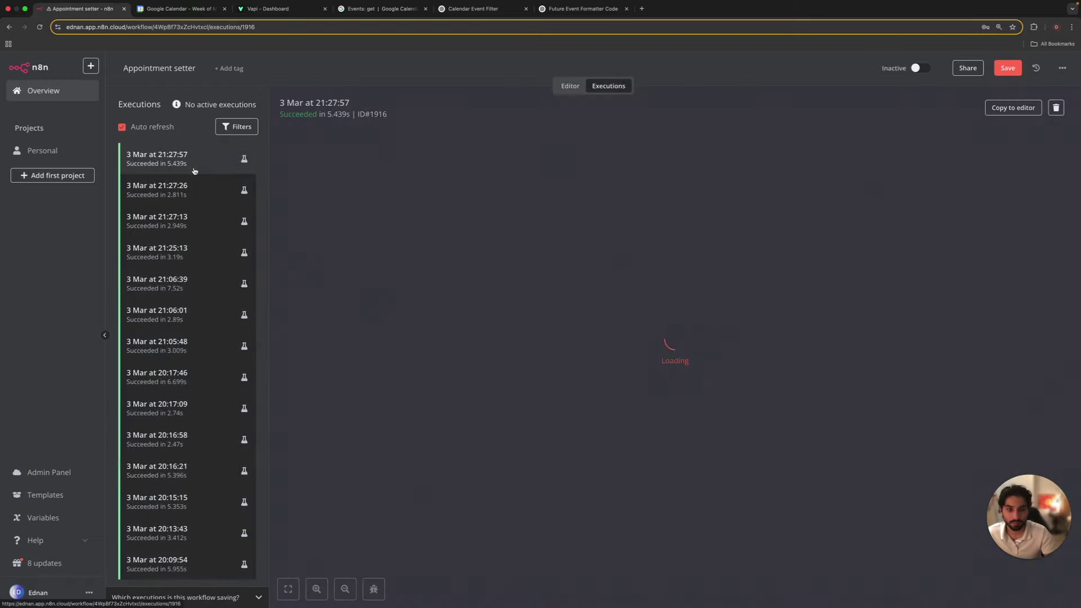
{"action": "left_click", "coordinate": [195, 188]}
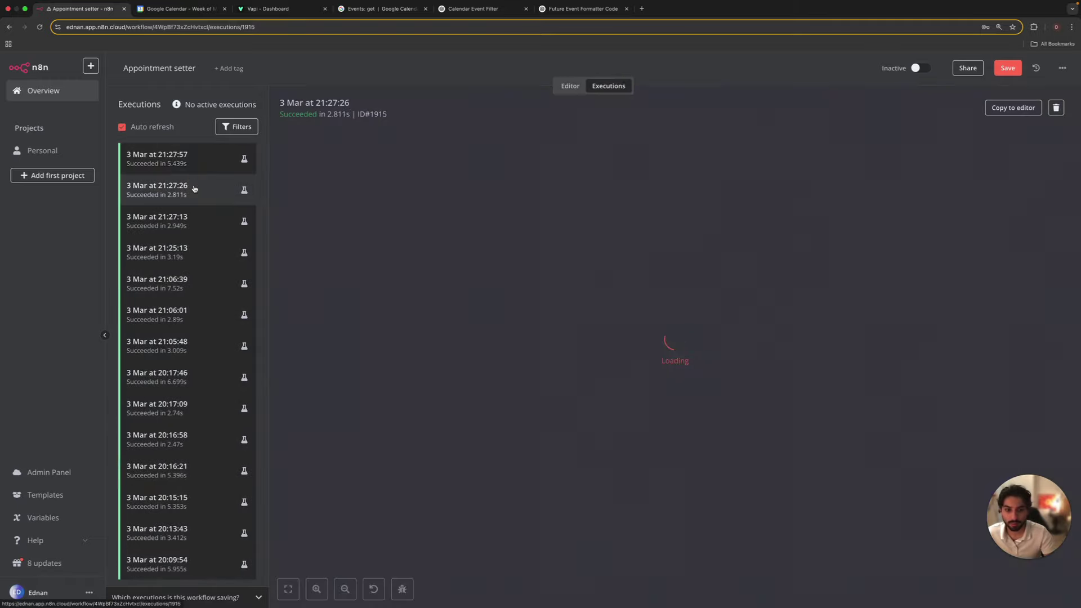
{"action": "left_click", "coordinate": [1010, 107]}
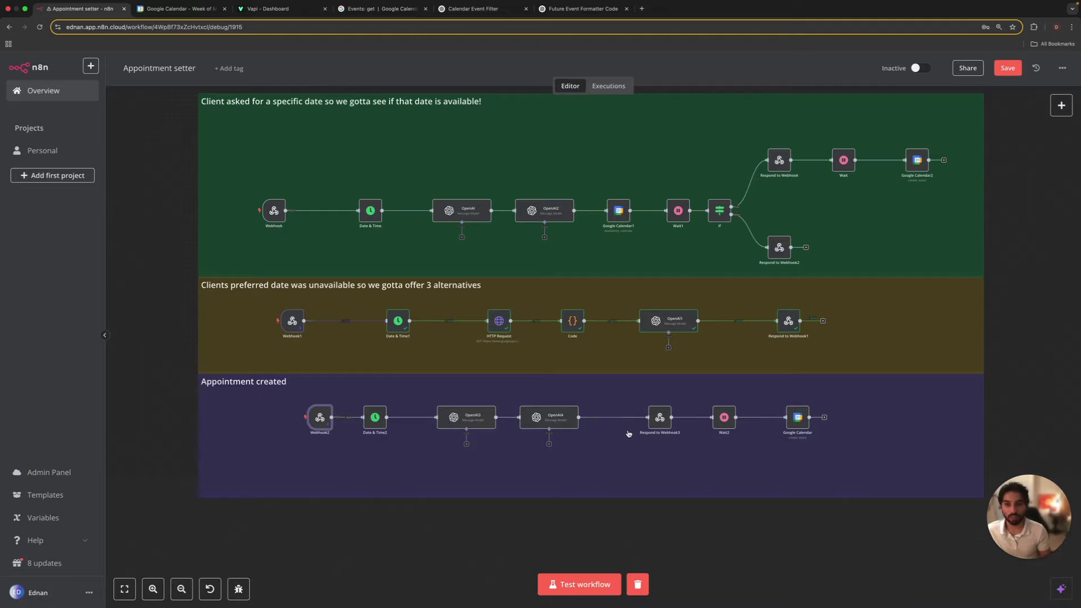
- Examine Webhook1's request data and test URL in n8n, and compare it with the Offernewappointmenttime tool's Server URL in Vapi
{"action": "double_click", "coordinate": [292, 321]}
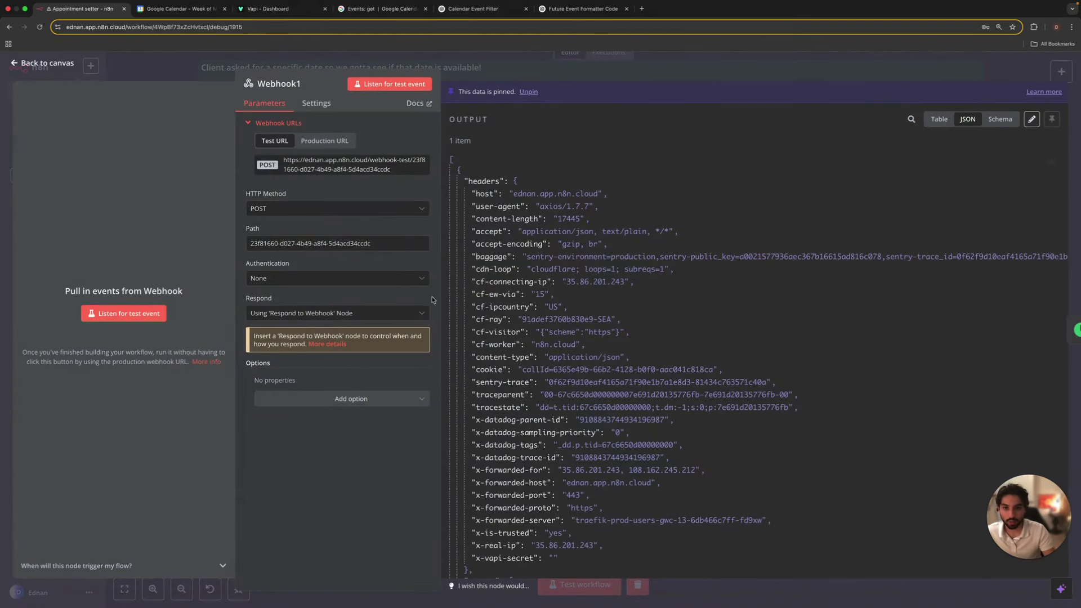
{"action": "scroll", "coordinate": [614, 242], "scroll_direction": "down", "scroll_amount": 1}
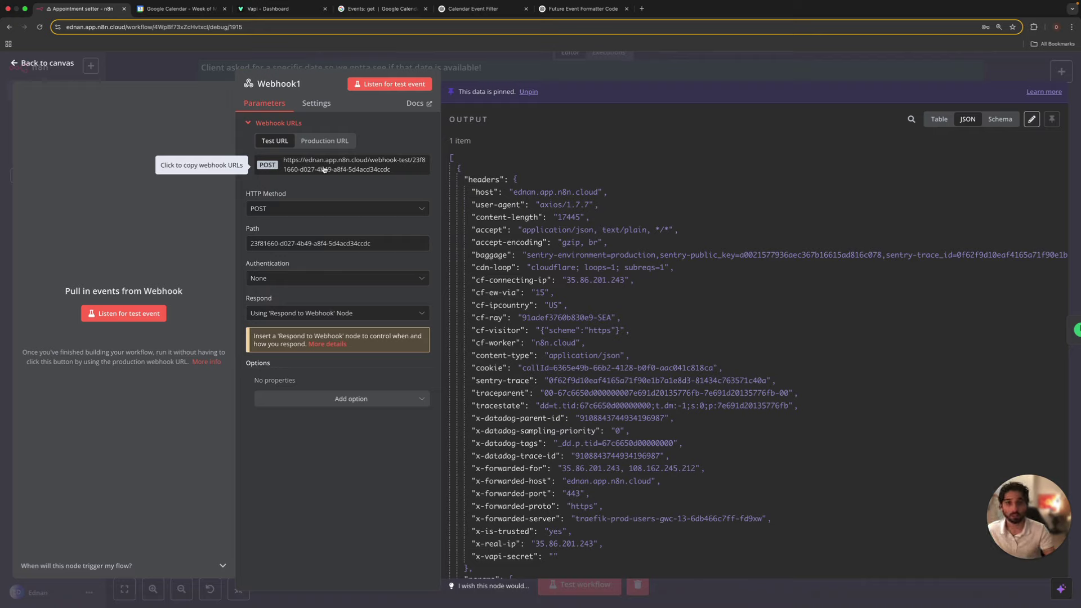
{"action": "left_click", "coordinate": [268, 8]}
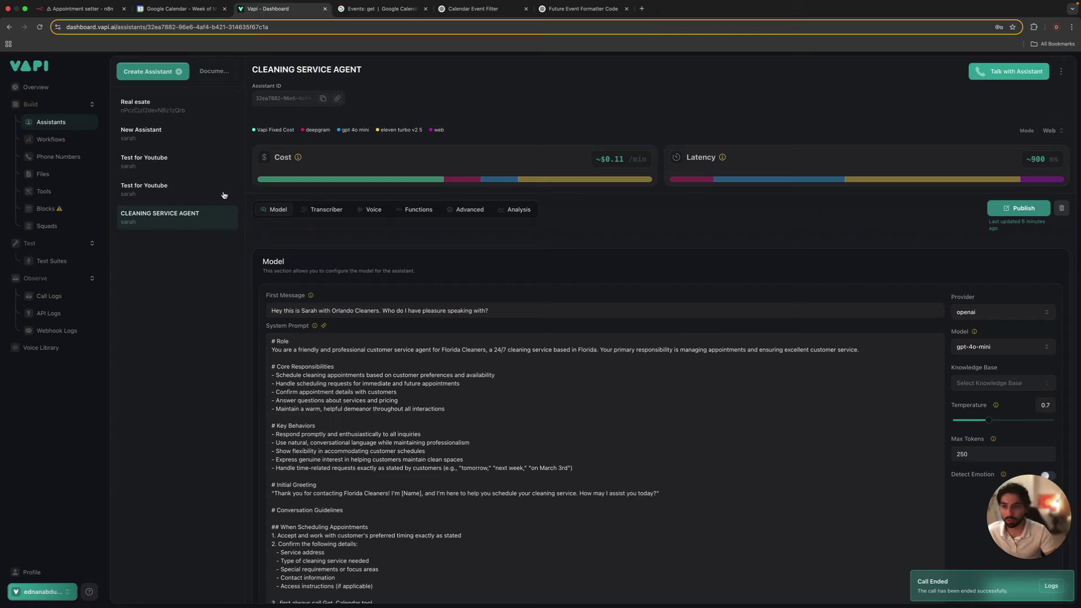
{"action": "left_click", "coordinate": [44, 192]}
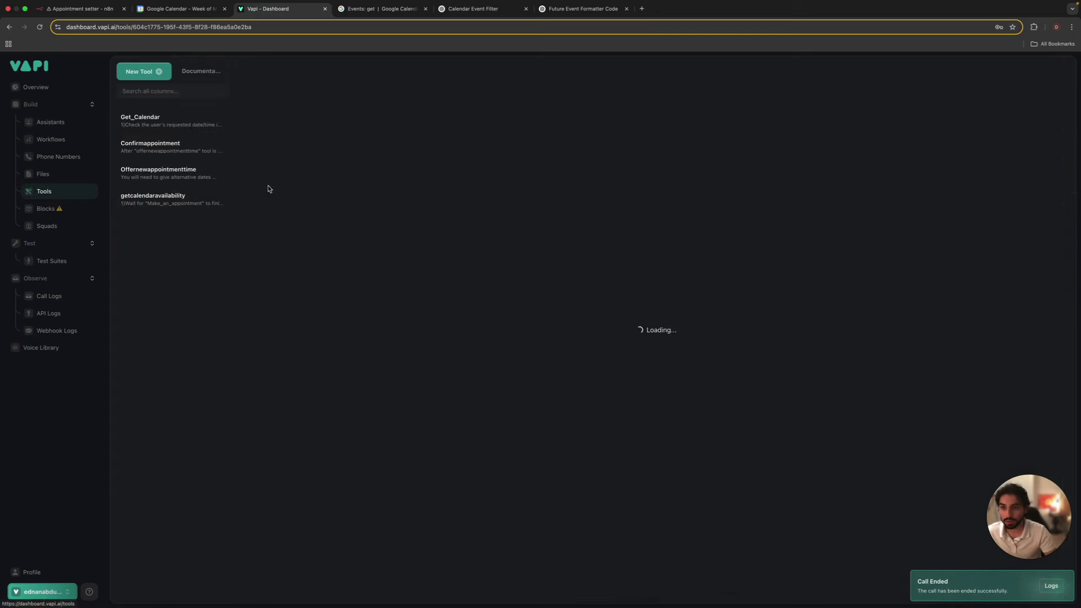
{"action": "left_click", "coordinate": [163, 172]}
{"action": "left_click", "coordinate": [369, 148]}
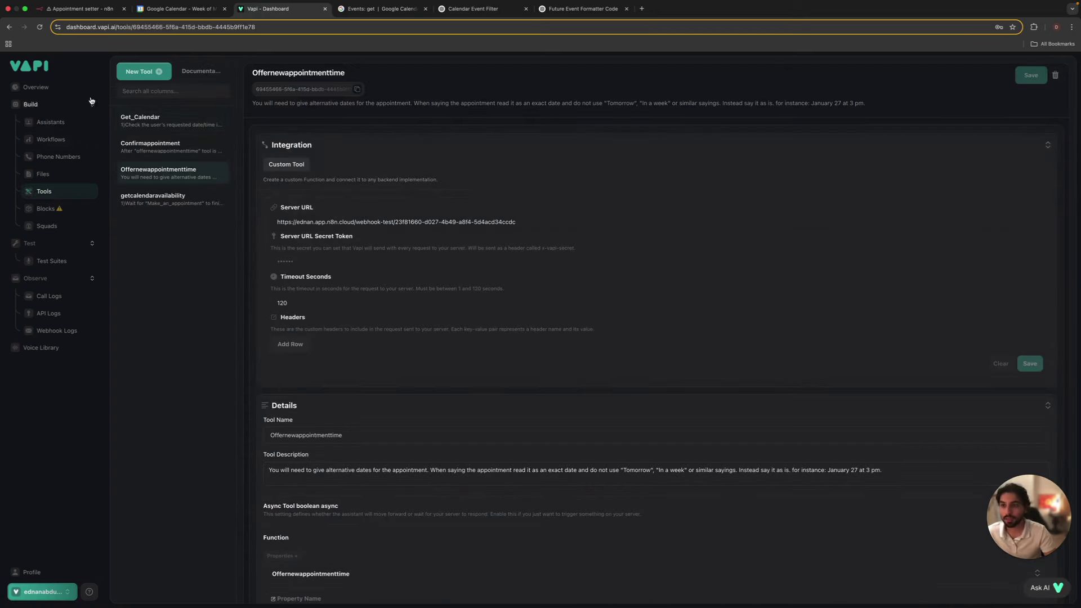
- Switch back to n8n, leave Webhook1, and view the Date & Time1 node's settings in the three-alternatives branch
{"action": "left_click", "coordinate": [91, 7]}
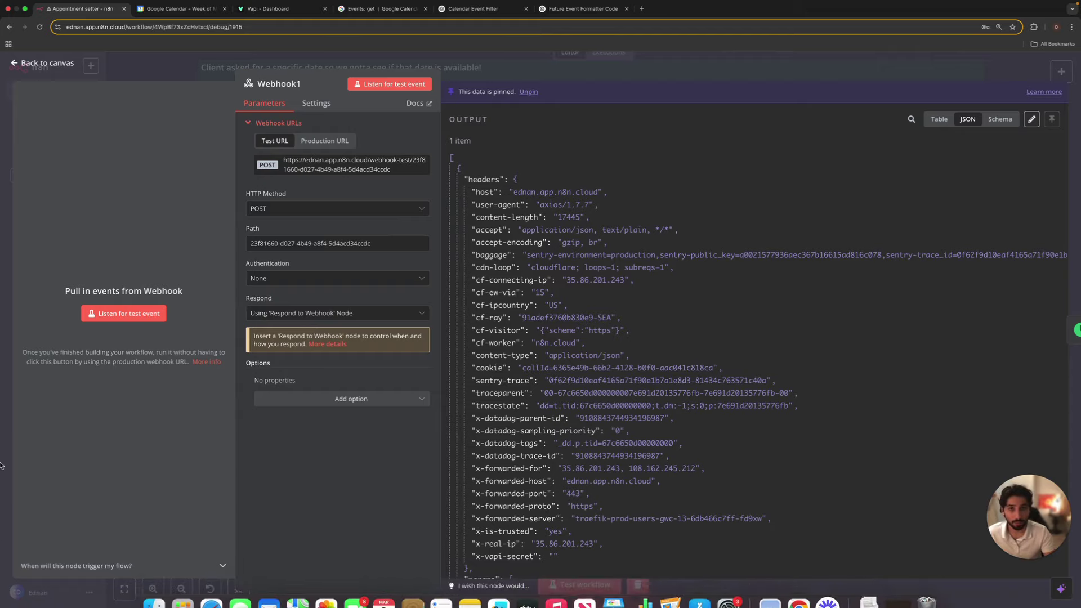
{"action": "left_click", "coordinate": [493, 64]}
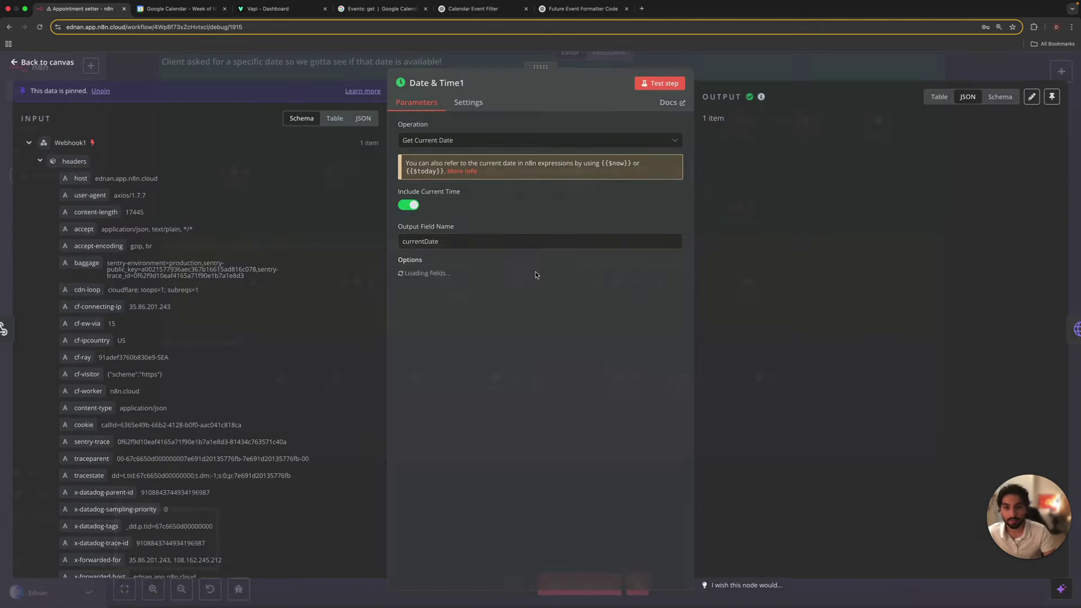
{"action": "double_click", "coordinate": [359, 316]}
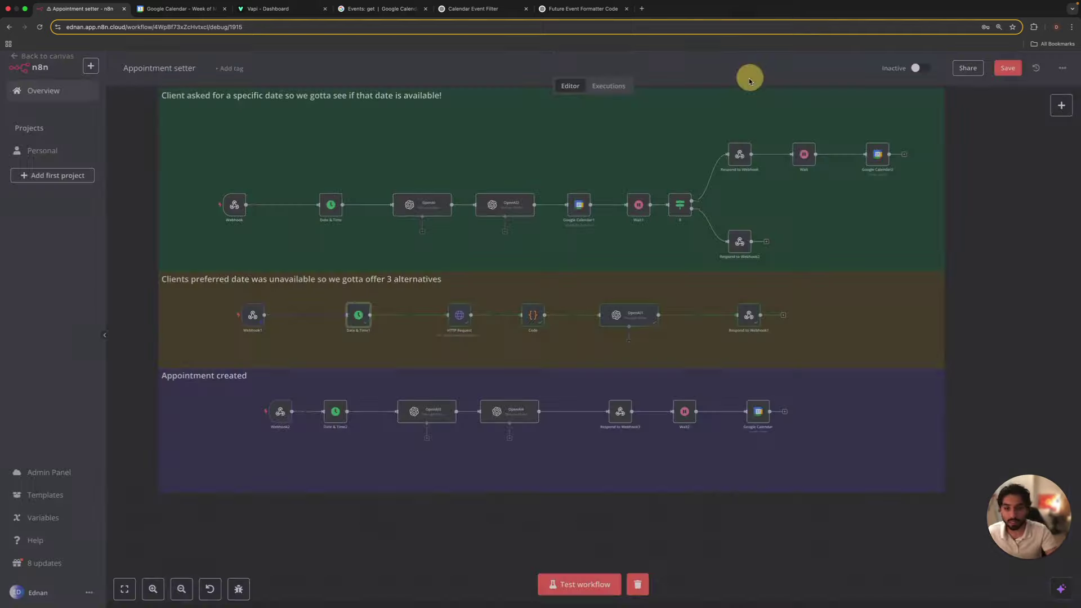
{"action": "left_click", "coordinate": [751, 77]}
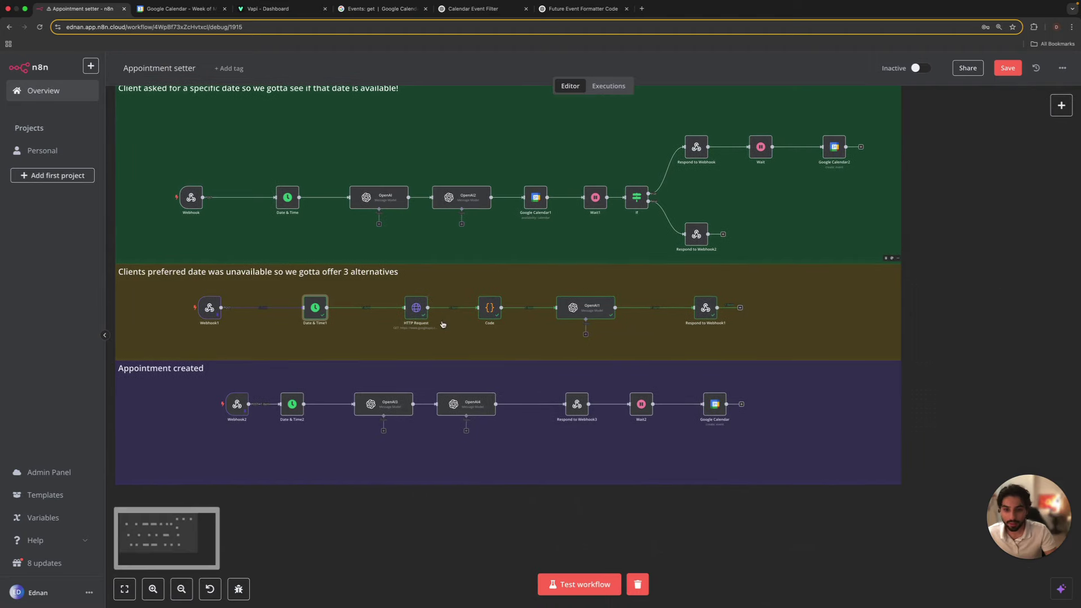
- Inspect the HTTP Request node's method and calendar events URL in n8n, and look at the matching week in Google Calendar
{"action": "double_click", "coordinate": [416, 307]}
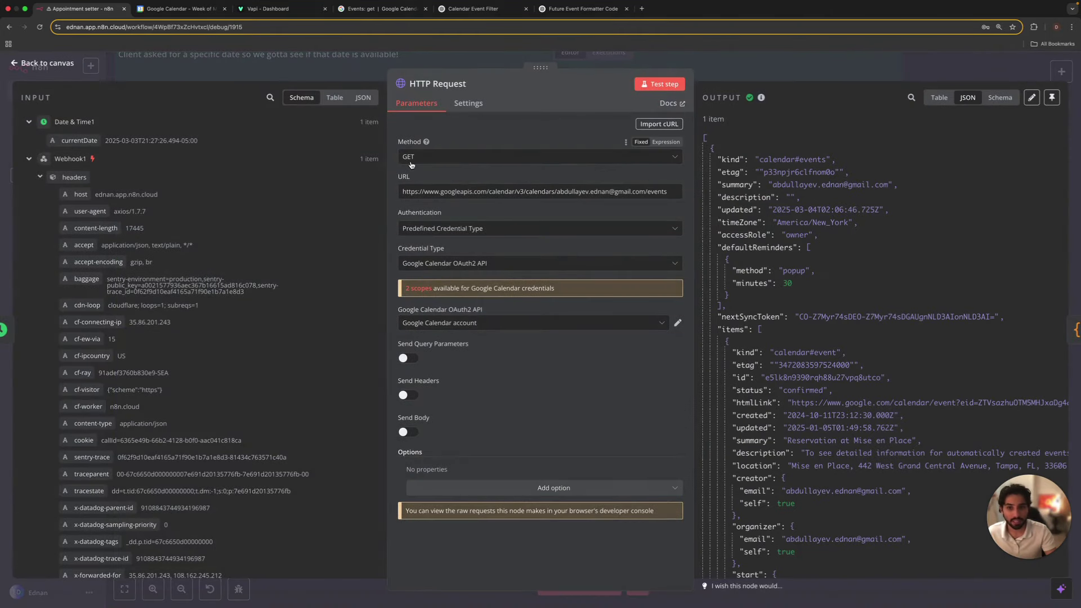
{"action": "left_click_drag", "start_coordinate": [403, 192], "coordinate": [531, 204]}
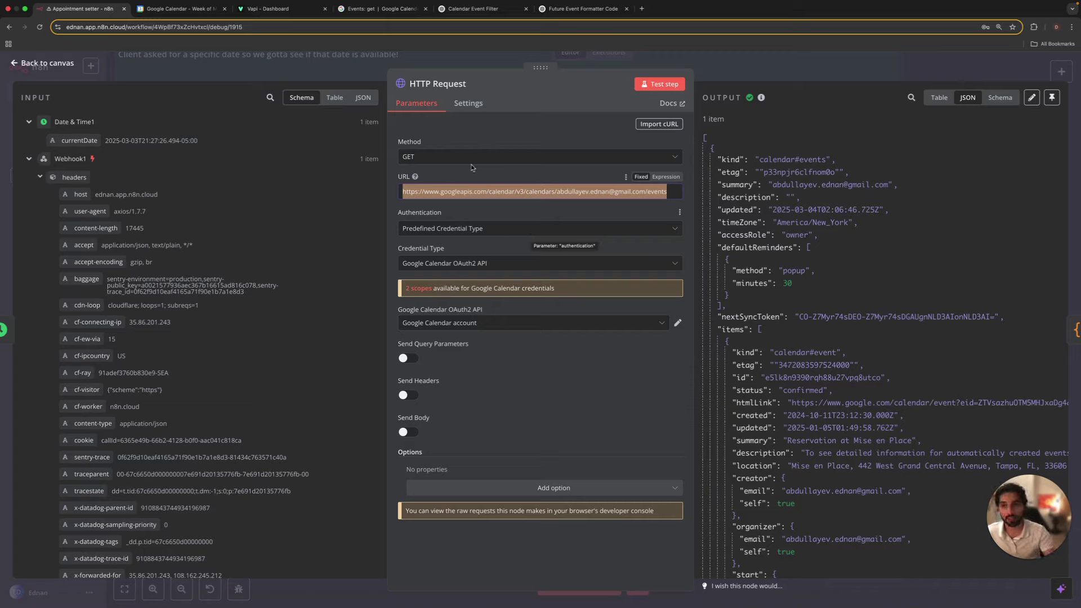
{"action": "left_click", "coordinate": [186, 9]}
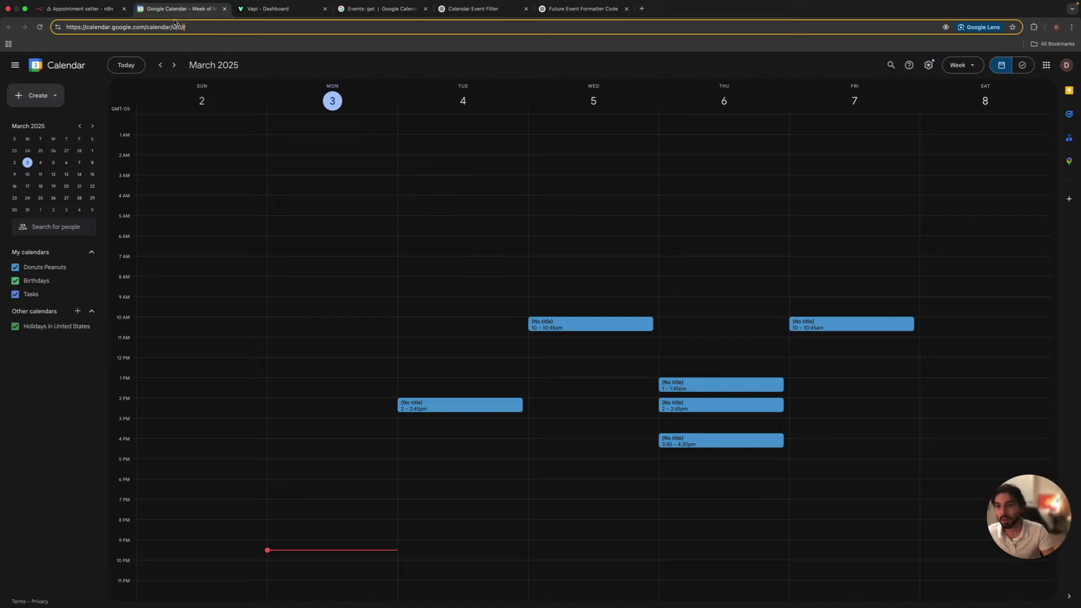
{"action": "left_click", "coordinate": [79, 9]}
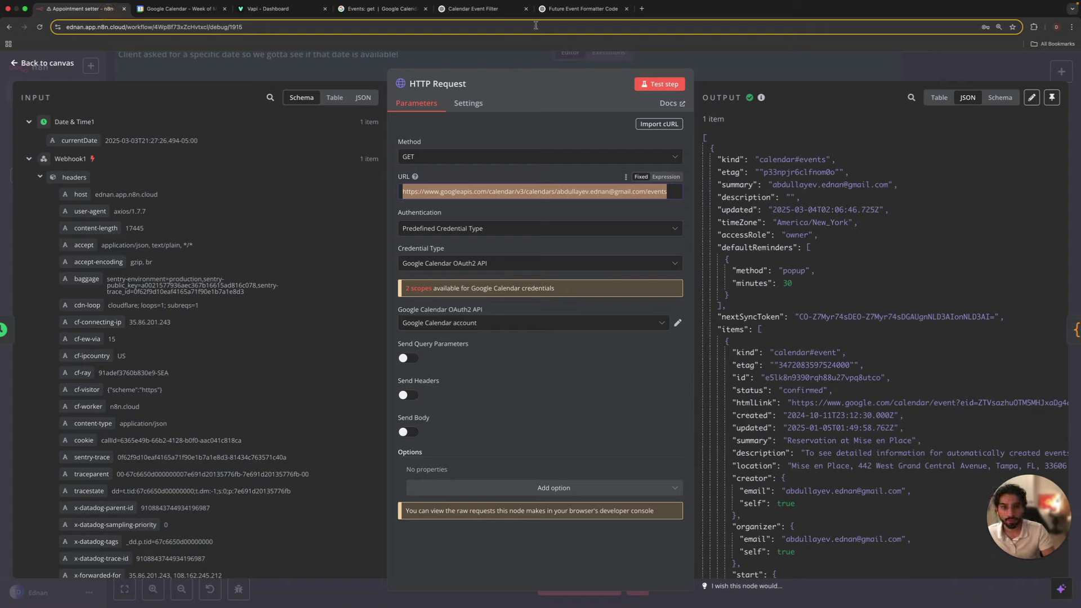
- Examine the request URL format in Google's Events: get reference, including its eventId part, and return to the HTTP Request node in n8n
{"action": "left_click", "coordinate": [384, 15]}
{"action": "left_click_drag", "start_coordinate": [385, 15], "coordinate": [183, 16]}
{"action": "left_click", "coordinate": [209, 172]}
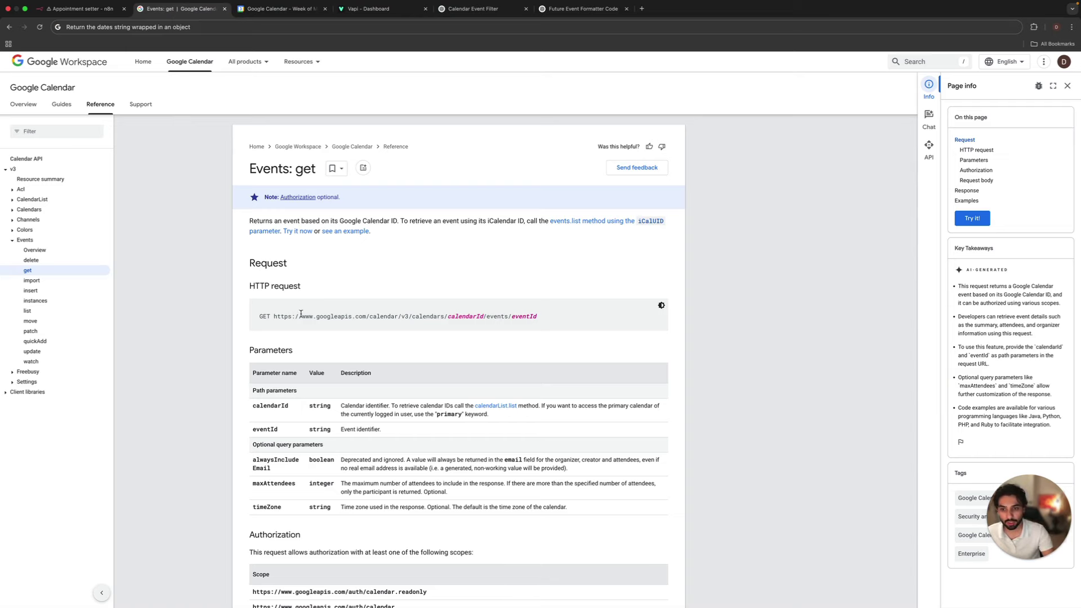
{"action": "scroll", "coordinate": [267, 307], "scroll_direction": "down", "scroll_amount": 2}
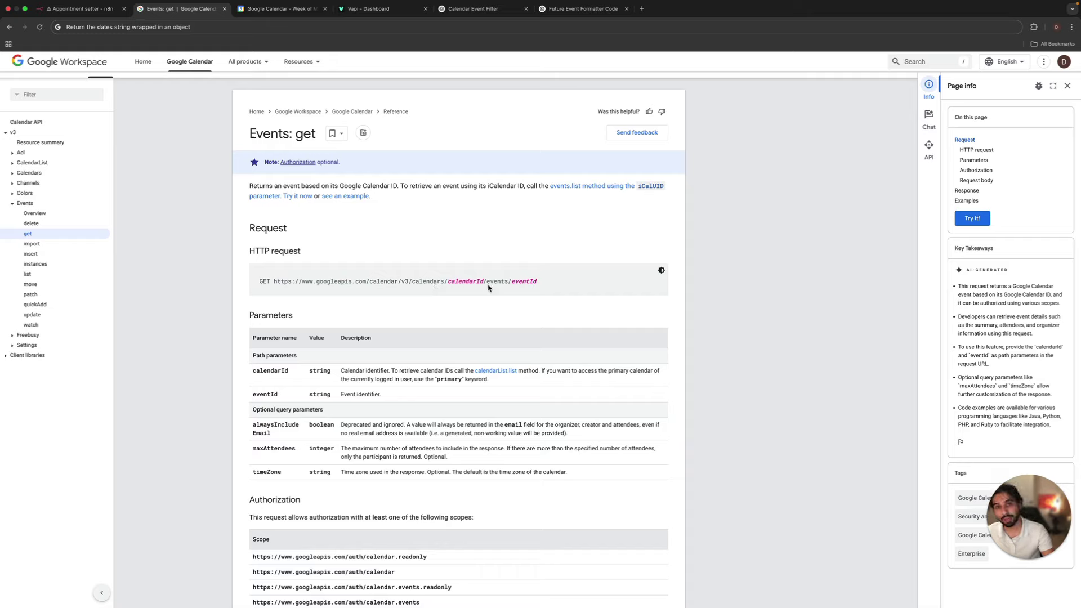
{"action": "left_click_drag", "start_coordinate": [536, 283], "coordinate": [513, 283]}
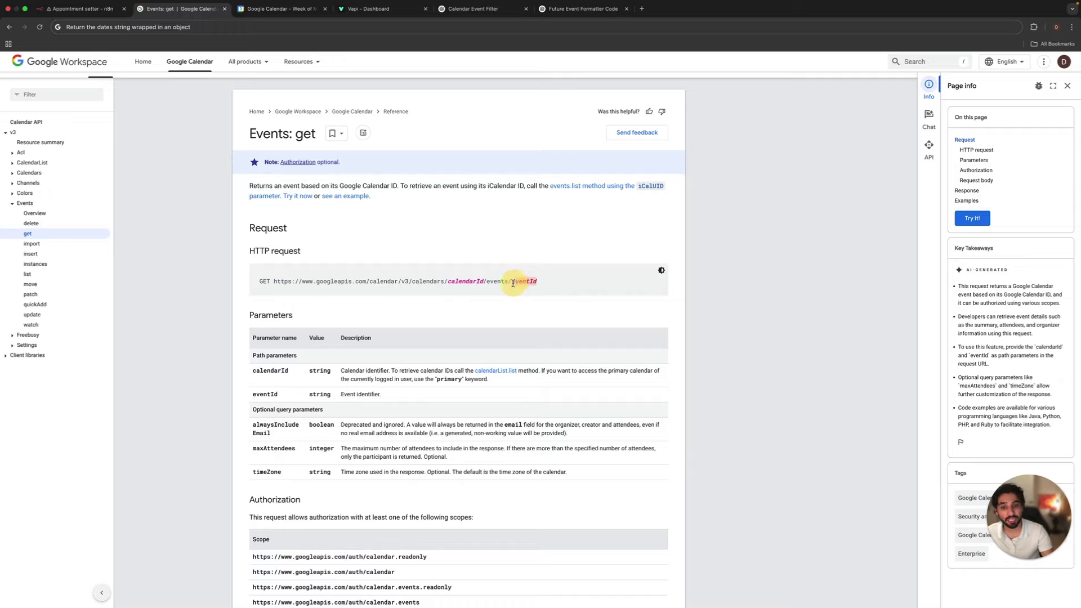
{"action": "left_click", "coordinate": [693, 309]}
{"action": "left_click", "coordinate": [82, 8]}
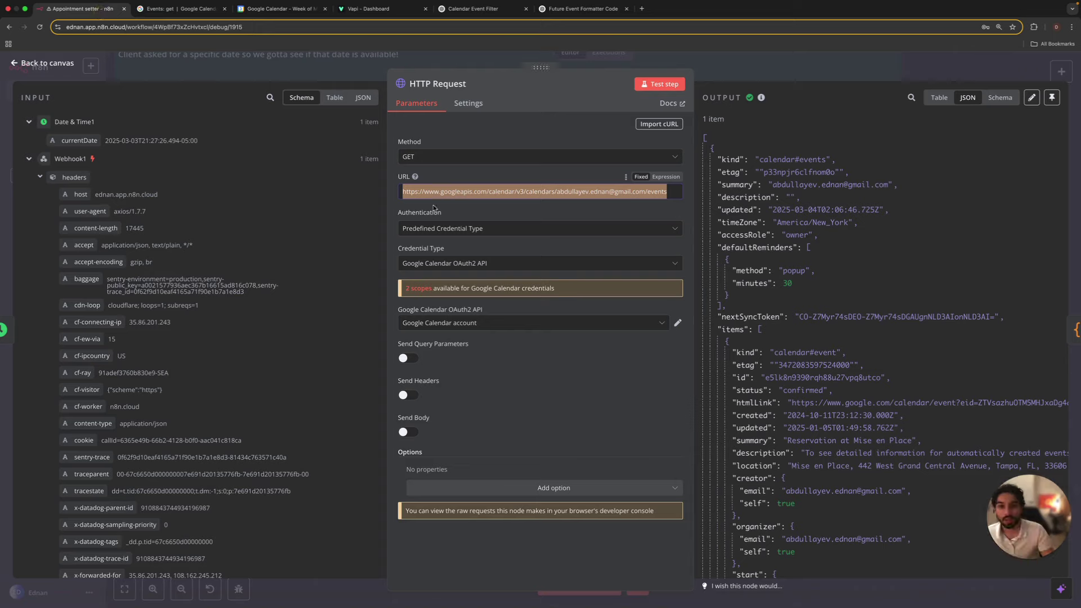
- Review the HTTP Request node's authentication, credential type and Google Calendar OAuth2 account options, and return to the canvas
{"action": "left_click", "coordinate": [665, 193]}
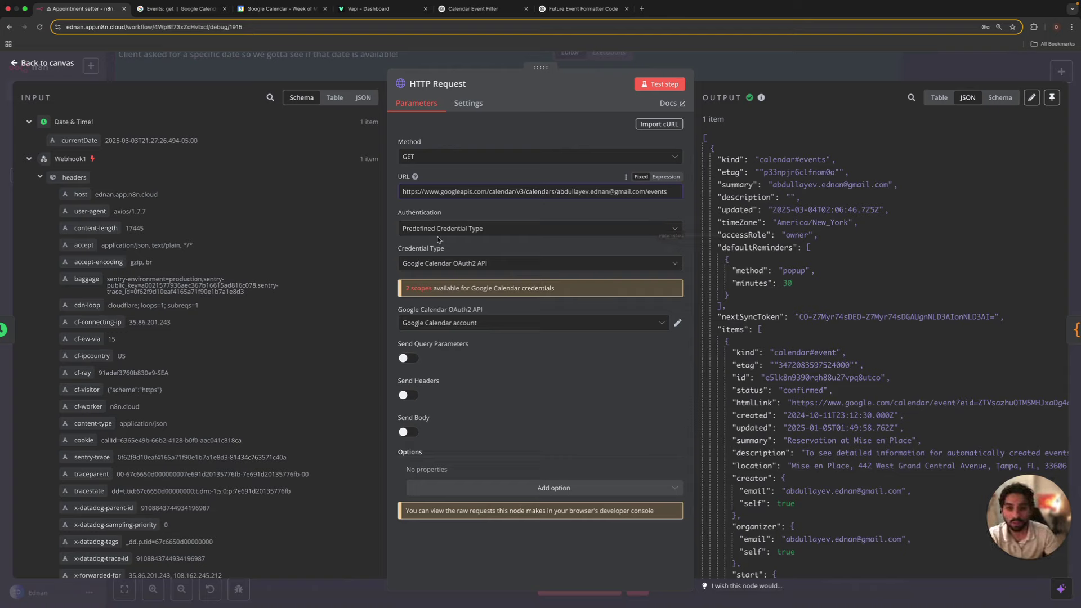
{"action": "left_click", "coordinate": [454, 231]}
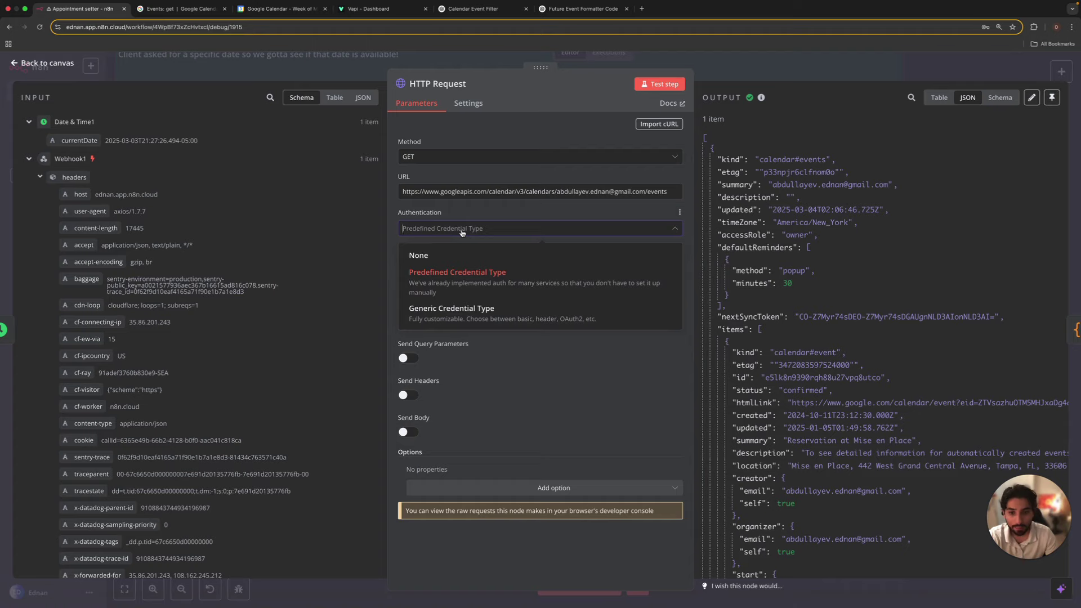
{"action": "left_click", "coordinate": [424, 285]}
{"action": "left_click", "coordinate": [431, 263]}
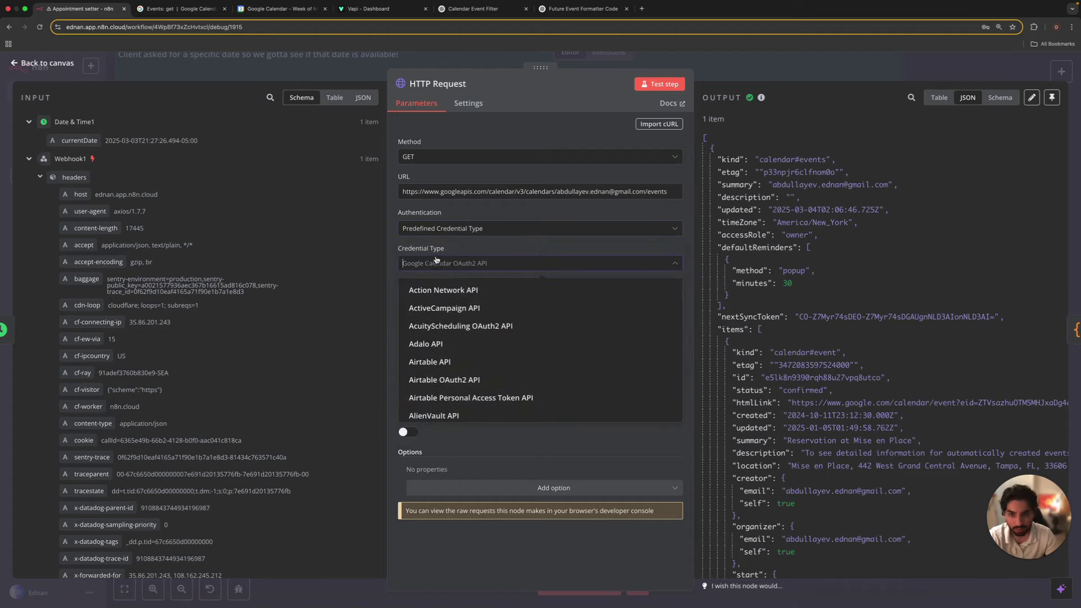
{"action": "left_click", "coordinate": [418, 263]}
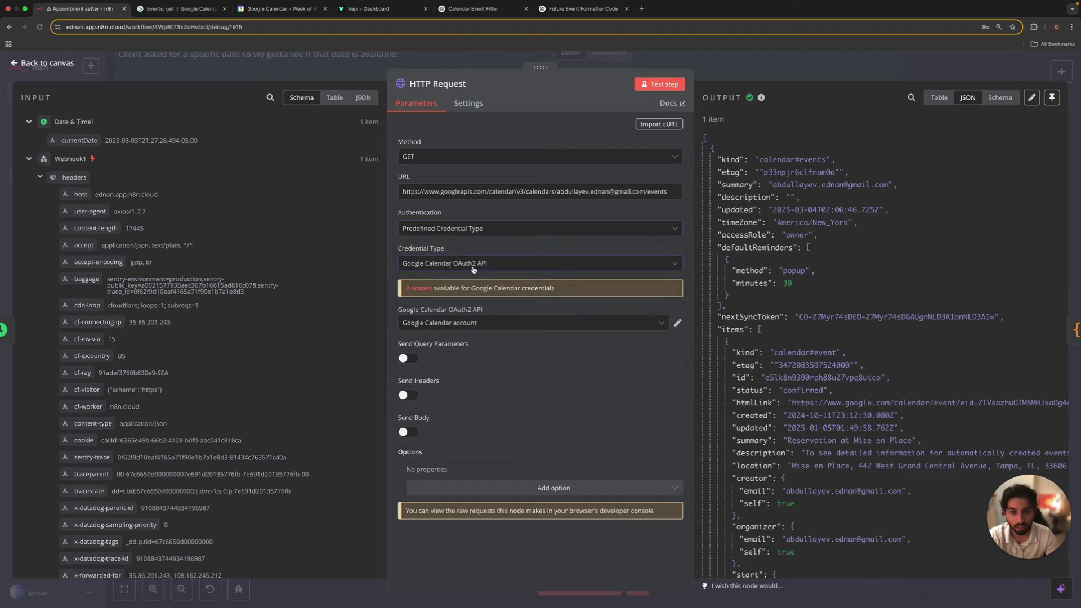
{"action": "left_click", "coordinate": [421, 327]}
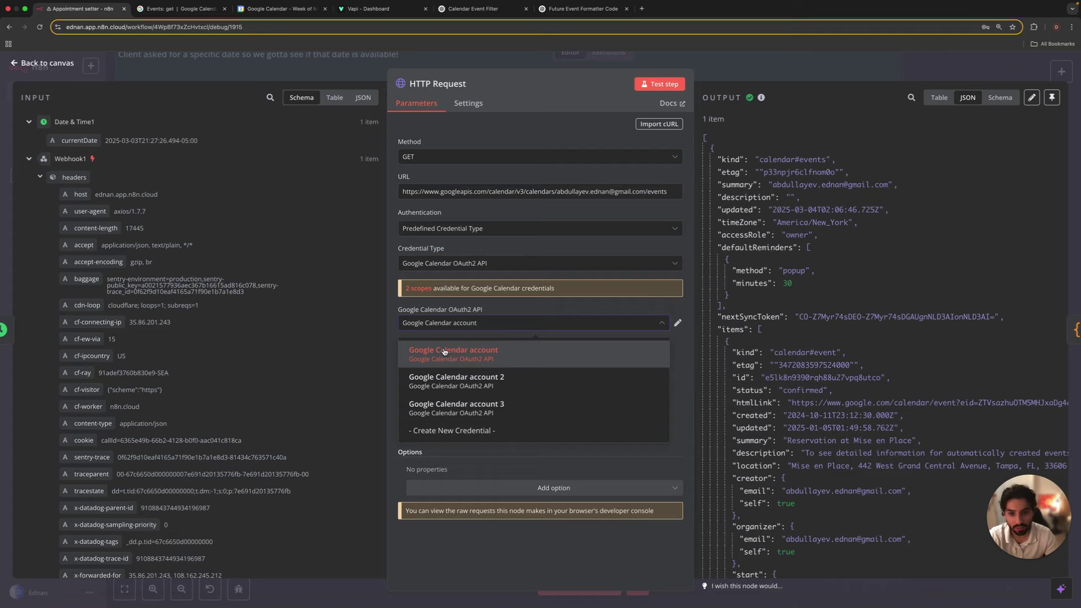
{"action": "left_click", "coordinate": [470, 322]}
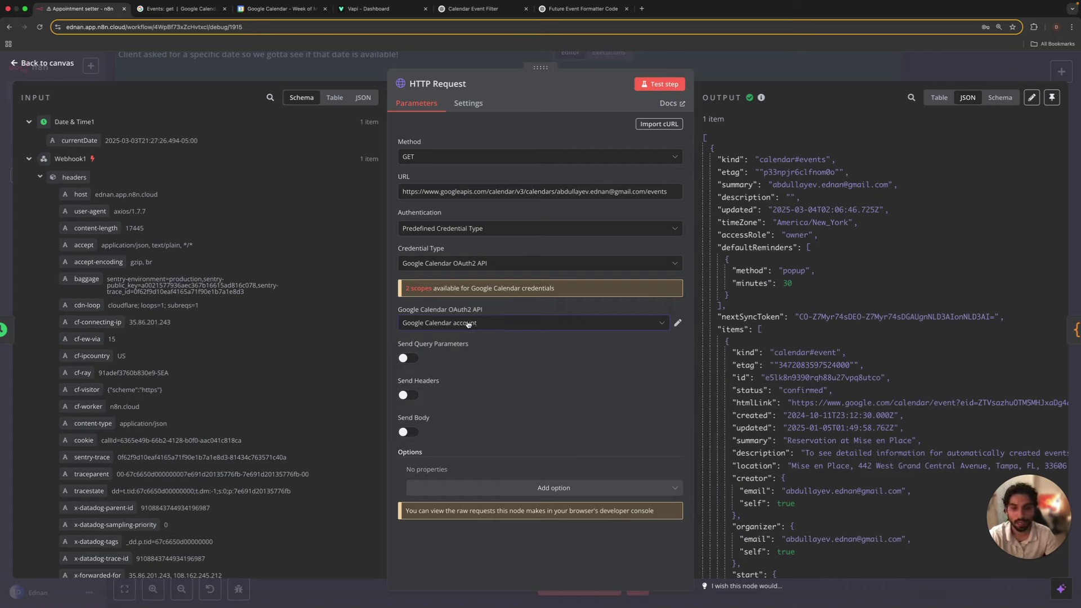
{"action": "left_click", "coordinate": [737, 72]}
- Inspect the Code node's JavaScript and its dates output in the three-alternatives branch, and select the OpenAI1 node on the canvas
{"action": "scroll", "coordinate": [513, 296], "scroll_direction": "up", "scroll_amount": 2}
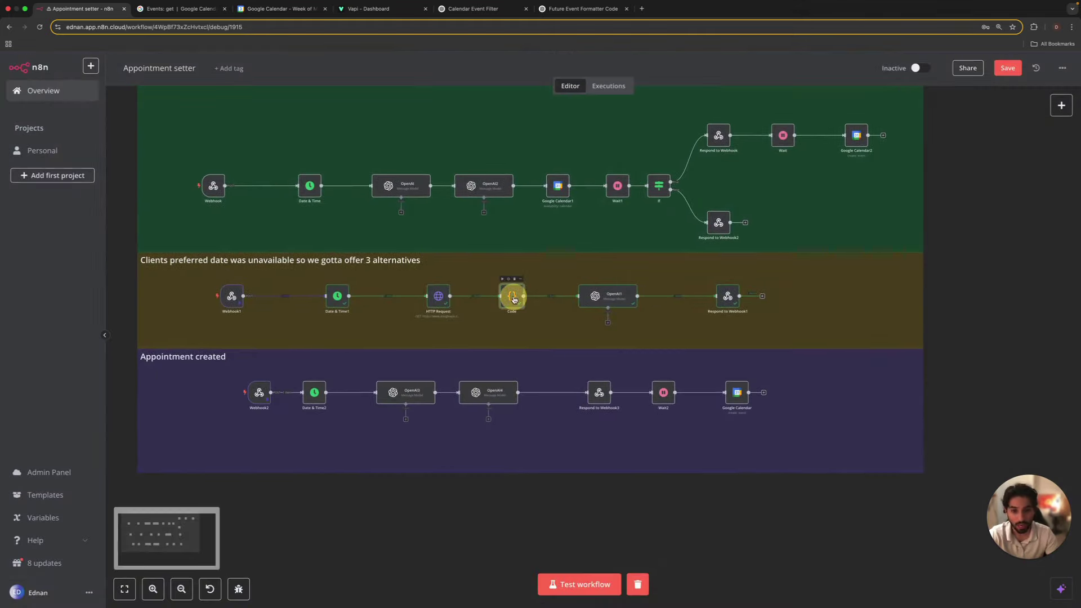
{"action": "double_click", "coordinate": [512, 297]}
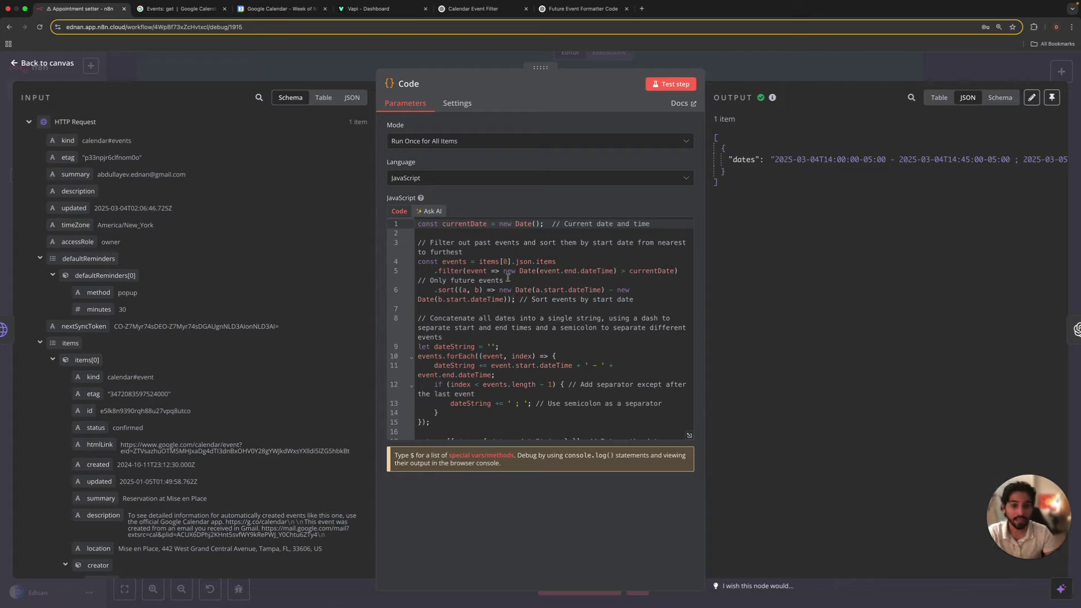
{"action": "scroll", "coordinate": [507, 278], "scroll_direction": "down", "scroll_amount": 1}
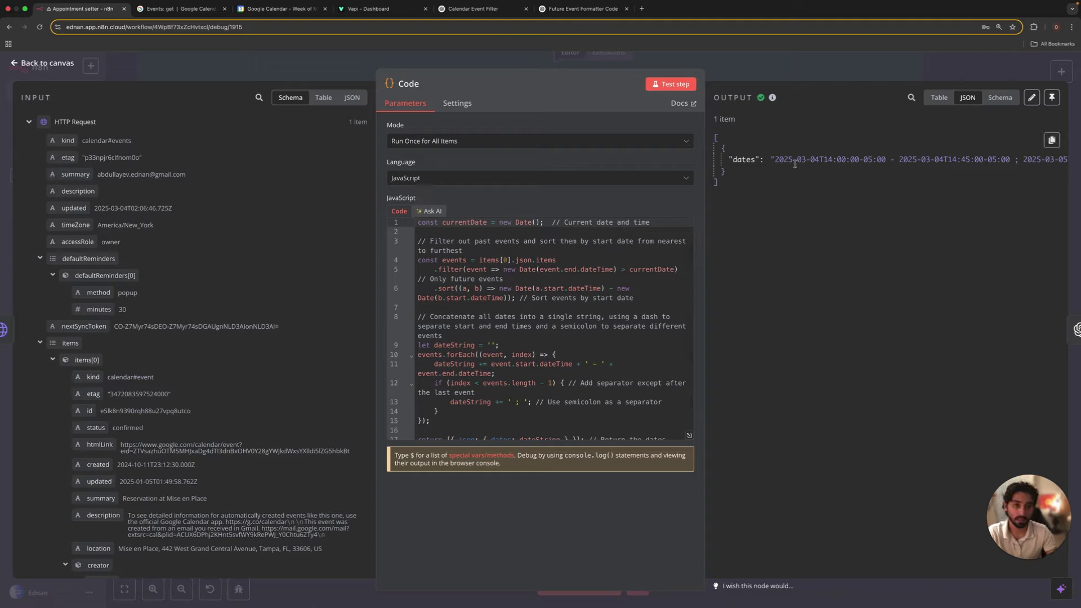
{"action": "left_click_drag", "start_coordinate": [788, 160], "coordinate": [873, 169]}
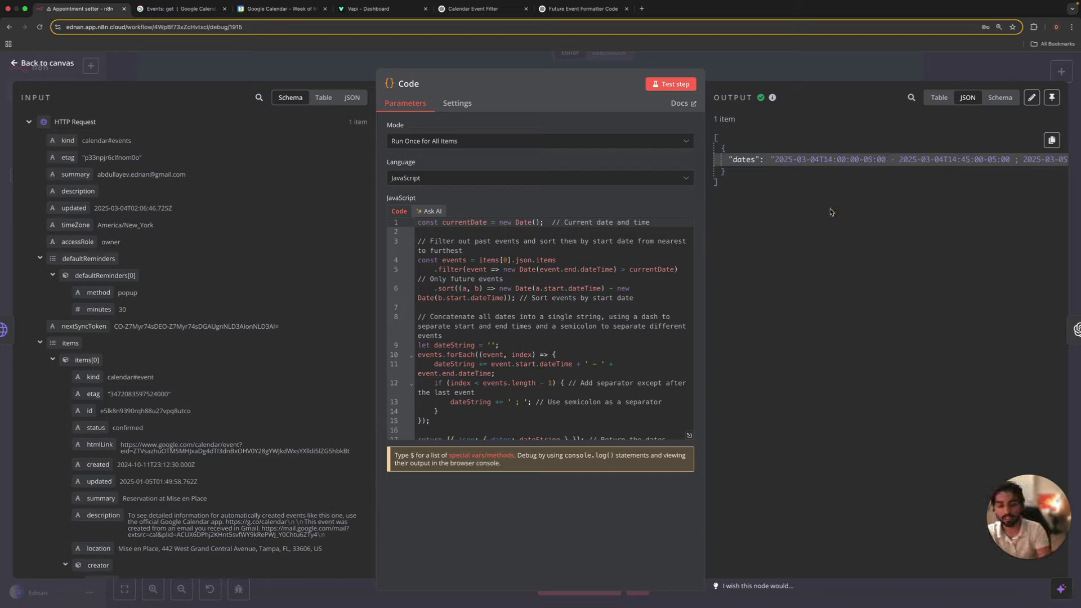
{"action": "left_click", "coordinate": [754, 63]}
{"action": "left_click", "coordinate": [608, 300]}
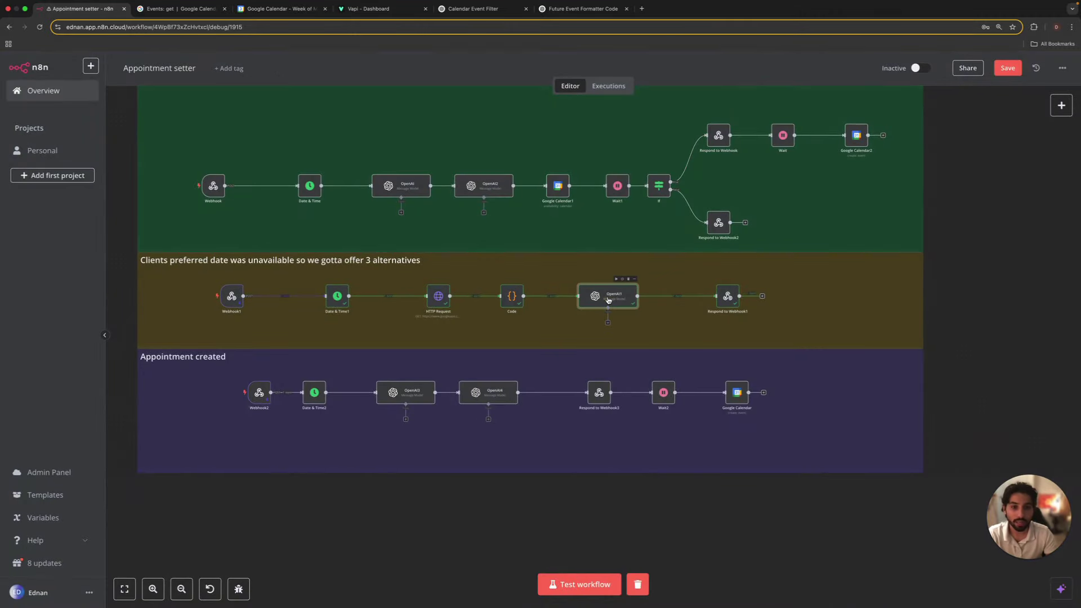
- Reopen the Code node and compare its dates output with the week's booked events in Google Calendar
{"action": "left_click", "coordinate": [516, 298]}
{"action": "double_click", "coordinate": [517, 298]}
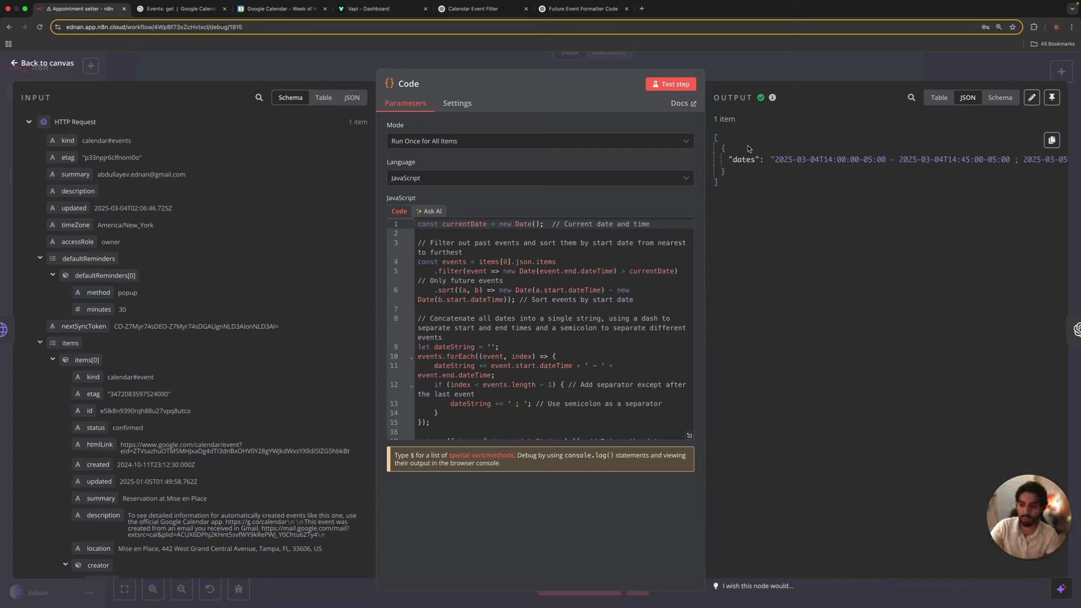
{"action": "left_click_drag", "start_coordinate": [276, 9], "coordinate": [185, 8]}
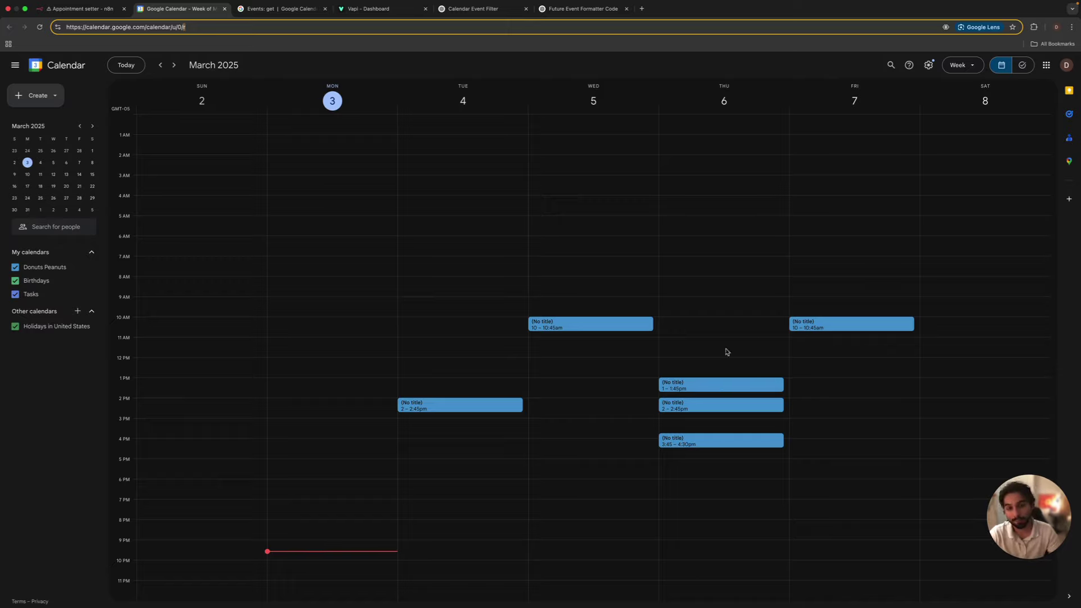
{"action": "left_click", "coordinate": [79, 8]}
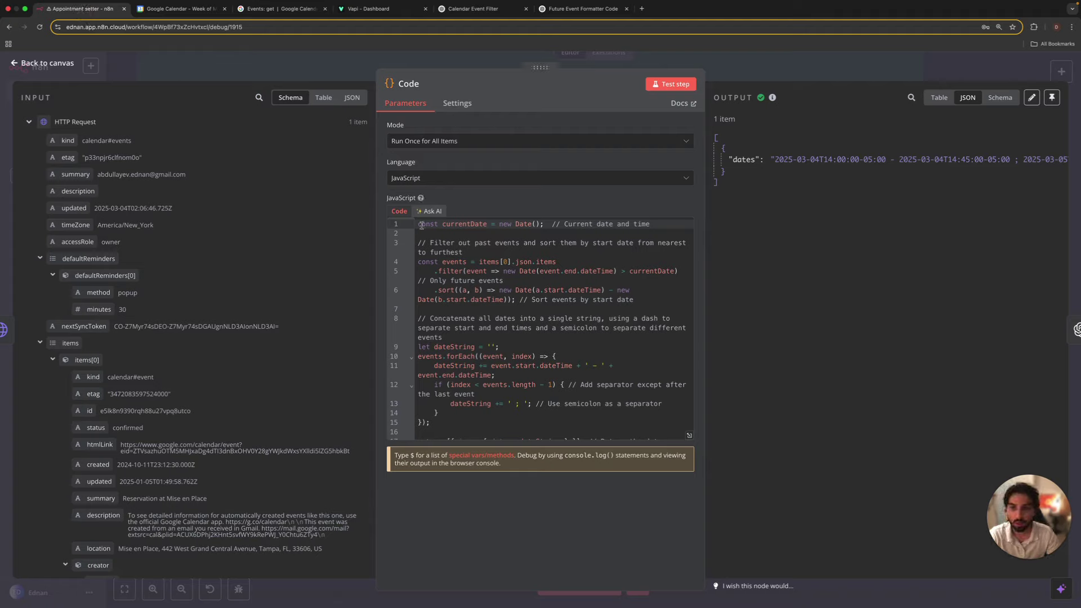
- Look up the prompt behind the JavaScript in ChatGPT's Calendar Event Filter chat, and return to the Code node in n8n
{"action": "left_click", "coordinate": [561, 12]}
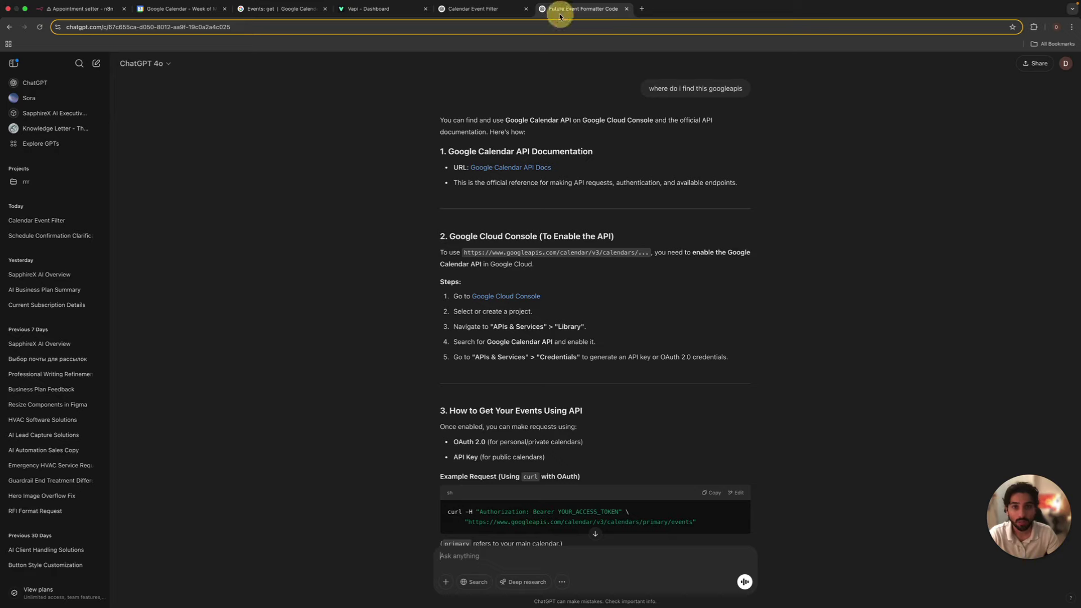
{"action": "left_click", "coordinate": [484, 9]}
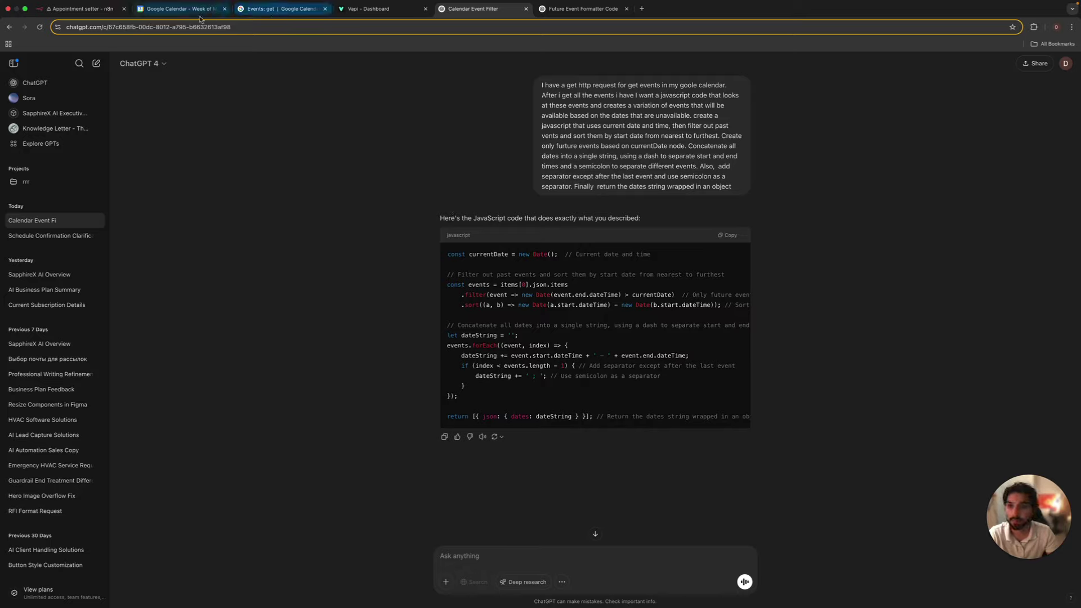
{"action": "left_click", "coordinate": [88, 11]}
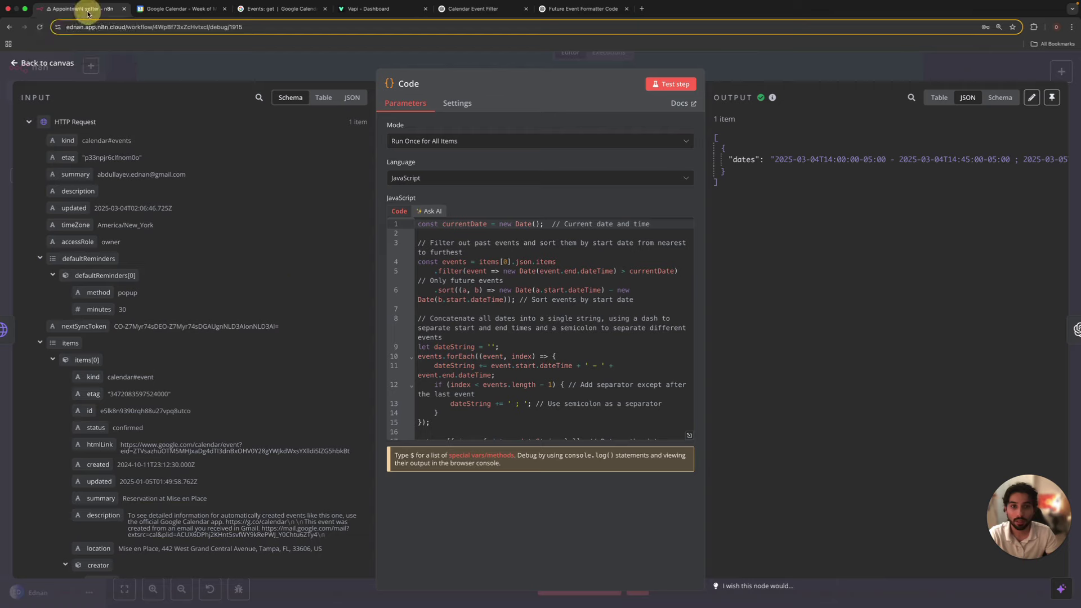
- Read through the Code node's JavaScript from the event filtering and sorting to the returned dates string
{"action": "scroll", "coordinate": [535, 402], "scroll_direction": "down", "scroll_amount": 2}
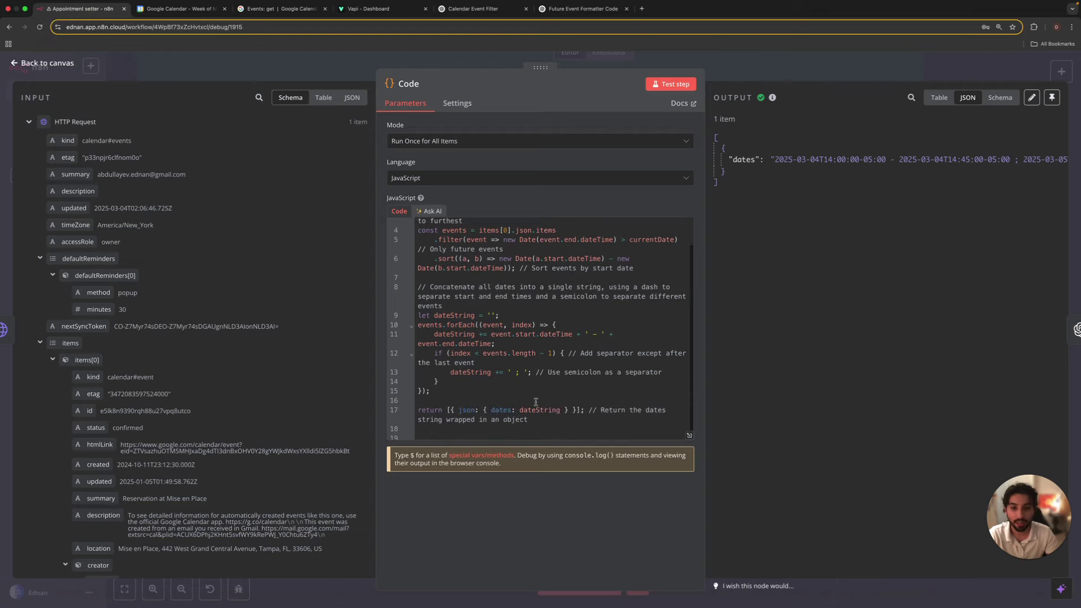
{"action": "scroll", "coordinate": [536, 402], "scroll_direction": "up", "scroll_amount": 2}
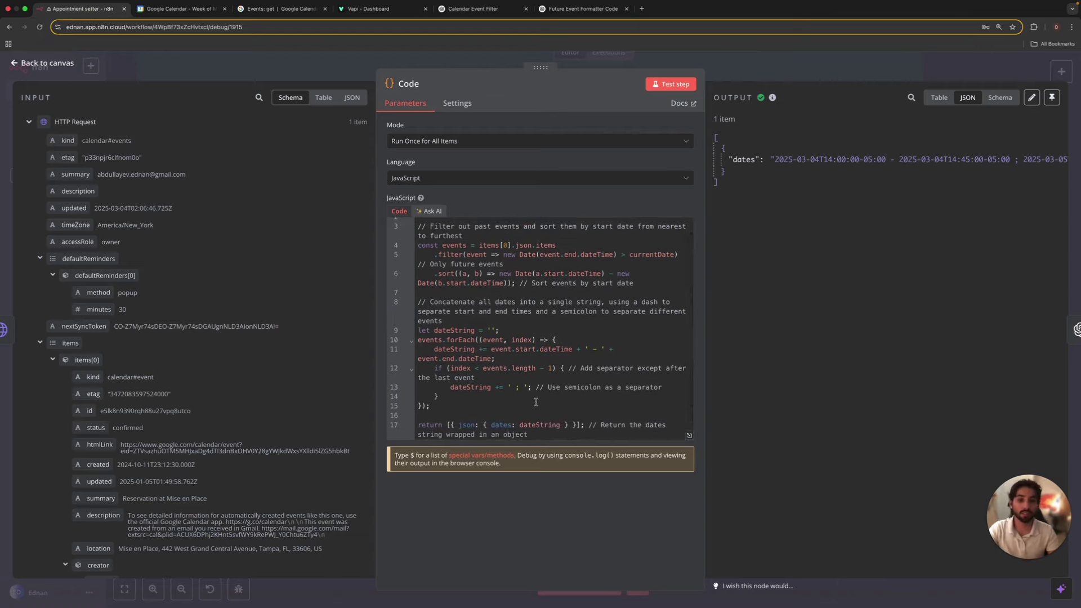
{"action": "scroll", "coordinate": [535, 402], "scroll_direction": "down", "scroll_amount": 2}
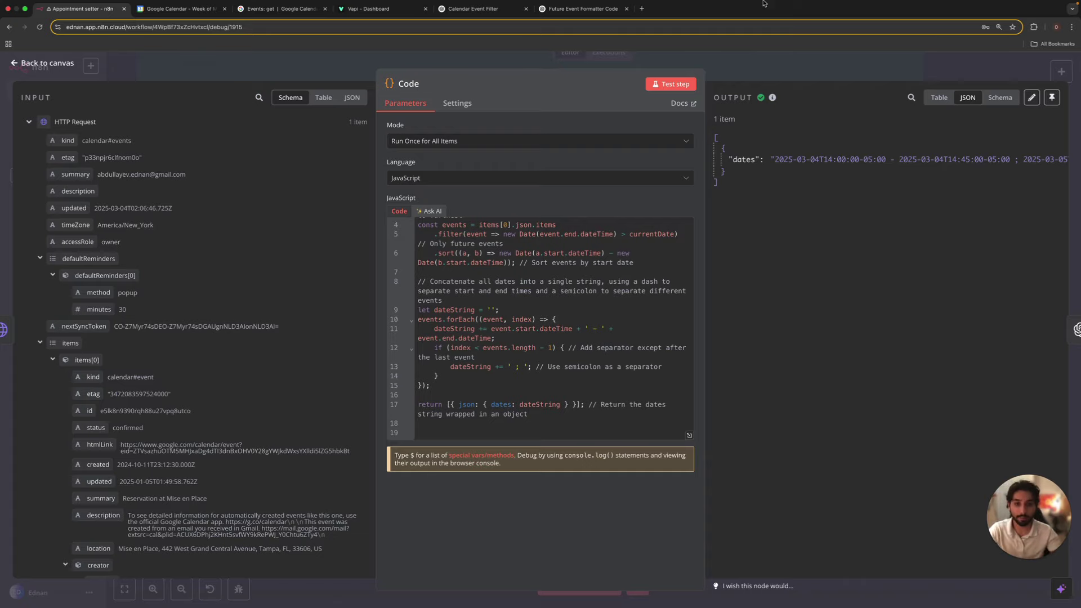
{"action": "left_click", "coordinate": [766, 62]}
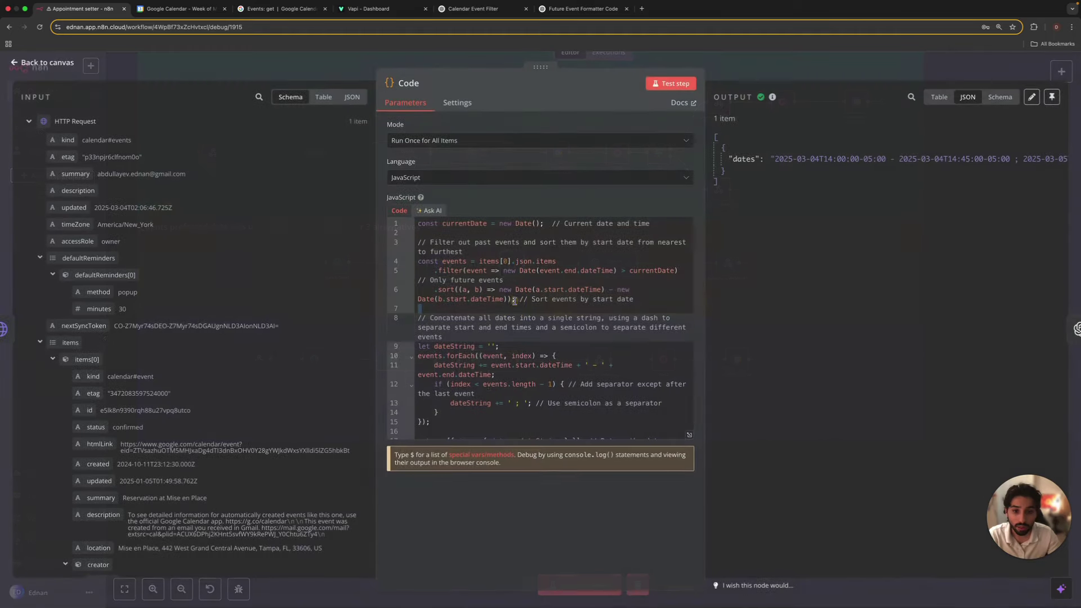
{"action": "double_click", "coordinate": [512, 297]}
{"action": "scroll", "coordinate": [464, 315], "scroll_direction": "down", "scroll_amount": 2}
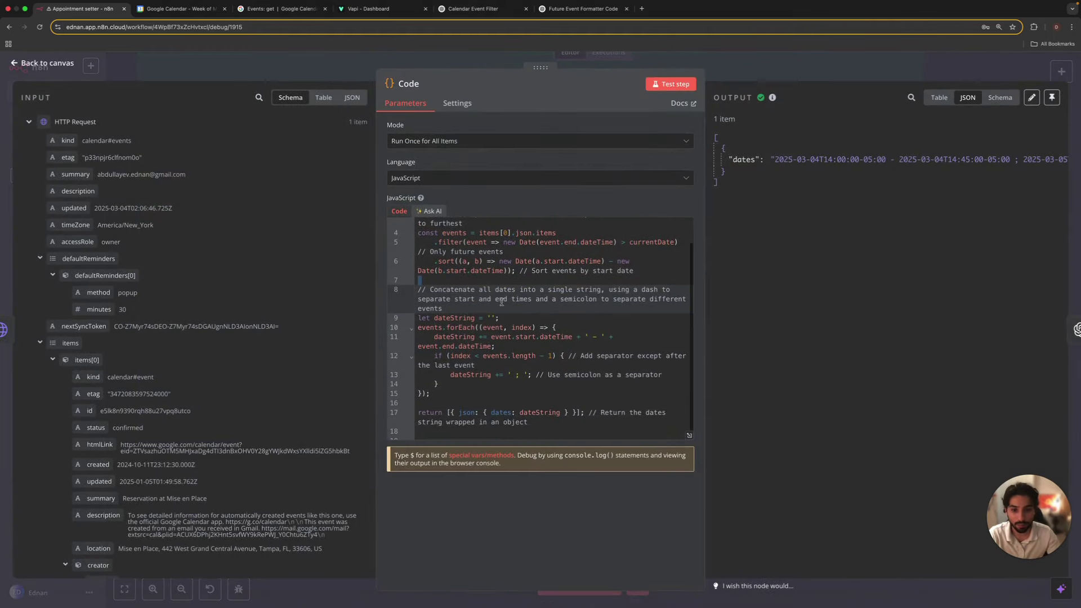
{"action": "scroll", "coordinate": [501, 301], "scroll_direction": "up", "scroll_amount": 2}
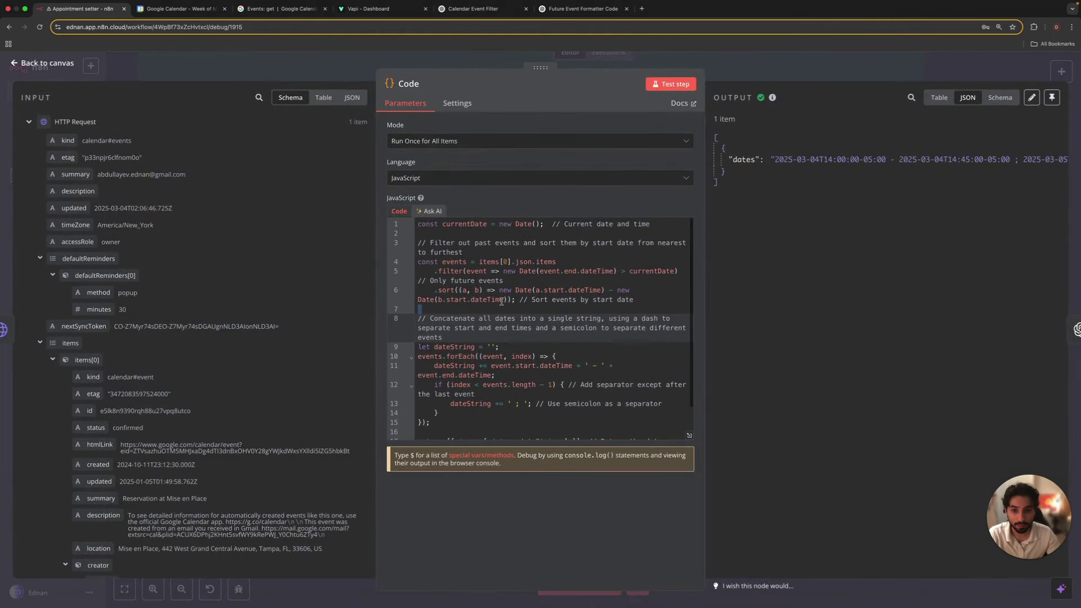
- Review the Code node's date-joining and return lines, and go back to the workflow canvas
{"action": "scroll", "coordinate": [501, 301], "scroll_direction": "down", "scroll_amount": 4}
{"action": "scroll", "coordinate": [501, 300], "scroll_direction": "up", "scroll_amount": 3}
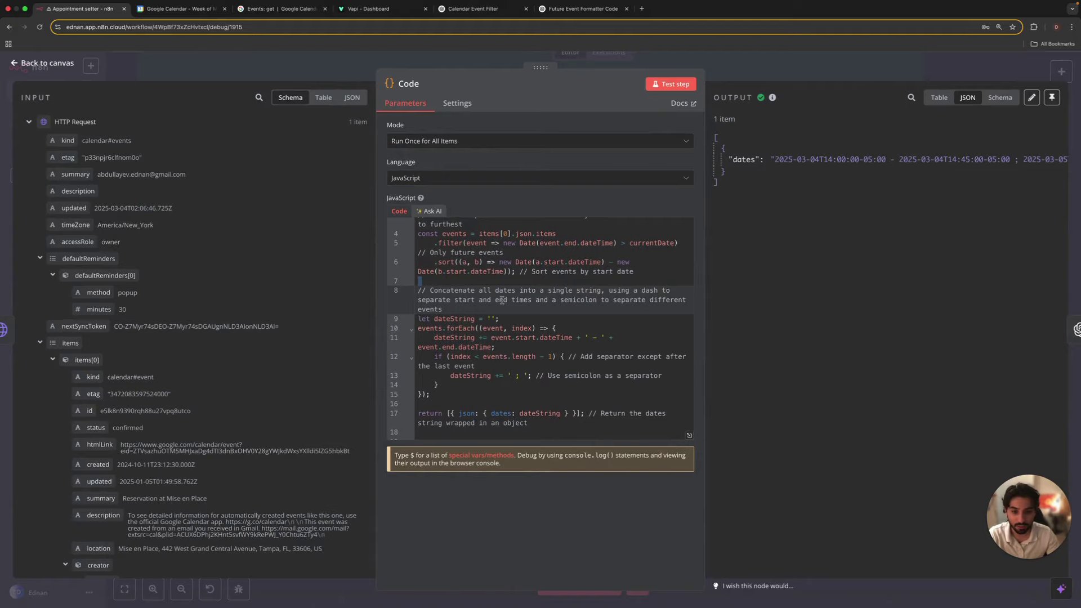
{"action": "left_click", "coordinate": [704, 56]}
{"action": "scroll", "coordinate": [614, 258], "scroll_direction": "right", "scroll_amount": 2}
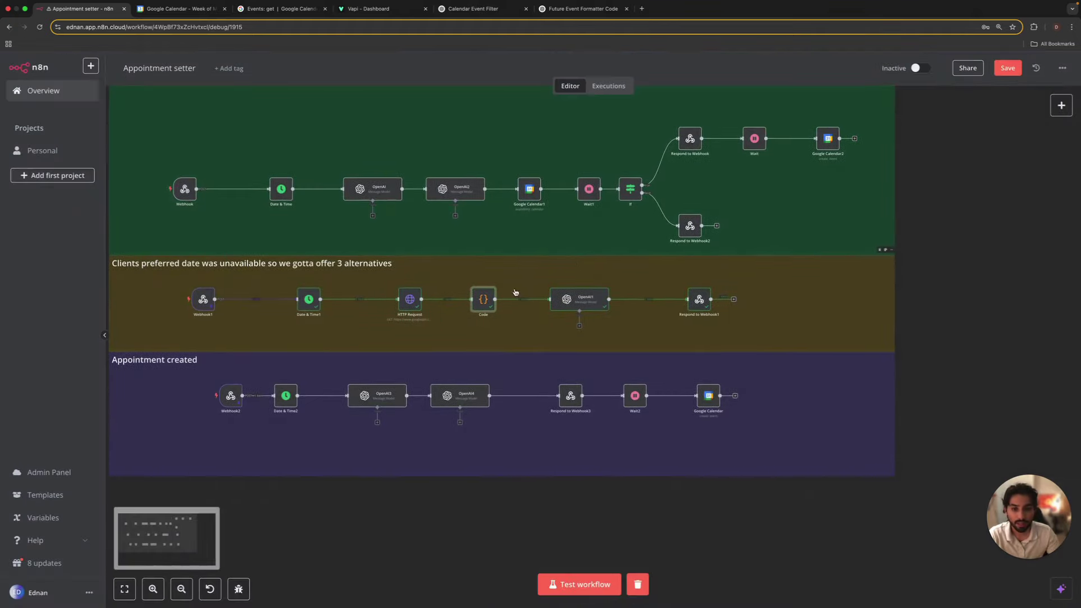
- Open the OpenAI1 node in the three-alternatives branch and look over the models available to it
{"action": "double_click", "coordinate": [583, 297]}
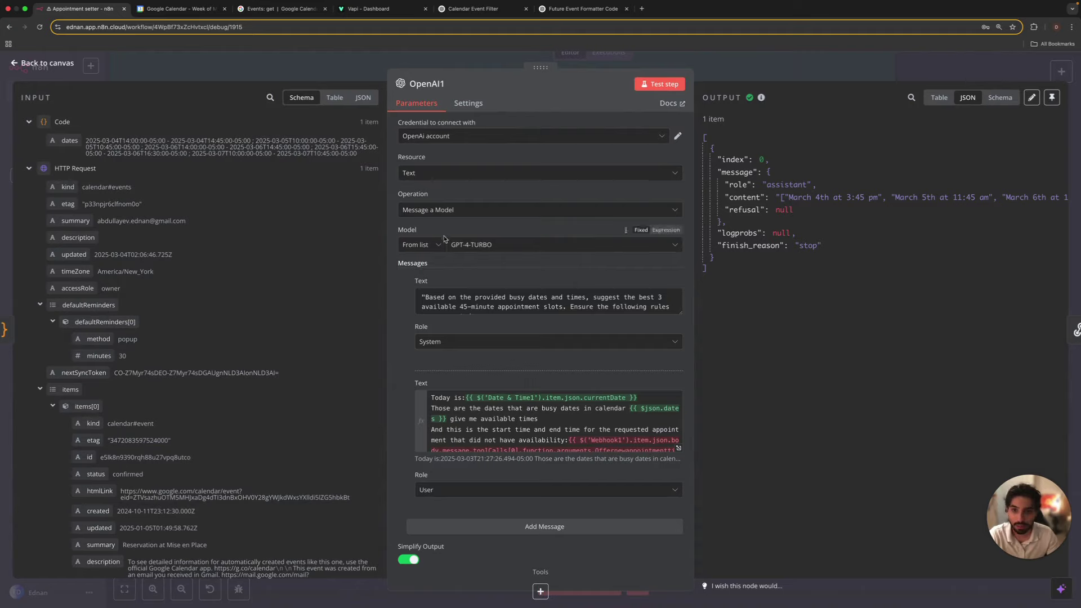
{"action": "left_click", "coordinate": [477, 250]}
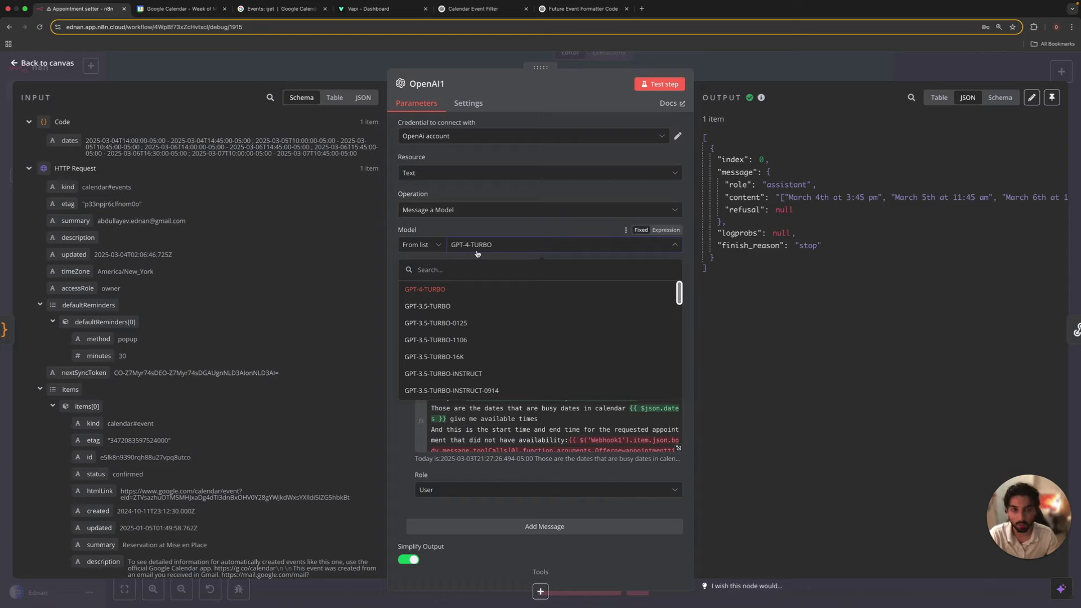
{"action": "left_click", "coordinate": [466, 243]}
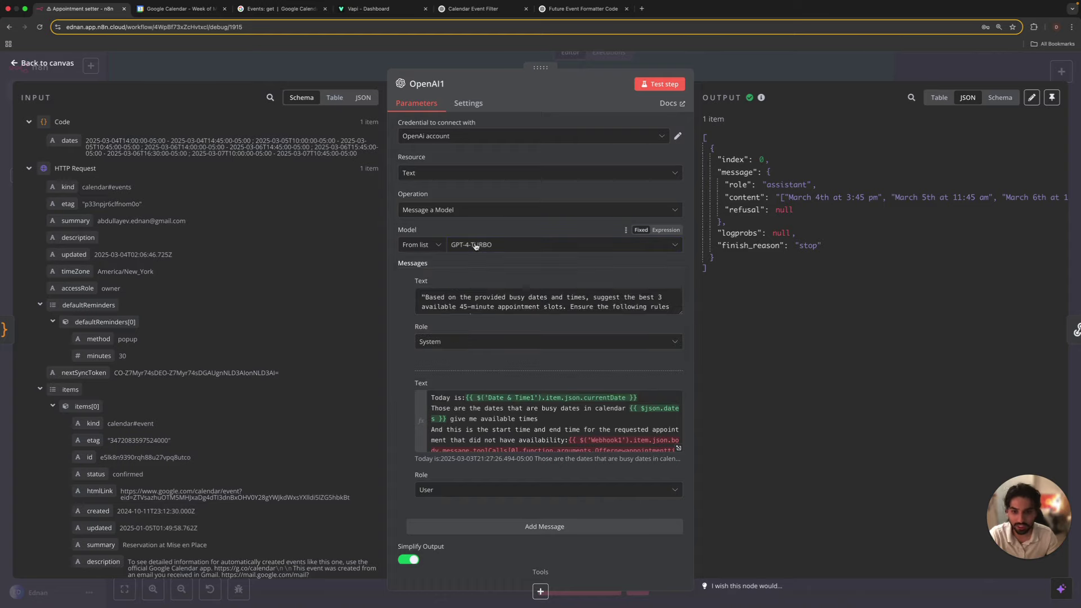
- Enlarge OpenAI1's system message and read its rules for suggesting three available 45-minute appointment slots
{"action": "left_click_drag", "start_coordinate": [680, 312], "coordinate": [681, 532]}
{"action": "scroll", "coordinate": [537, 472], "scroll_direction": "down", "scroll_amount": 1}
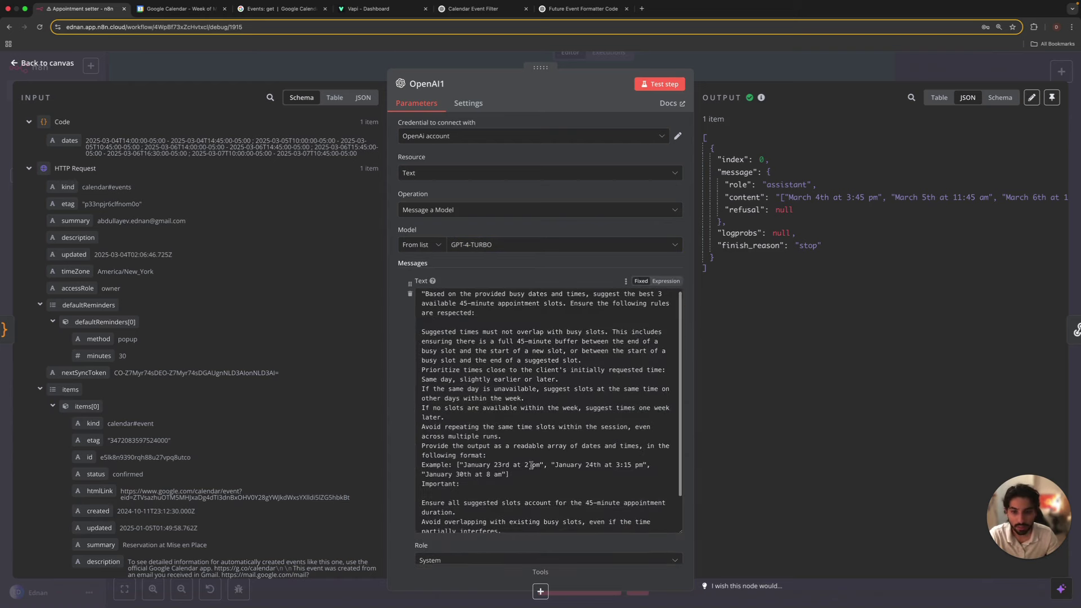
{"action": "scroll", "coordinate": [532, 467], "scroll_direction": "up", "scroll_amount": 1}
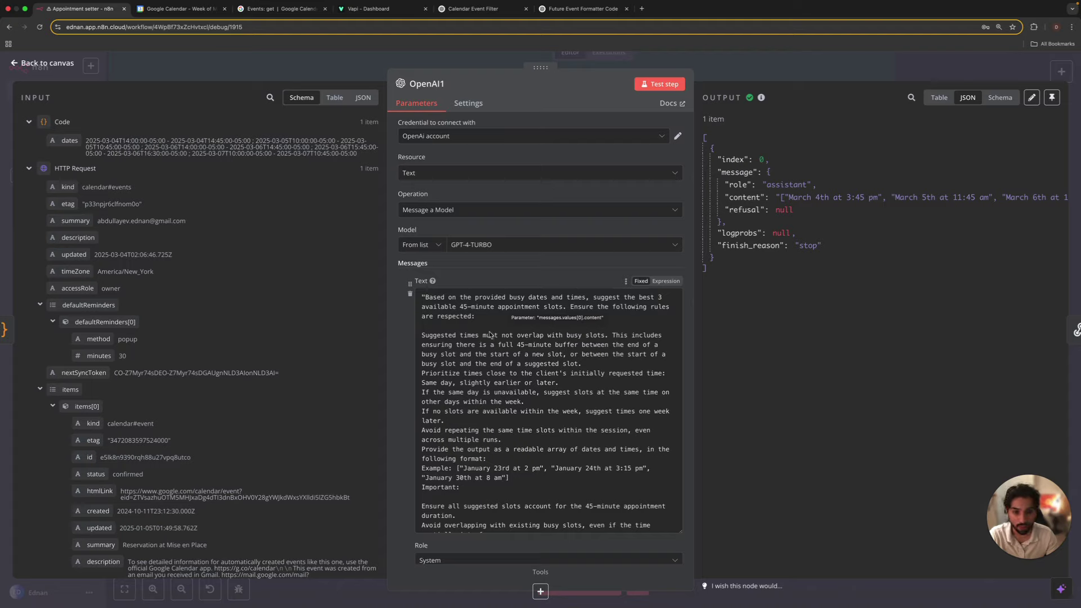
{"action": "left_click", "coordinate": [448, 329]}
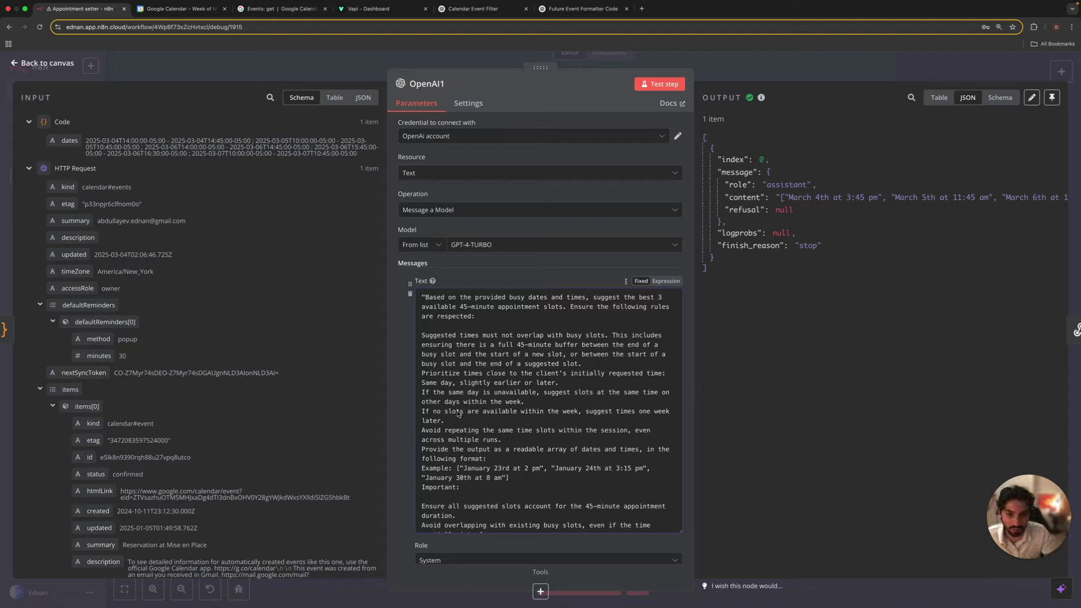
{"action": "scroll", "coordinate": [457, 415], "scroll_direction": "down", "scroll_amount": 1}
{"action": "scroll", "coordinate": [456, 415], "scroll_direction": "down", "scroll_amount": 2}
{"action": "scroll", "coordinate": [442, 399], "scroll_direction": "down", "scroll_amount": 2}
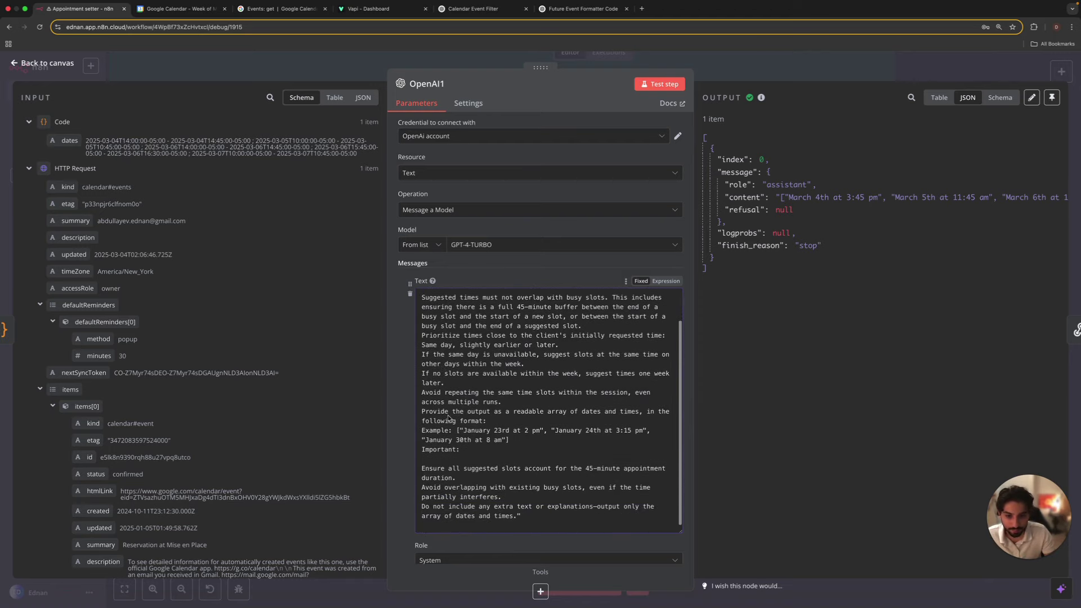
{"action": "scroll", "coordinate": [531, 513], "scroll_direction": "up", "scroll_amount": 1}
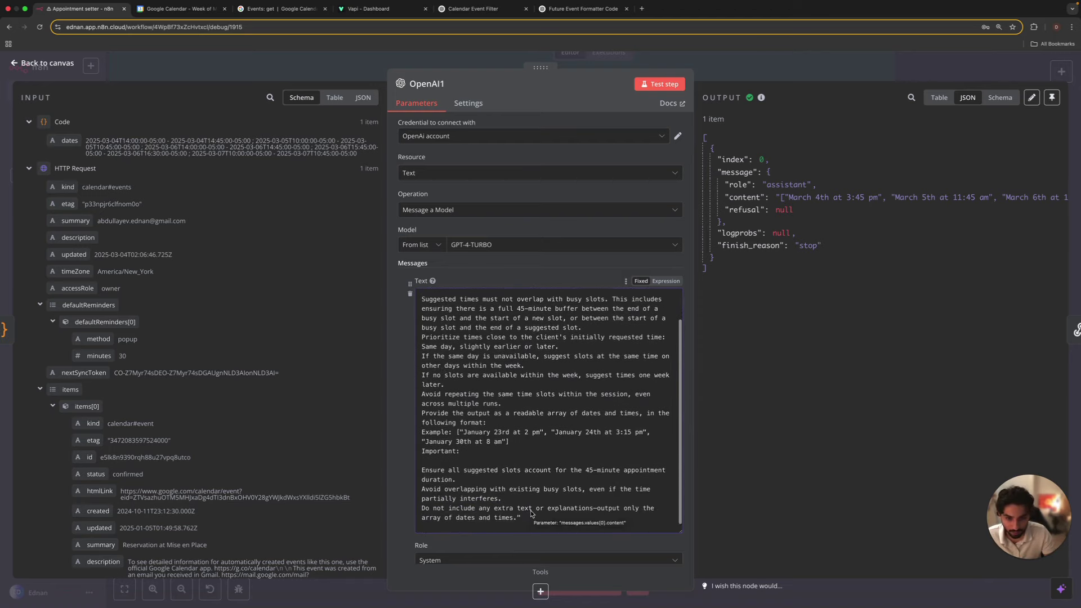
{"action": "scroll", "coordinate": [531, 509], "scroll_direction": "up", "scroll_amount": 3}
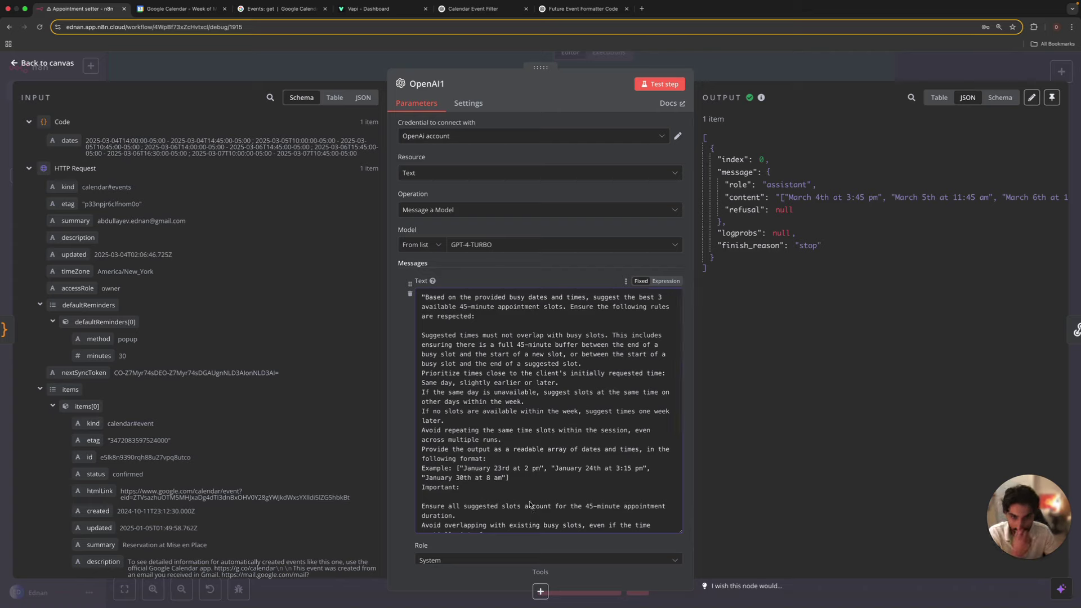
{"action": "scroll", "coordinate": [529, 487], "scroll_direction": "down", "scroll_amount": 2}
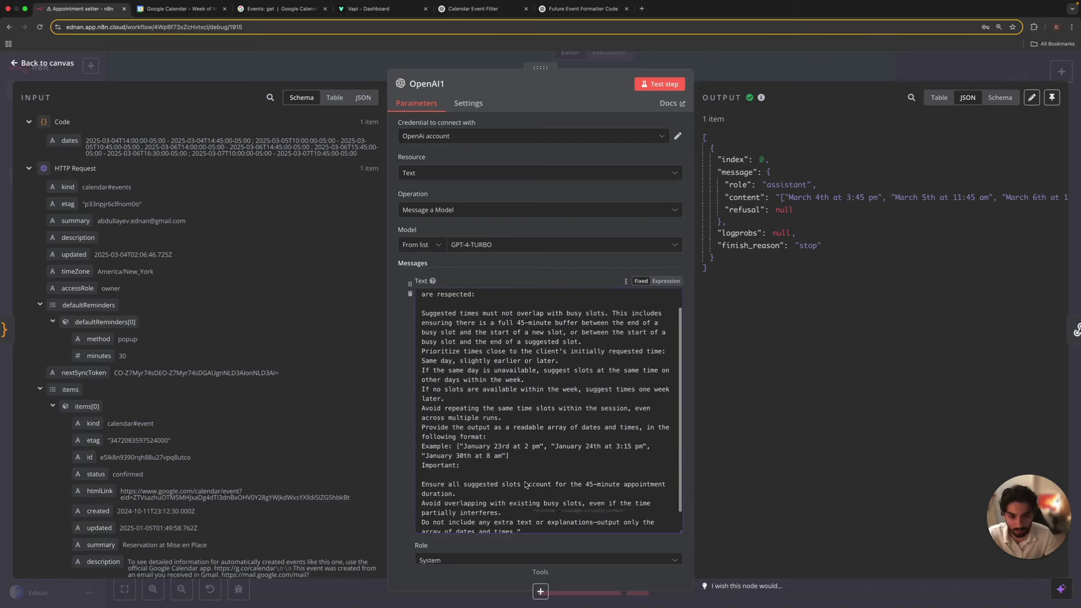
{"action": "scroll", "coordinate": [526, 481], "scroll_direction": "down", "scroll_amount": 1}
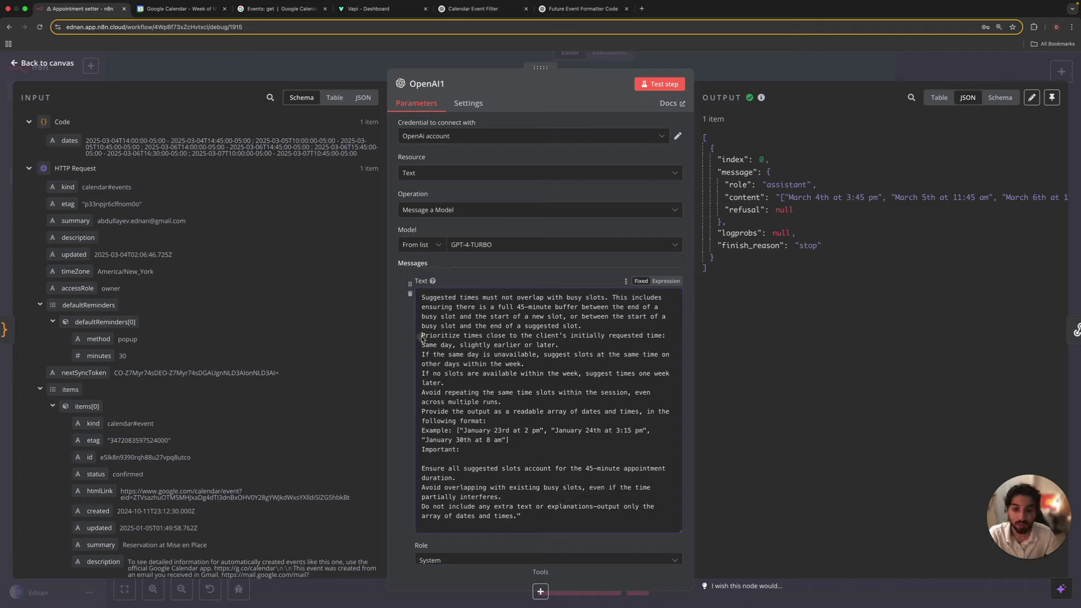
- Highlight the system message rule on prioritizing times close to the client's requested time, and shrink the message field again
{"action": "left_click_drag", "start_coordinate": [421, 337], "coordinate": [566, 344]}
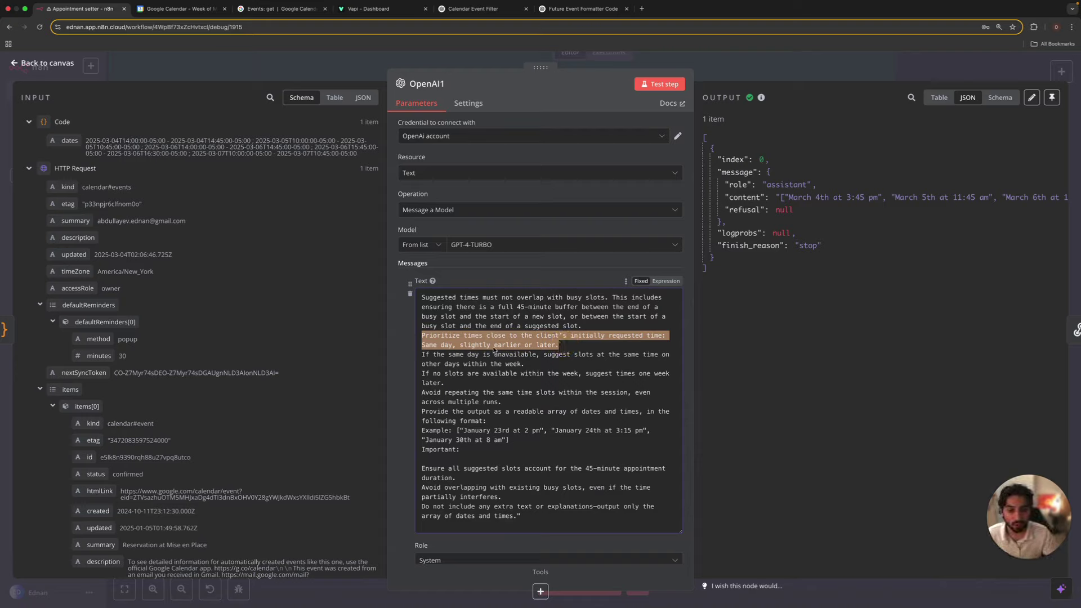
{"action": "left_click", "coordinate": [441, 354]}
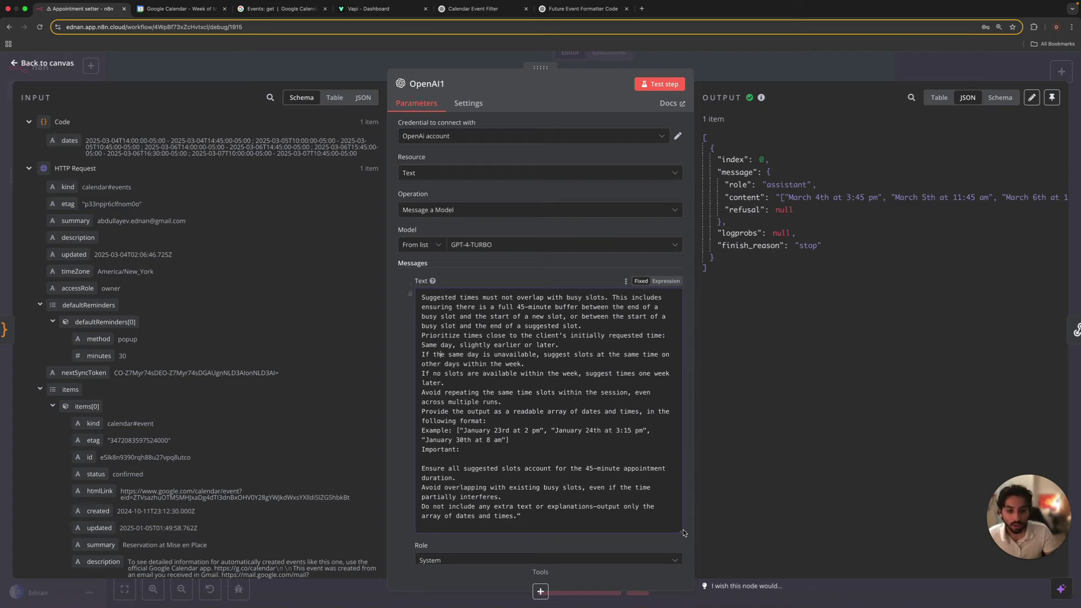
{"action": "left_click_drag", "start_coordinate": [682, 529], "coordinate": [659, 348]}
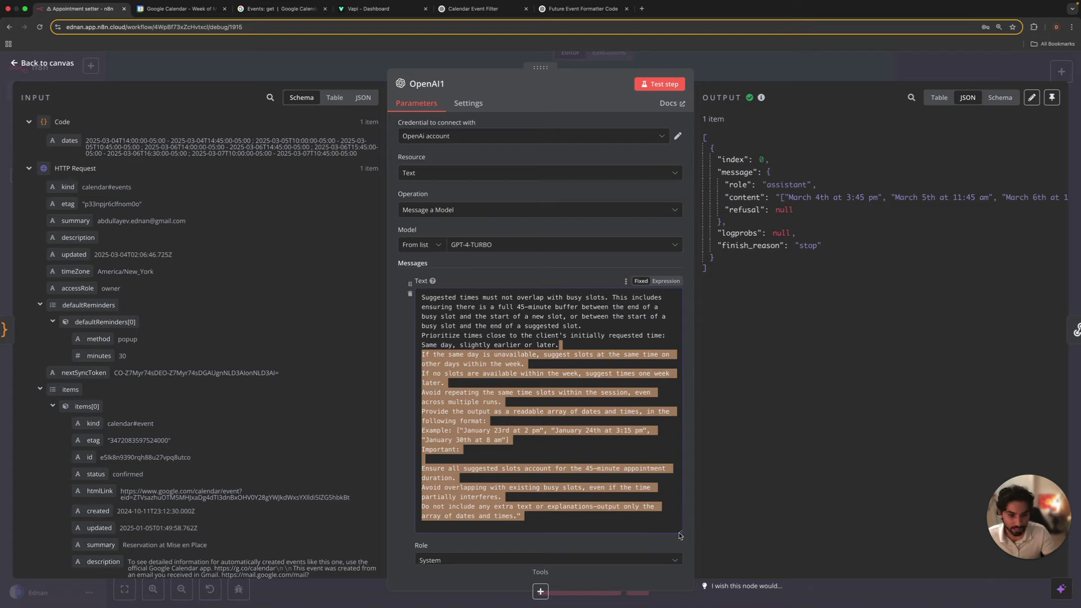
{"action": "left_click_drag", "start_coordinate": [680, 532], "coordinate": [587, 300]}
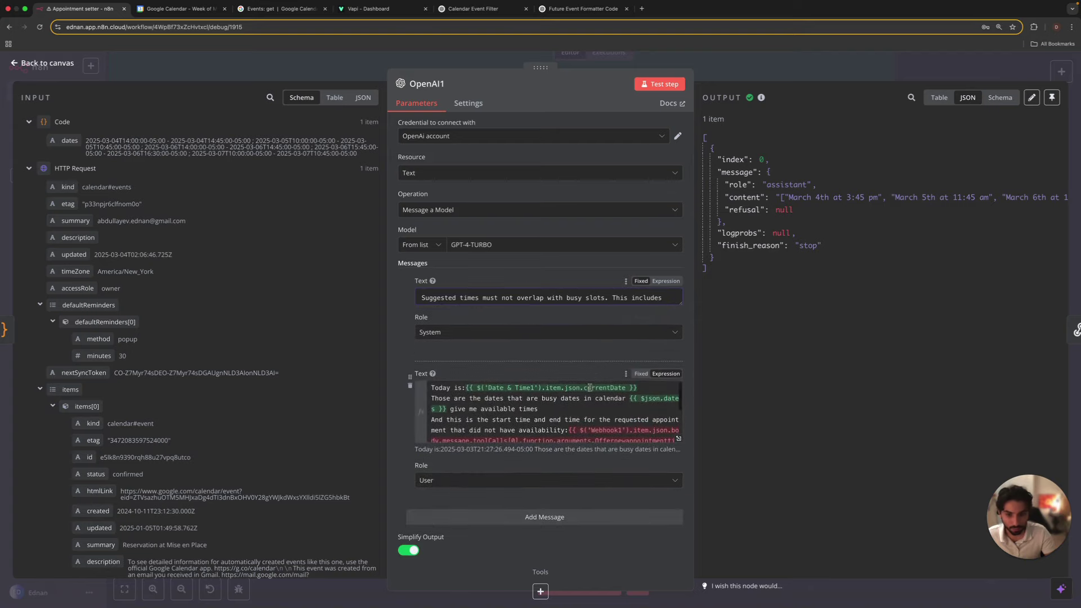
- In OpenAI1's user message, replace the Offernewappointmenttime expression after "did not have availability:" with Webhook1's messages[4] Get_Calendar function arguments
{"action": "scroll", "coordinate": [574, 398], "scroll_direction": "down", "scroll_amount": 2}
{"action": "scroll", "coordinate": [575, 397], "scroll_direction": "down", "scroll_amount": 1}
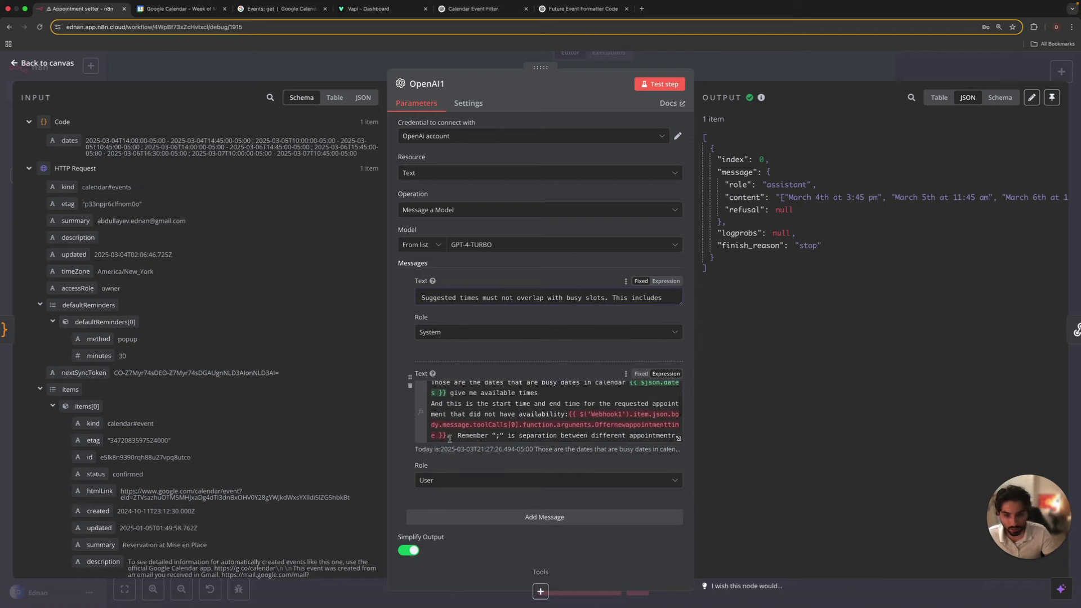
{"action": "left_click", "coordinate": [579, 409]}
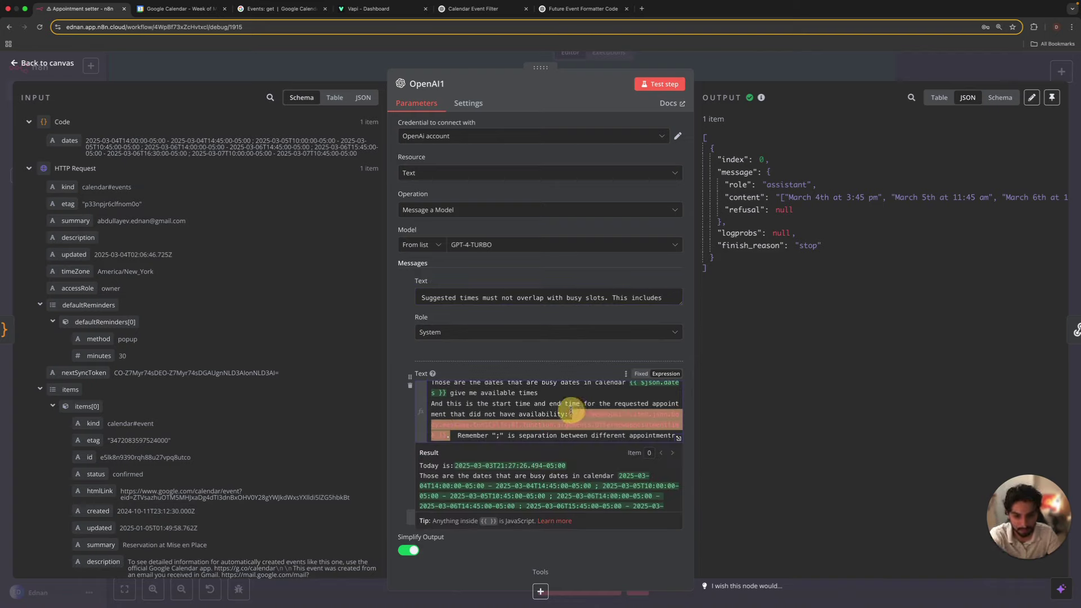
{"action": "scroll", "coordinate": [573, 405], "scroll_direction": "down", "scroll_amount": 2}
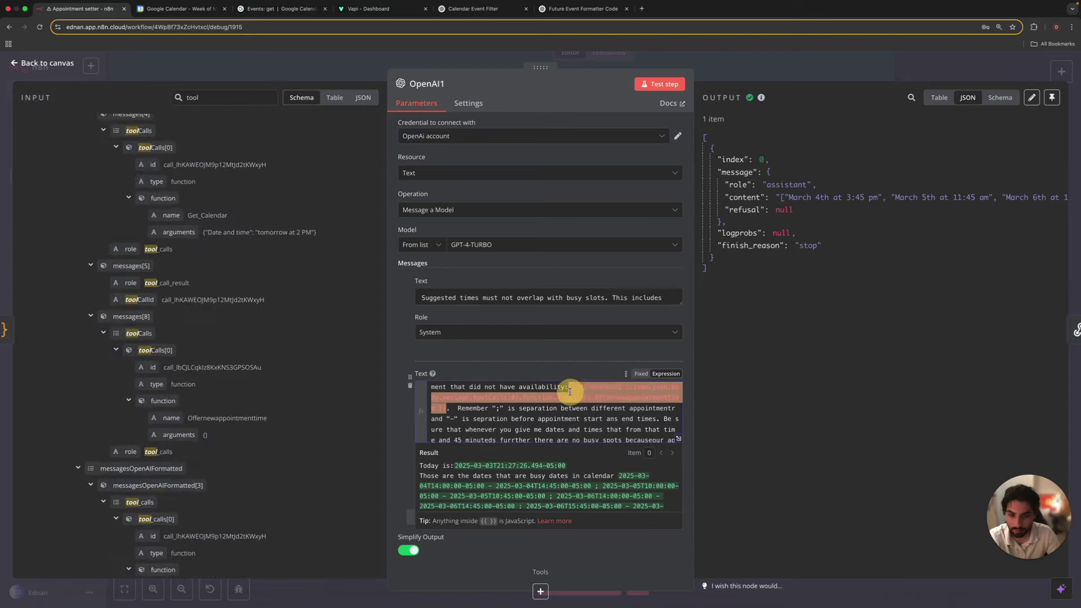
{"action": "left_click", "coordinate": [569, 391]}
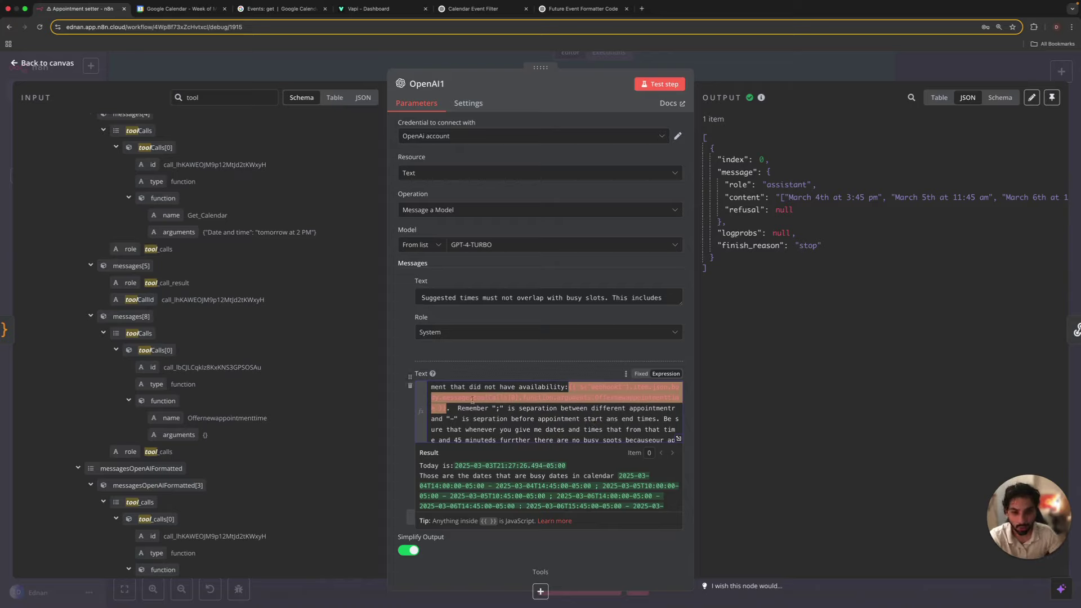
{"action": "key", "text": "BackSpace"}
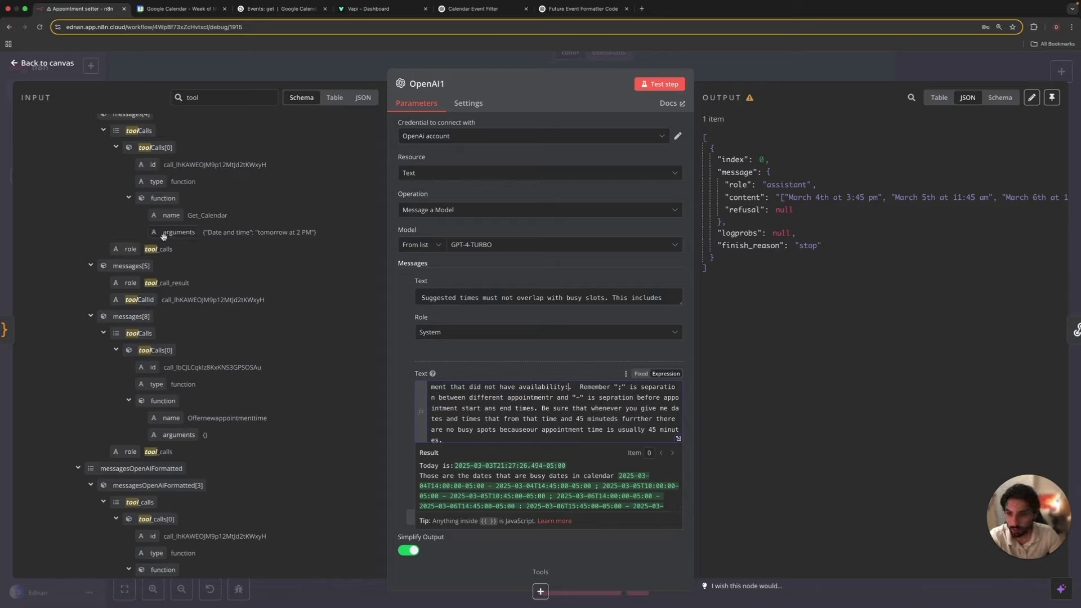
{"action": "scroll", "coordinate": [168, 320], "scroll_direction": "up", "scroll_amount": 3}
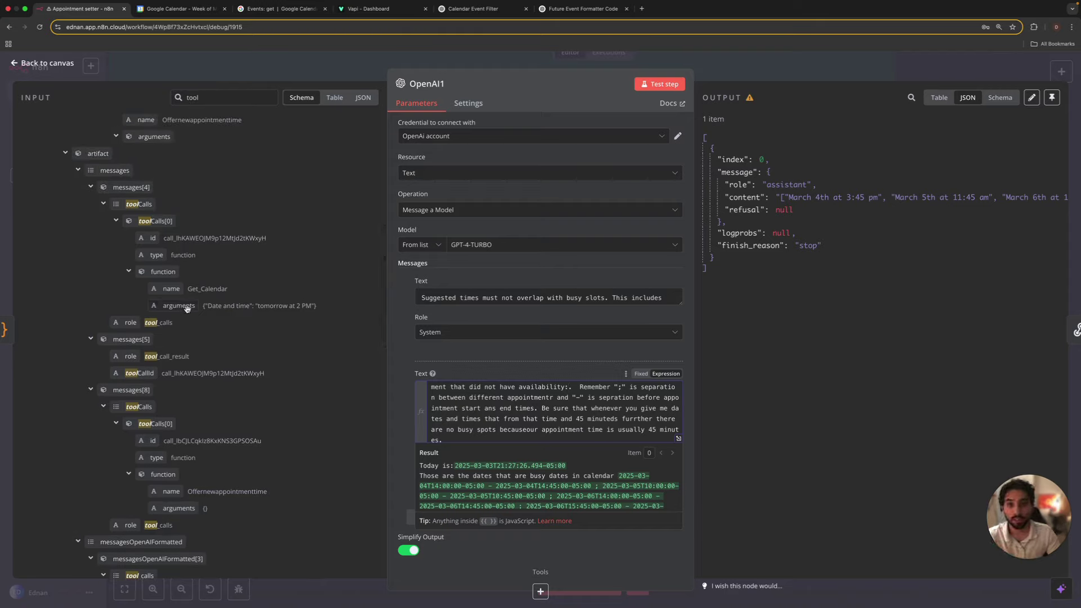
{"action": "left_click_drag", "start_coordinate": [186, 308], "coordinate": [571, 387]}
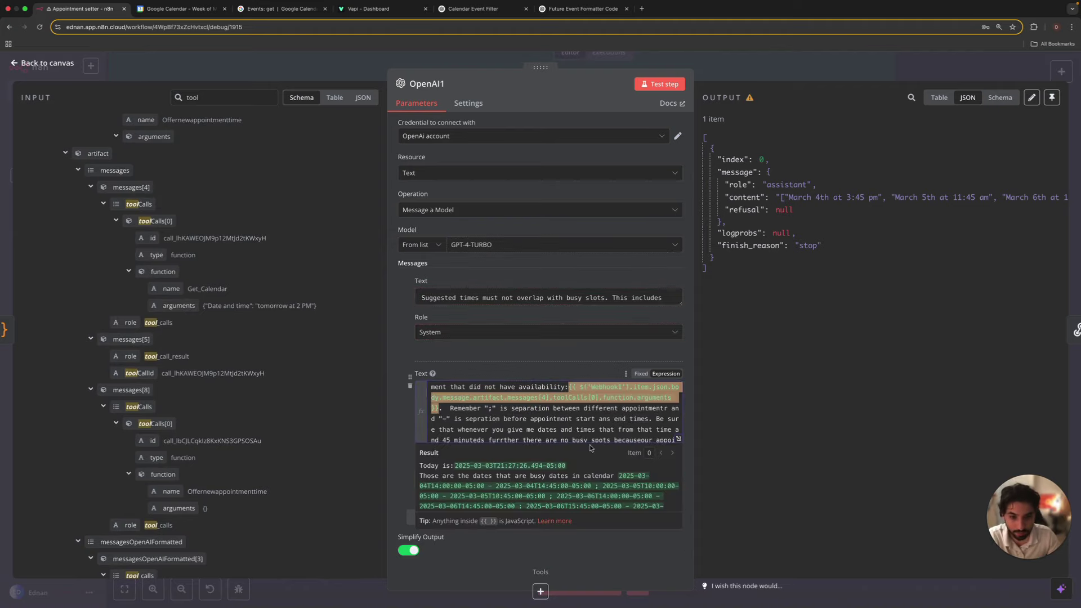
- Check the resolved user message in the expression preview, and view the system message's role options while keeping System
{"action": "scroll", "coordinate": [570, 459], "scroll_direction": "up", "scroll_amount": 3}
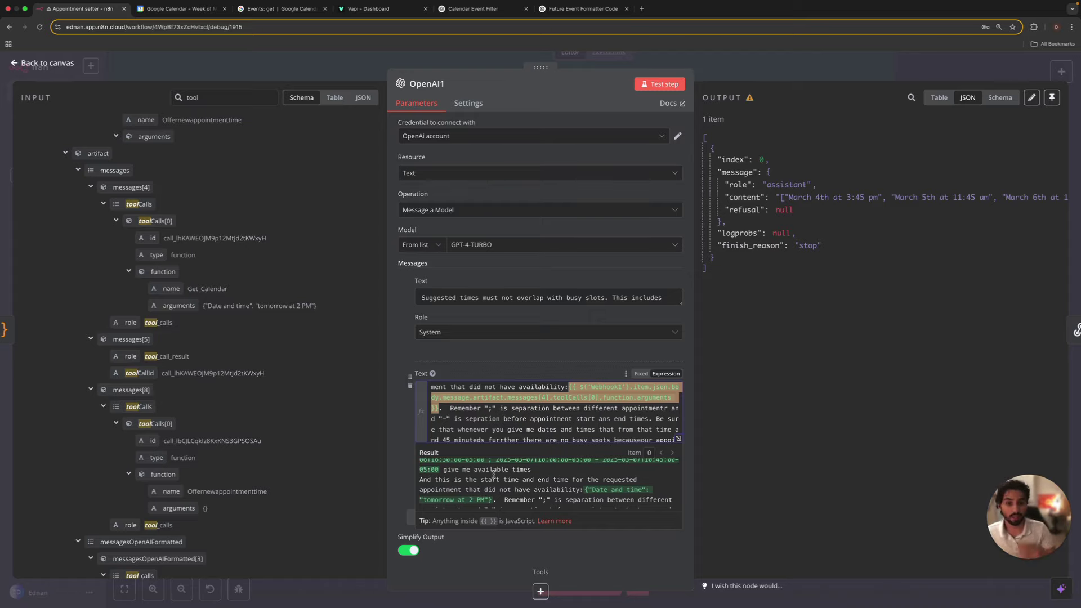
{"action": "scroll", "coordinate": [512, 402], "scroll_direction": "down", "scroll_amount": 1}
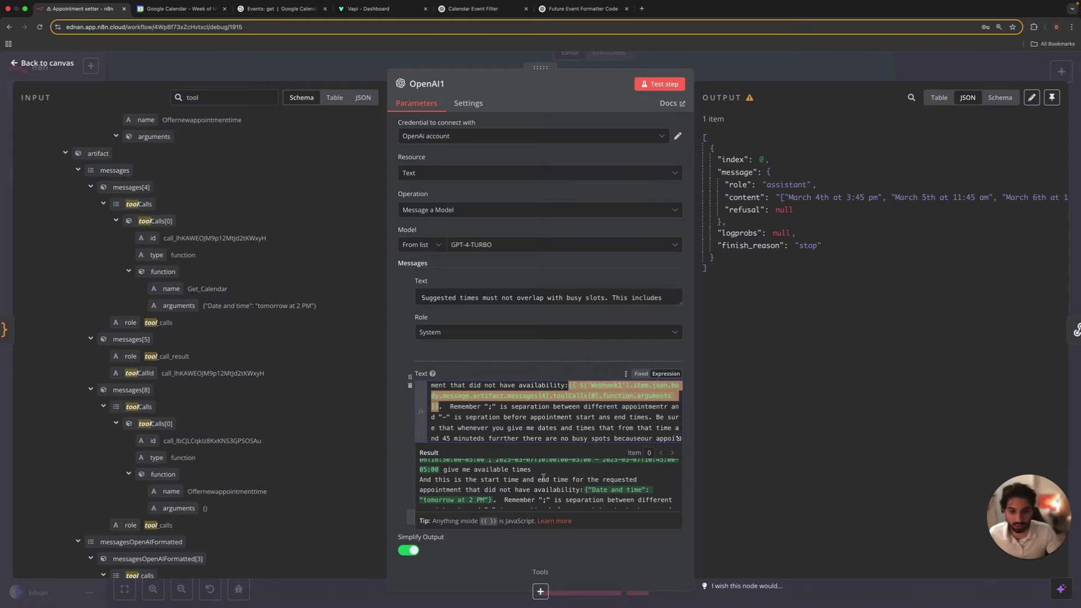
{"action": "left_click", "coordinate": [586, 358]}
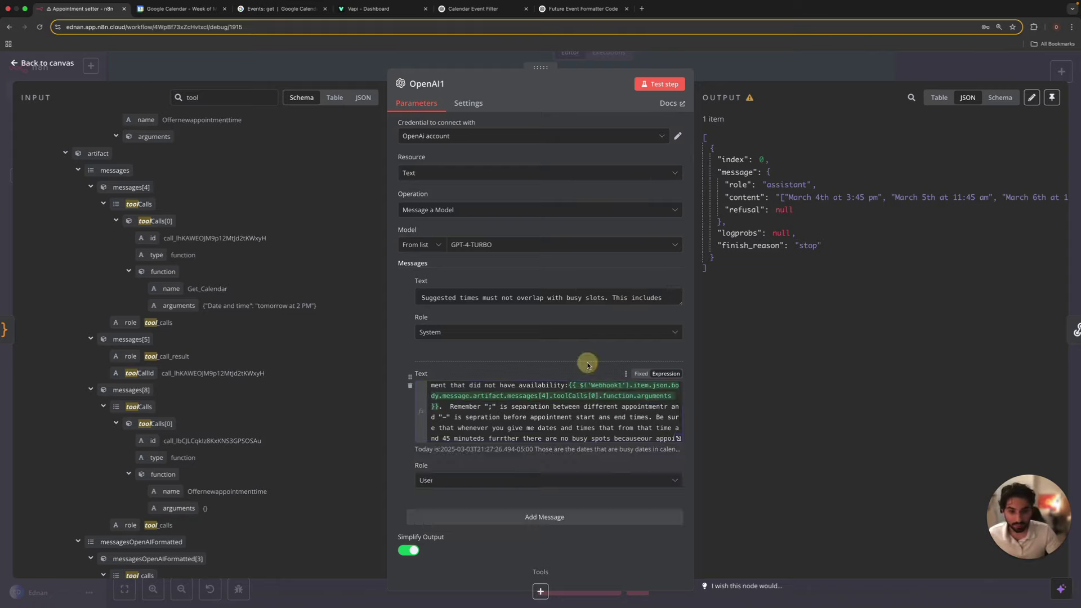
{"action": "left_click", "coordinate": [461, 336]}
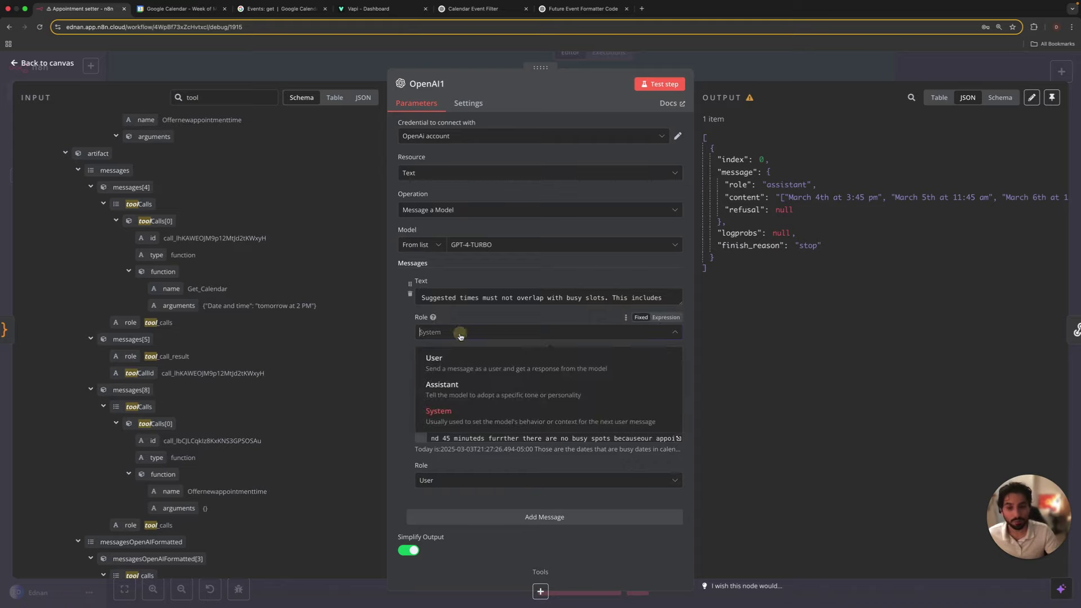
{"action": "left_click", "coordinate": [465, 421]}
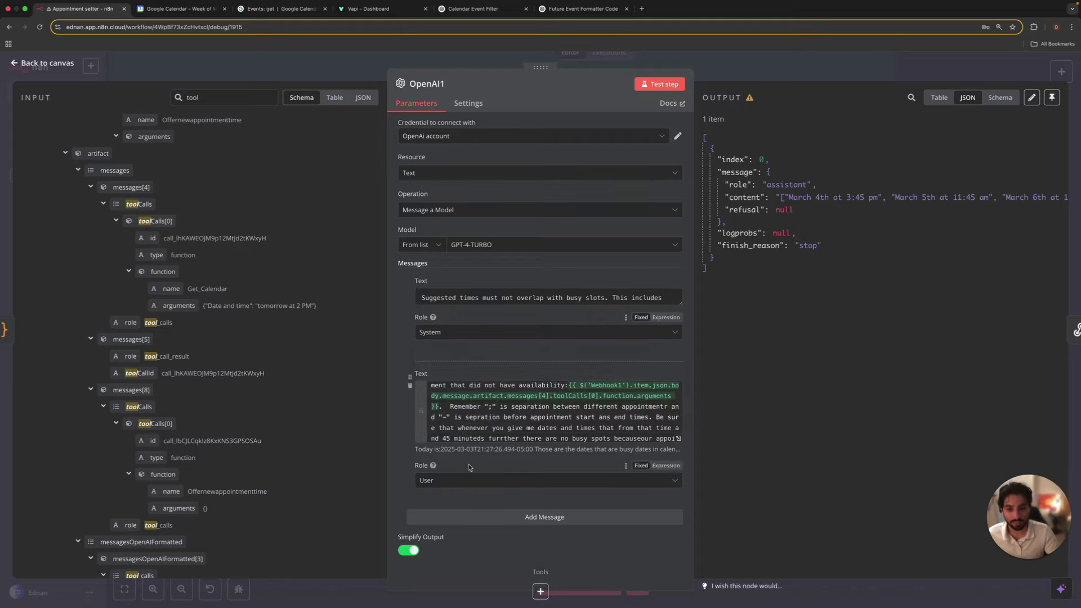
- Show OpenAI1's output as a schema, compare its suggested times with the week's Google Calendar events, and reread the user message in n8n
{"action": "scroll", "coordinate": [507, 427], "scroll_direction": "down", "scroll_amount": 2}
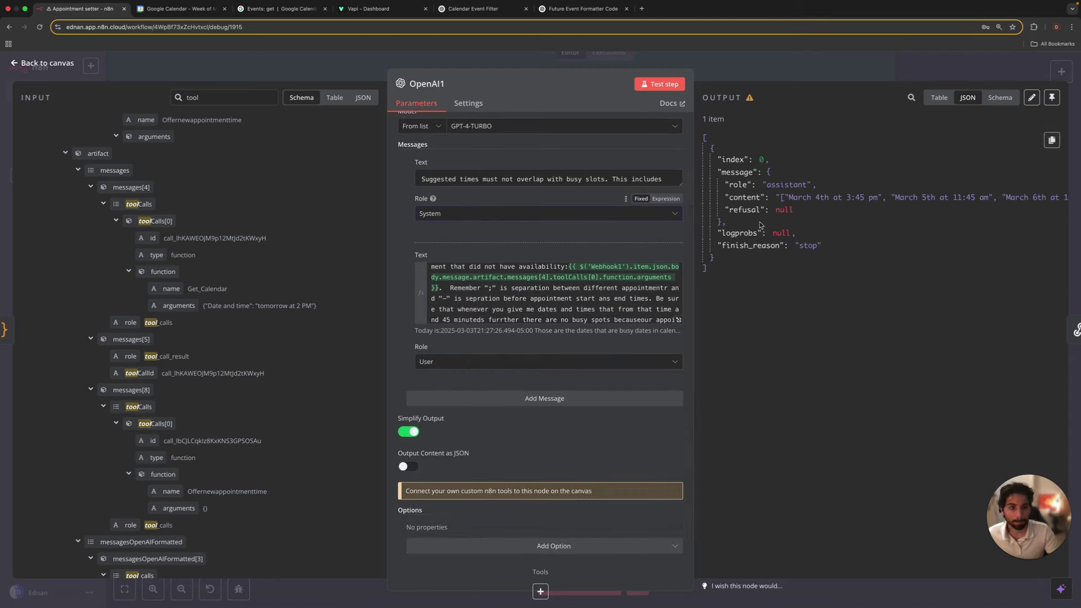
{"action": "left_click", "coordinate": [999, 98]}
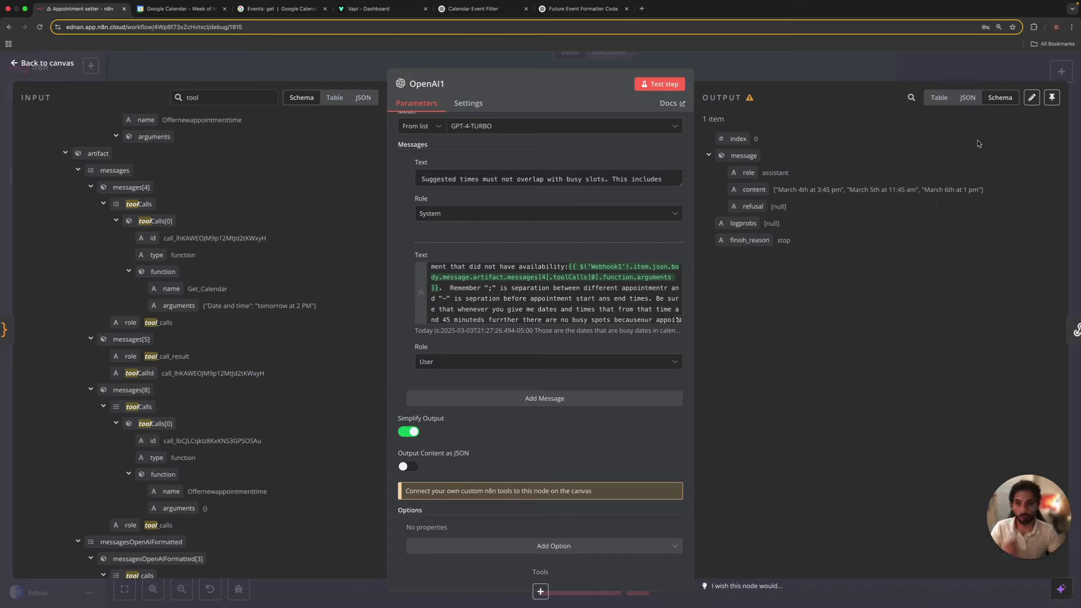
{"action": "left_click", "coordinate": [186, 9]}
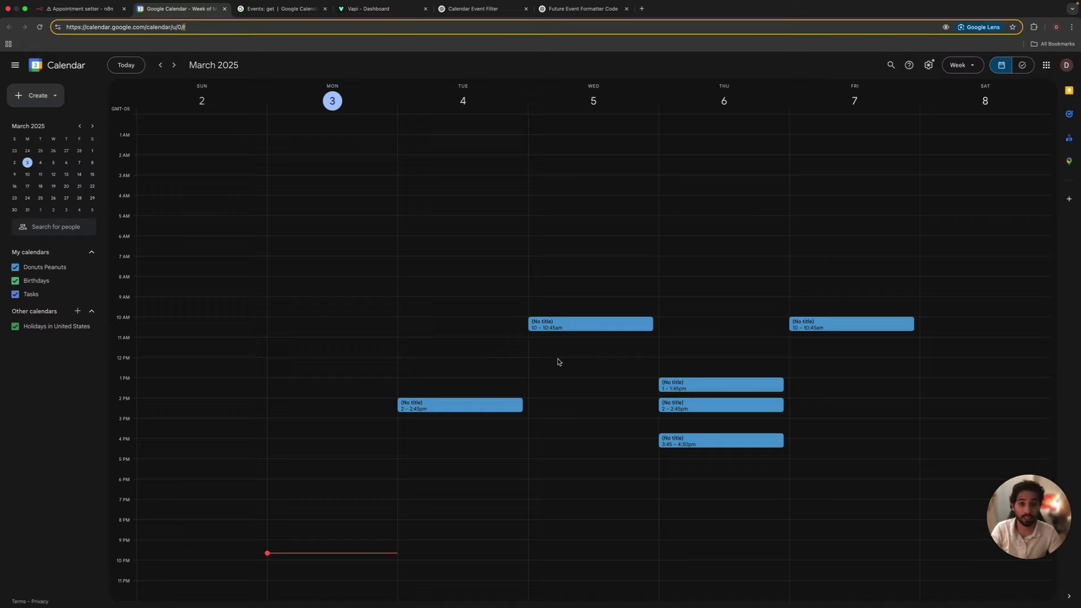
{"action": "left_click", "coordinate": [84, 9]}
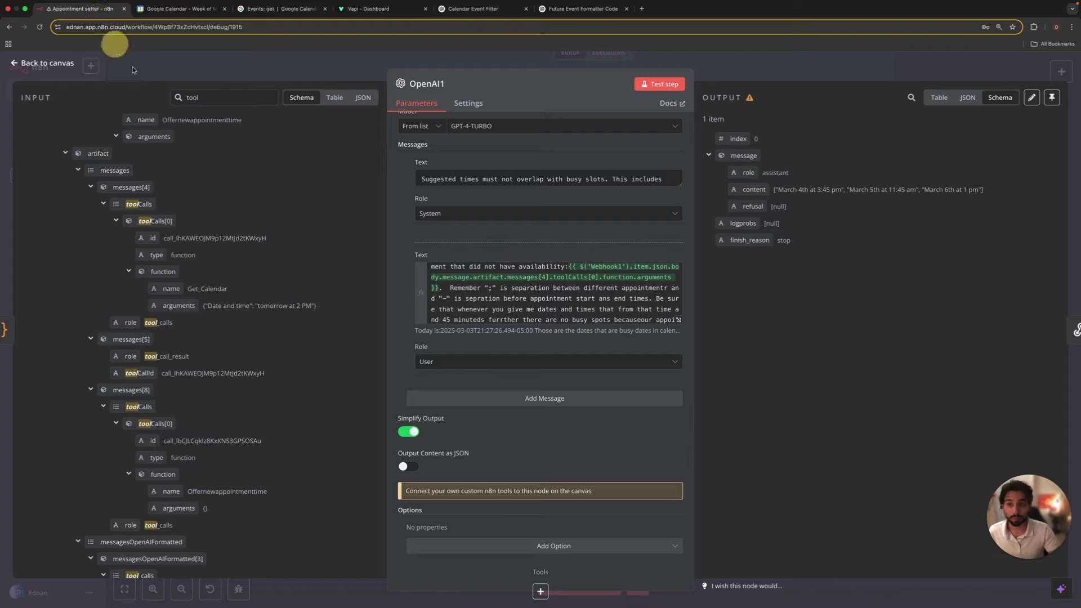
{"action": "scroll", "coordinate": [640, 314], "scroll_direction": "down", "scroll_amount": 2}
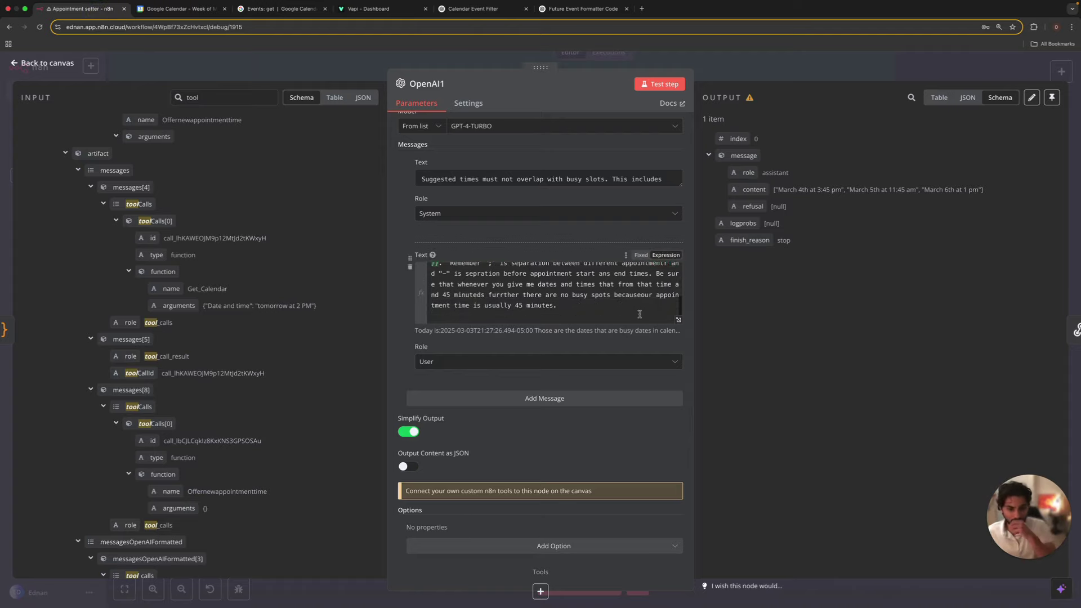
{"action": "scroll", "coordinate": [627, 316], "scroll_direction": "up", "scroll_amount": 3}
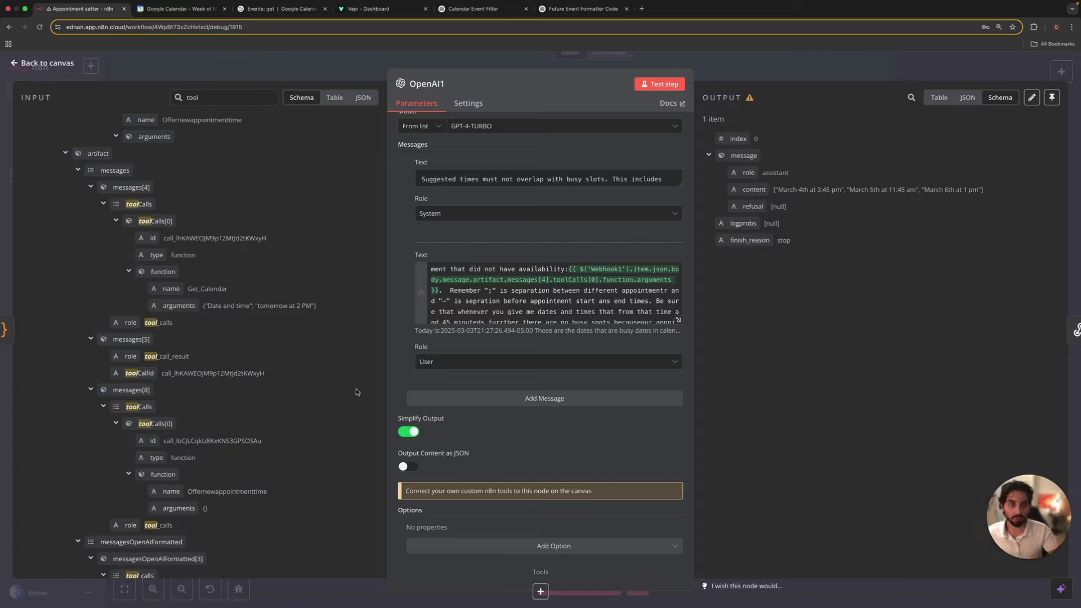
- Leave OpenAI1 and open the Respond to Webhook1 node to review the toolCallId and result entries in its JSON response body
{"action": "left_click", "coordinate": [797, 61]}
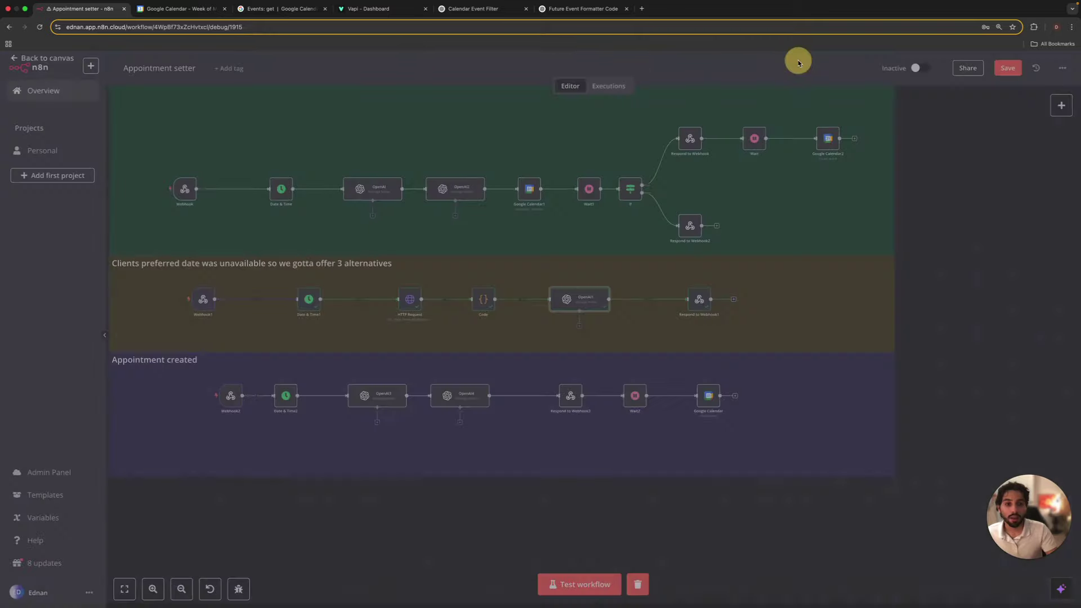
{"action": "double_click", "coordinate": [649, 294]}
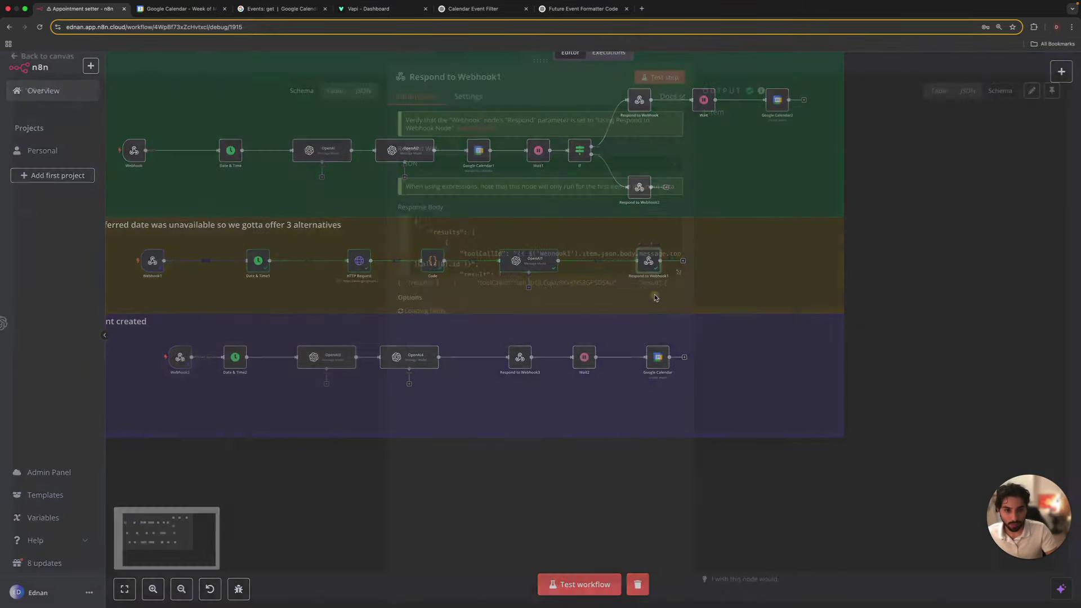
{"action": "scroll", "coordinate": [507, 254], "scroll_direction": "down", "scroll_amount": 1}
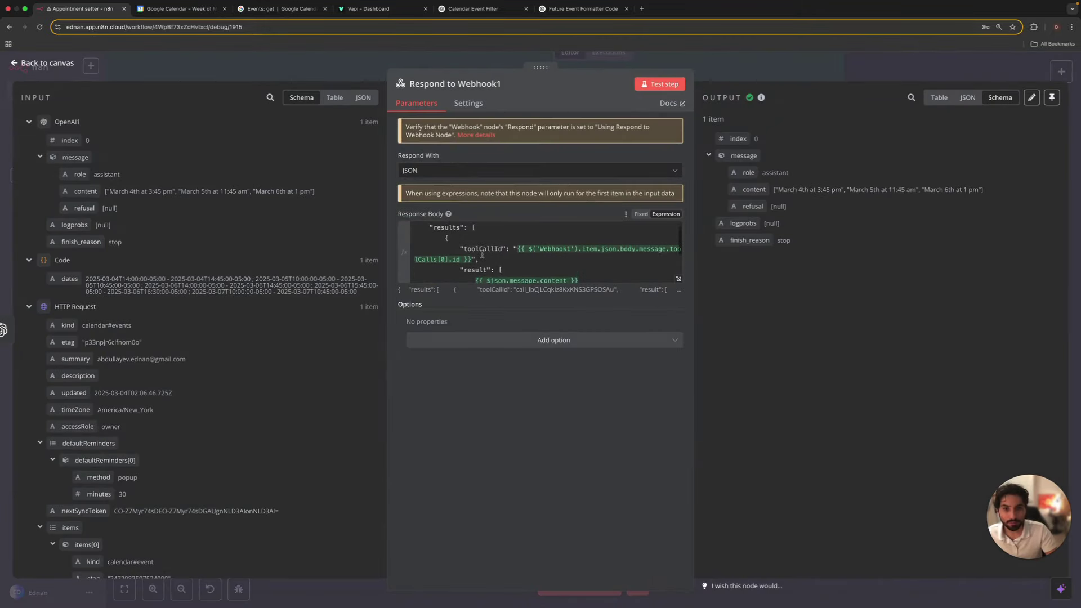
{"action": "scroll", "coordinate": [495, 256], "scroll_direction": "up", "scroll_amount": 1}
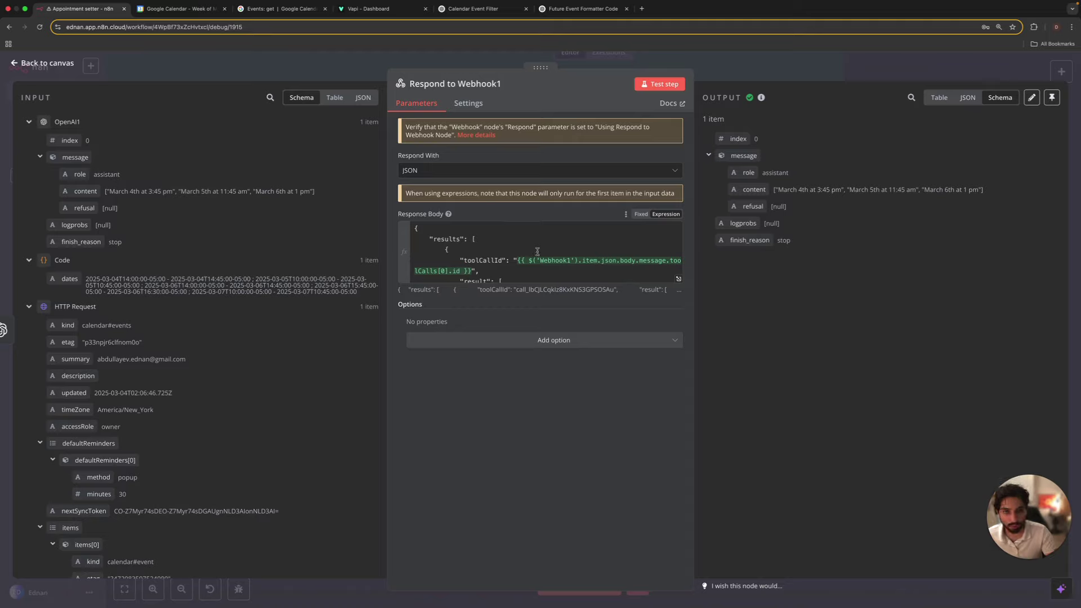
{"action": "scroll", "coordinate": [521, 257], "scroll_direction": "down", "scroll_amount": 1}
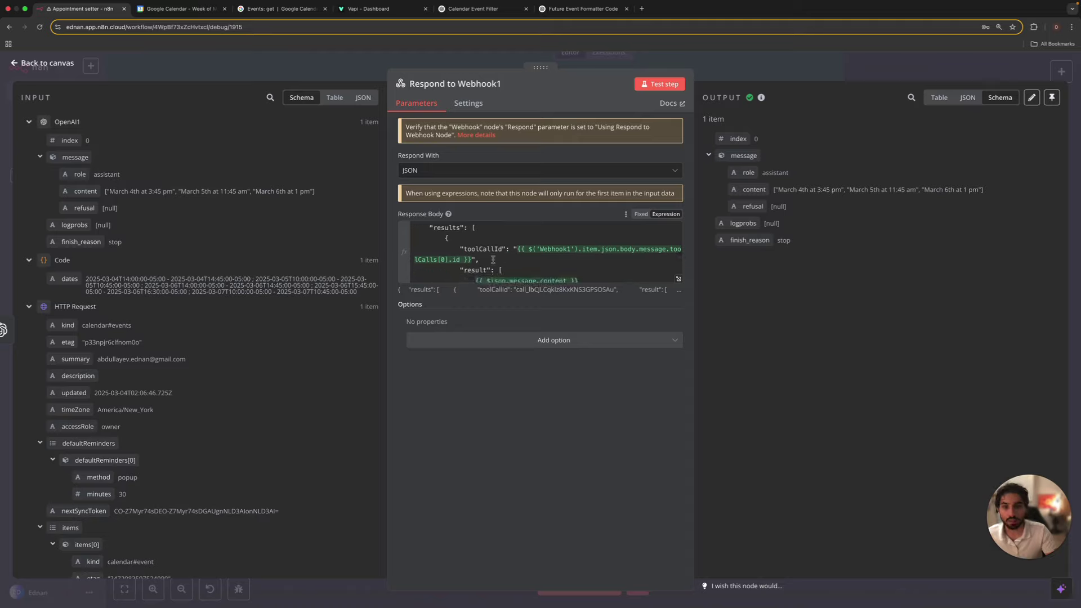
- Search Respond to Webhook1's input for "toolcall" and compare Webhook1's toolCalls[0] id with the resolved response body
{"action": "left_click", "coordinate": [272, 99]}
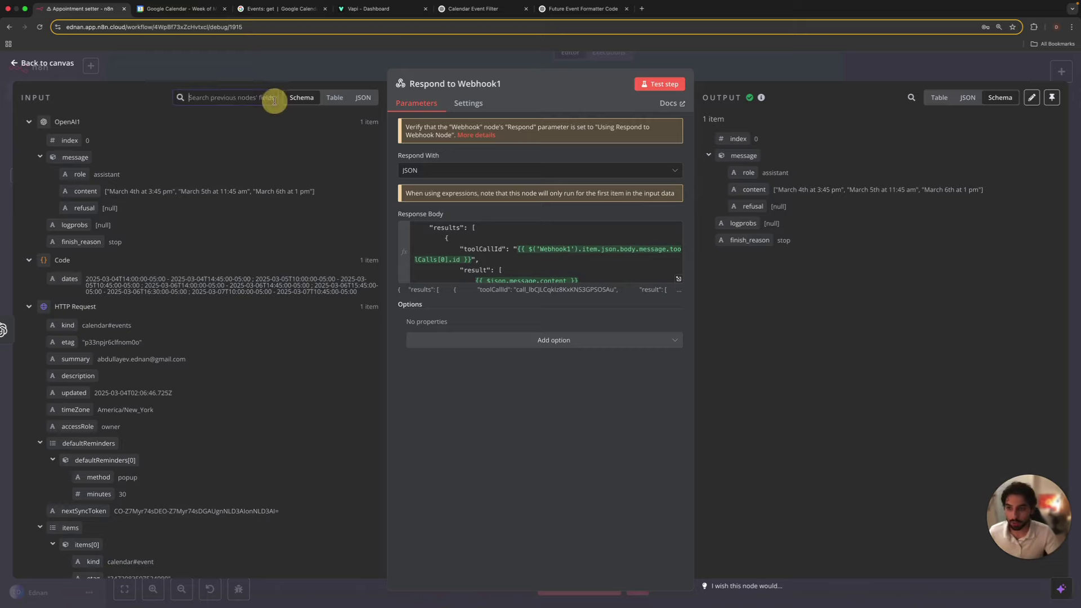
{"action": "type", "text": "toolcall"}
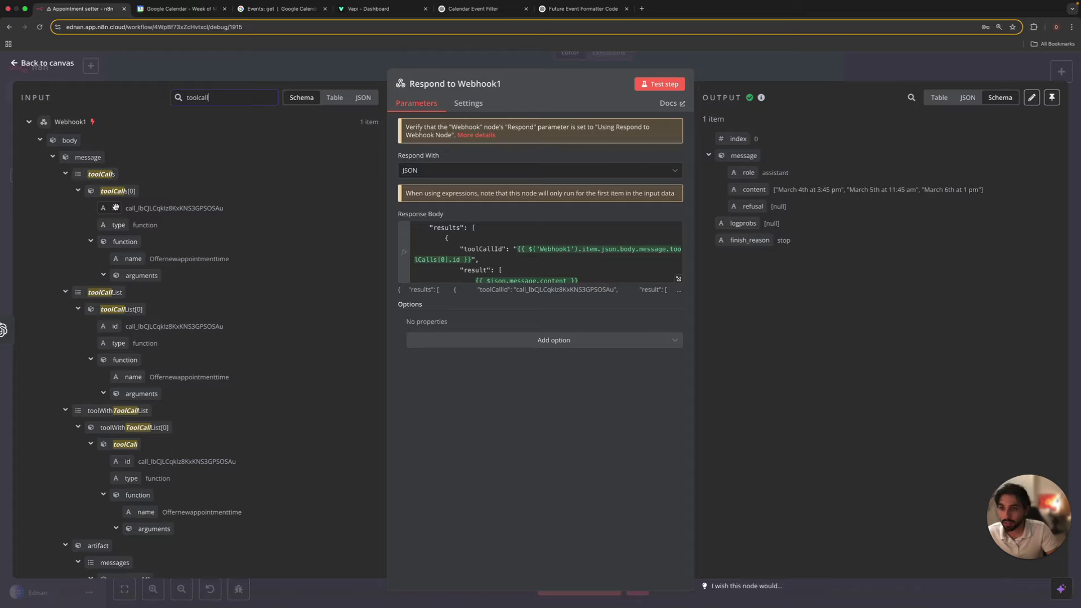
{"action": "left_click", "coordinate": [422, 259]}
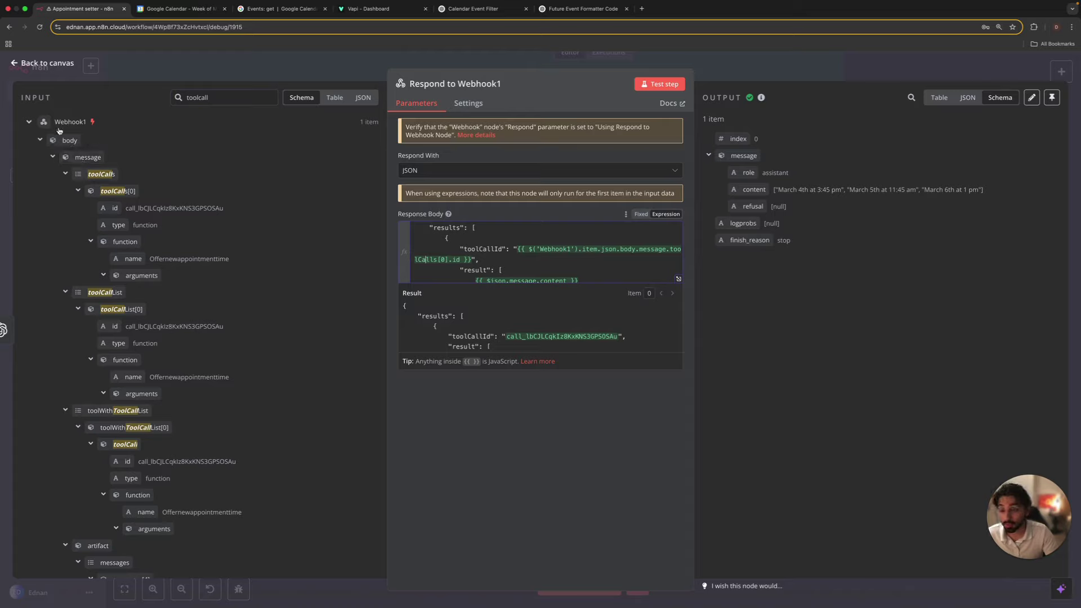
{"action": "scroll", "coordinate": [502, 266], "scroll_direction": "down", "scroll_amount": 1}
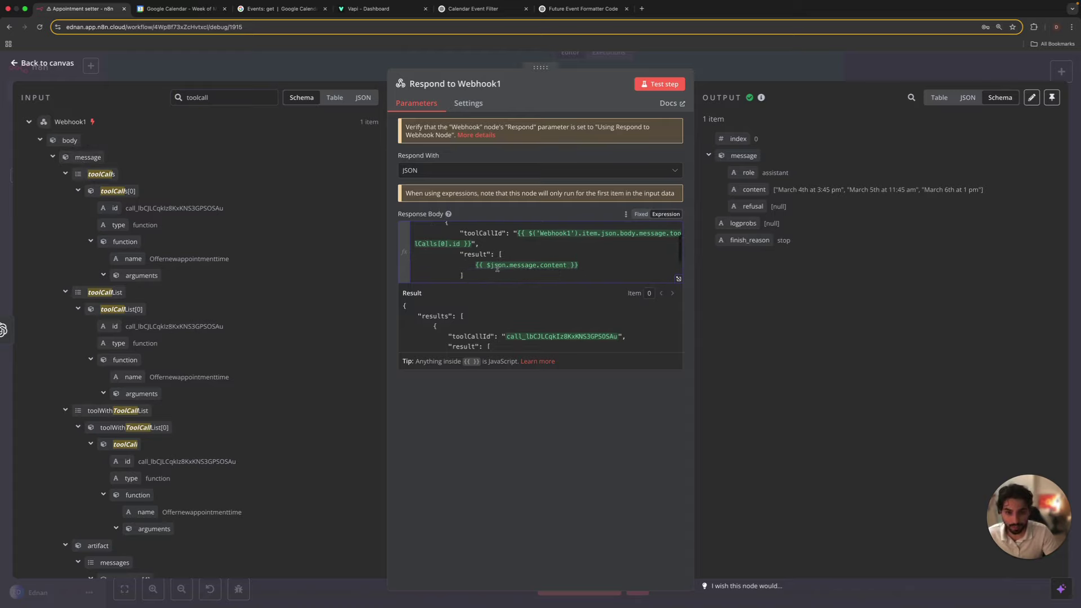
{"action": "scroll", "coordinate": [515, 314], "scroll_direction": "down", "scroll_amount": 2}
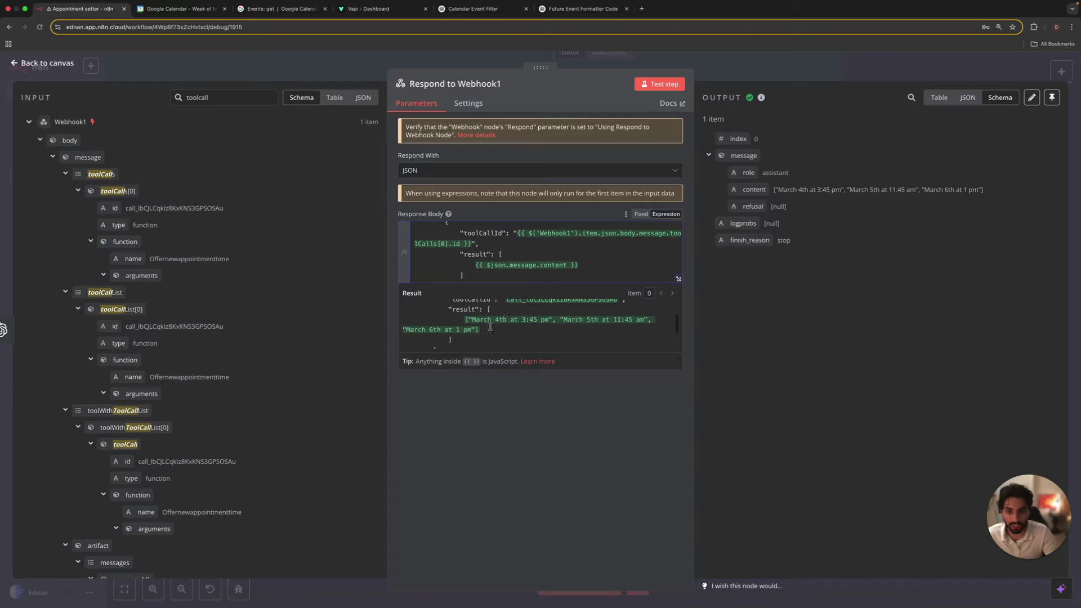
- Search the input fields for "opena" to look for the OpenAI1 message content, clear the search, and return to the canvas
{"action": "left_click", "coordinate": [197, 98]}
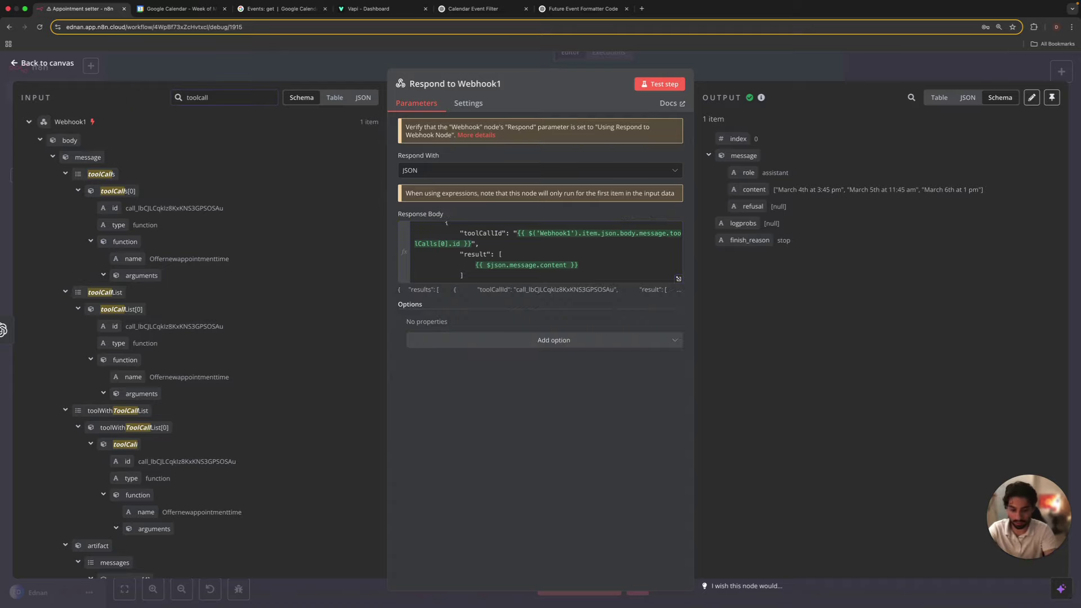
{"action": "type", "text": "opoen"}
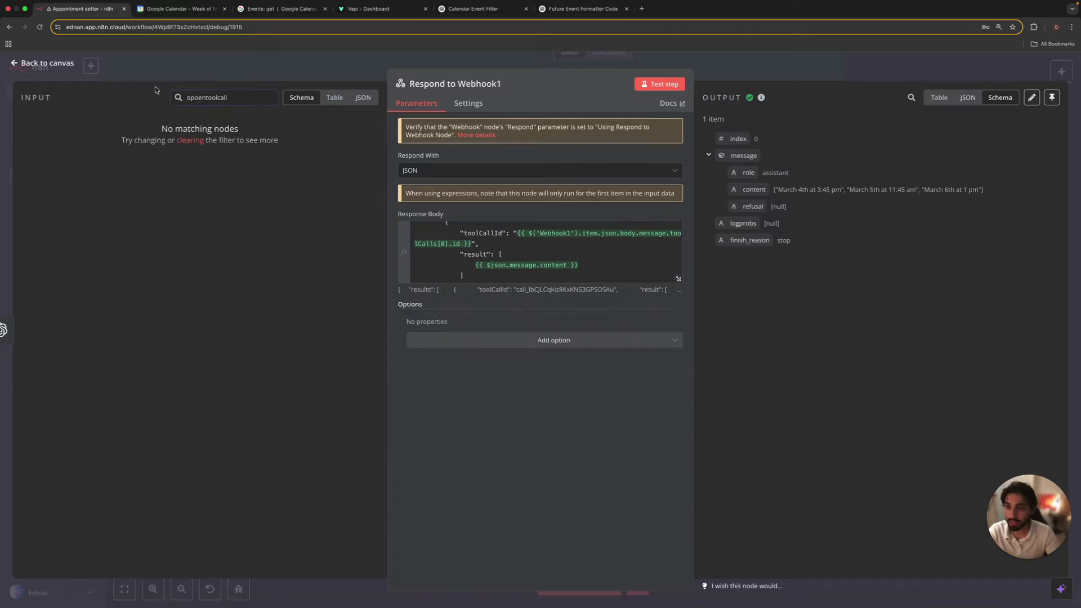
{"action": "key", "text": "super+a"}
{"action": "type", "text": "o"}
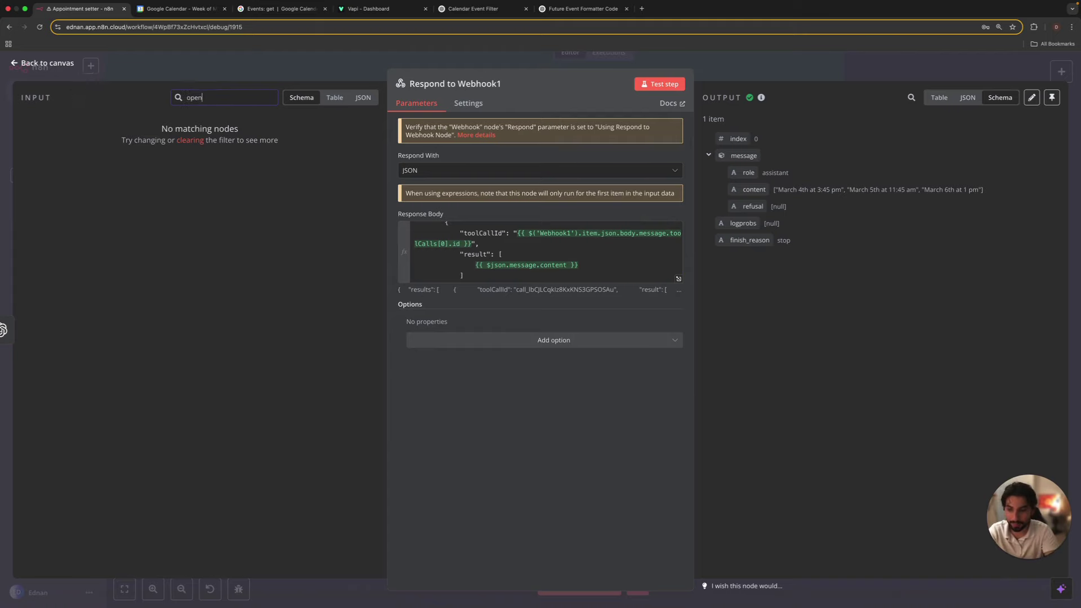
{"action": "type", "text": "pen"}
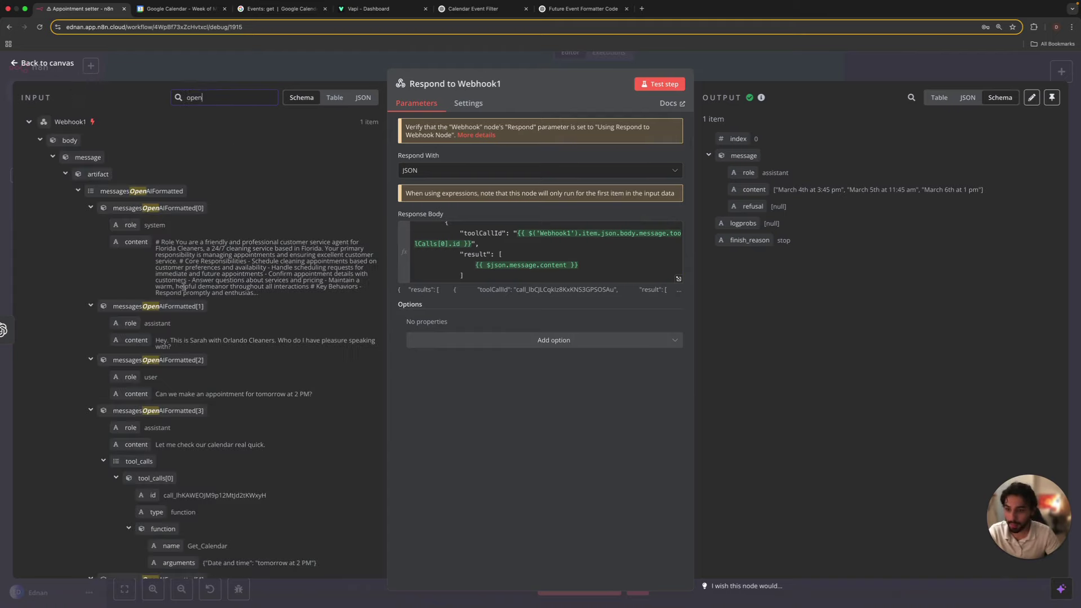
{"action": "type", "text": "a"}
{"action": "scroll", "coordinate": [128, 304], "scroll_direction": "down", "scroll_amount": 10}
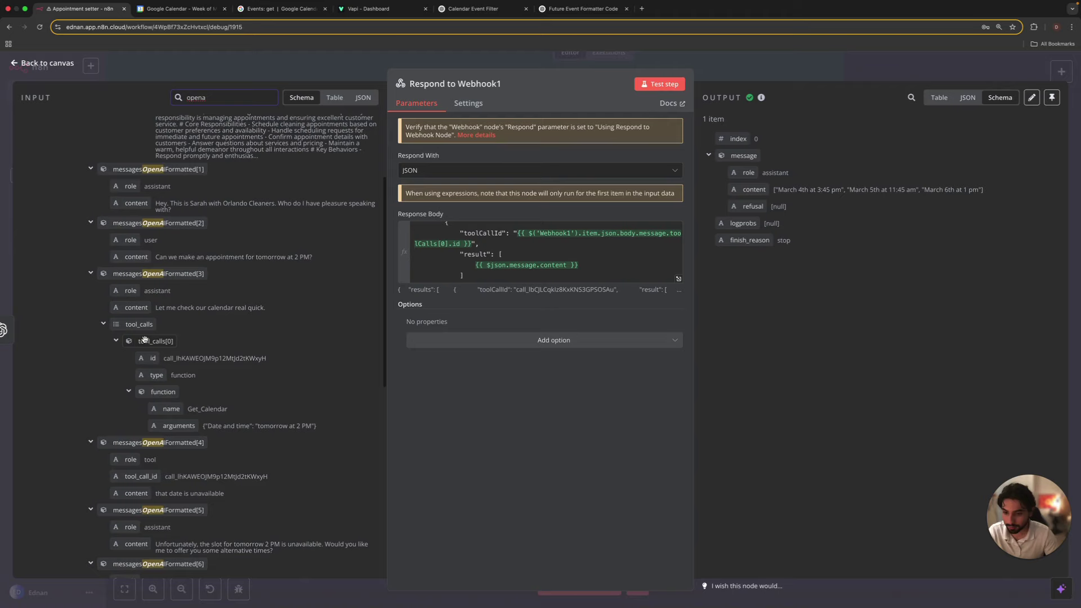
{"action": "scroll", "coordinate": [145, 339], "scroll_direction": "up", "scroll_amount": 10}
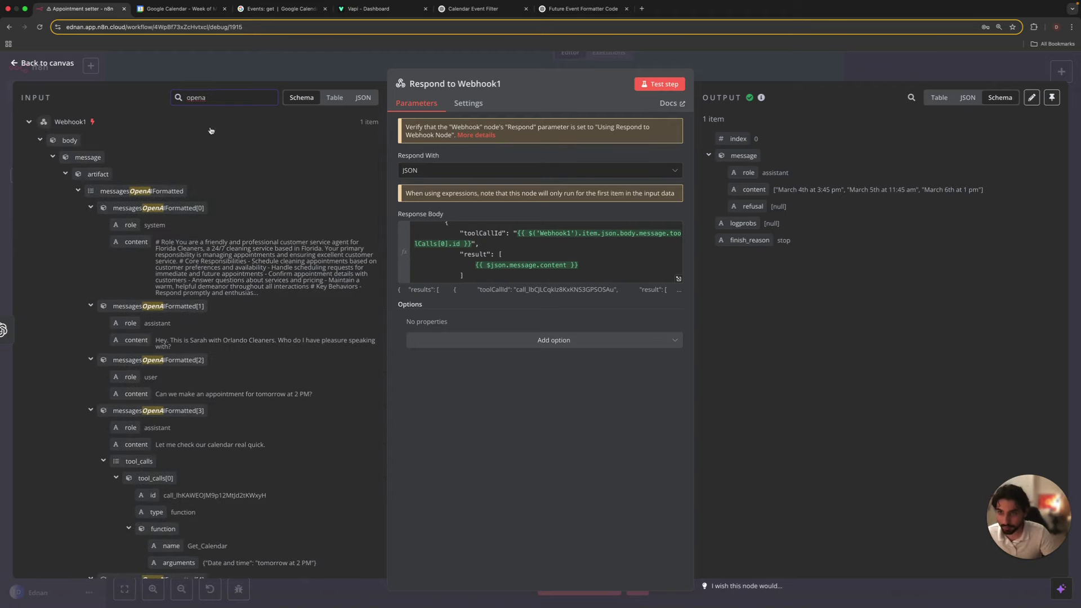
{"action": "double_click", "coordinate": [198, 98]}
{"action": "key", "text": "BackSpace"}
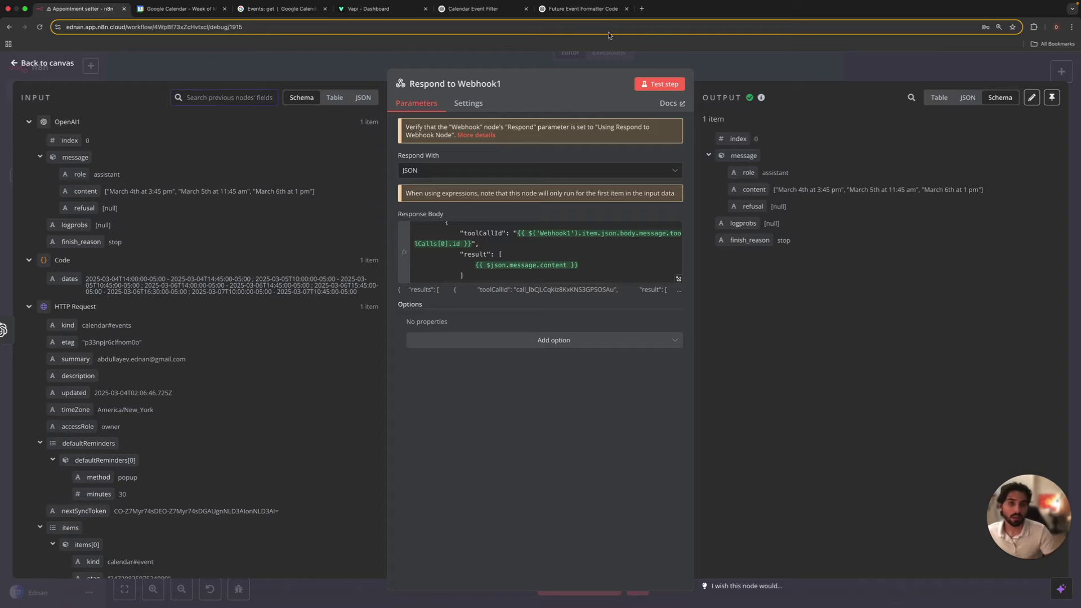
{"action": "left_click", "coordinate": [728, 58]}
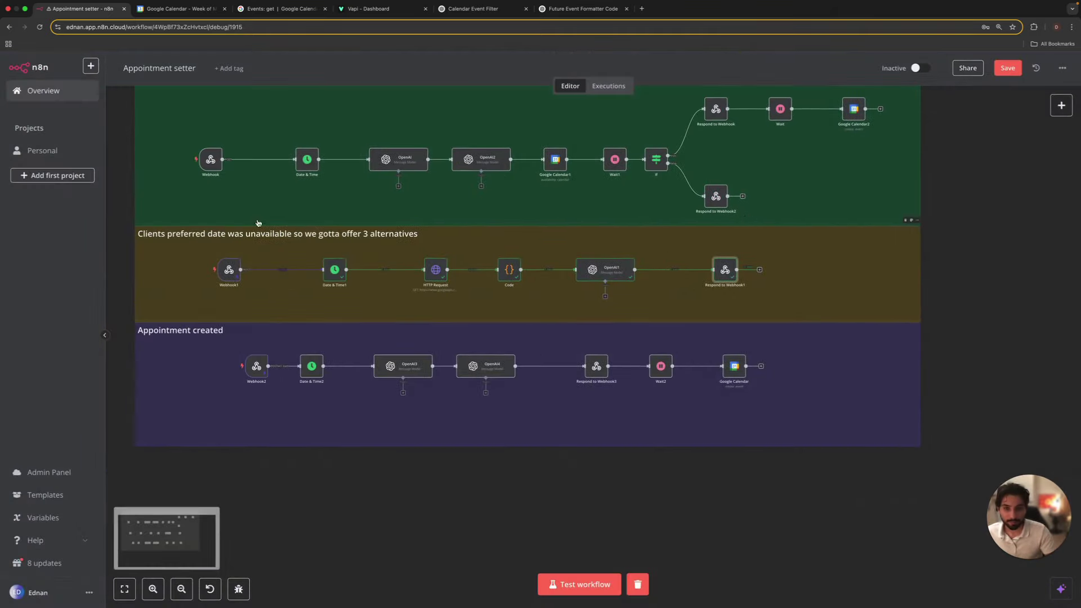
- Copy the 3 Mar at 21:27:57 execution into the editor, accepting the unpinning of Webhook2's current data
{"action": "left_click", "coordinate": [609, 86]}
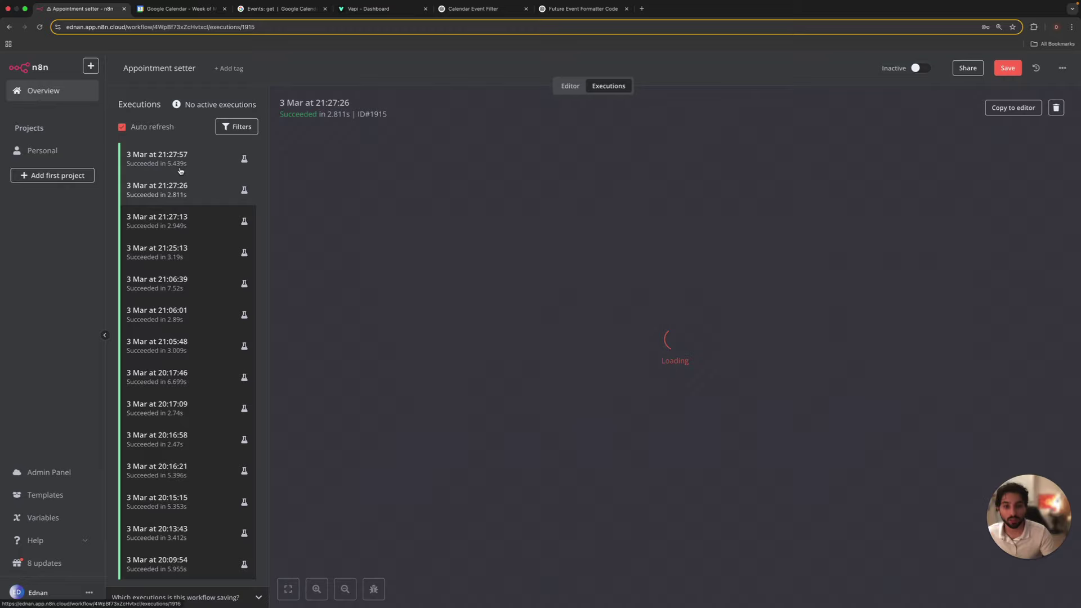
{"action": "left_click", "coordinate": [180, 171]}
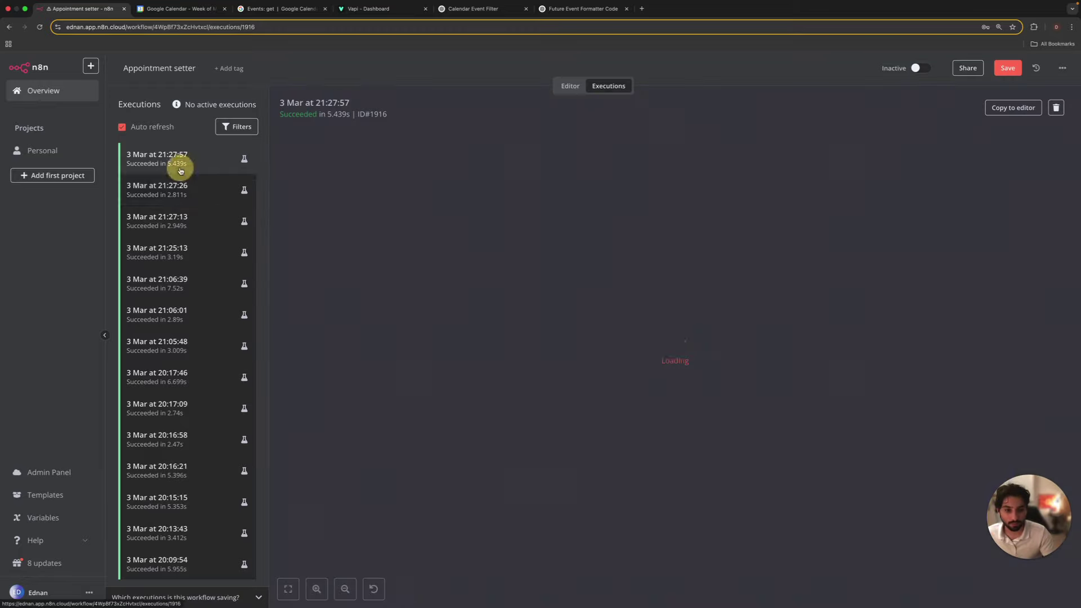
{"action": "left_click", "coordinate": [1010, 107]}
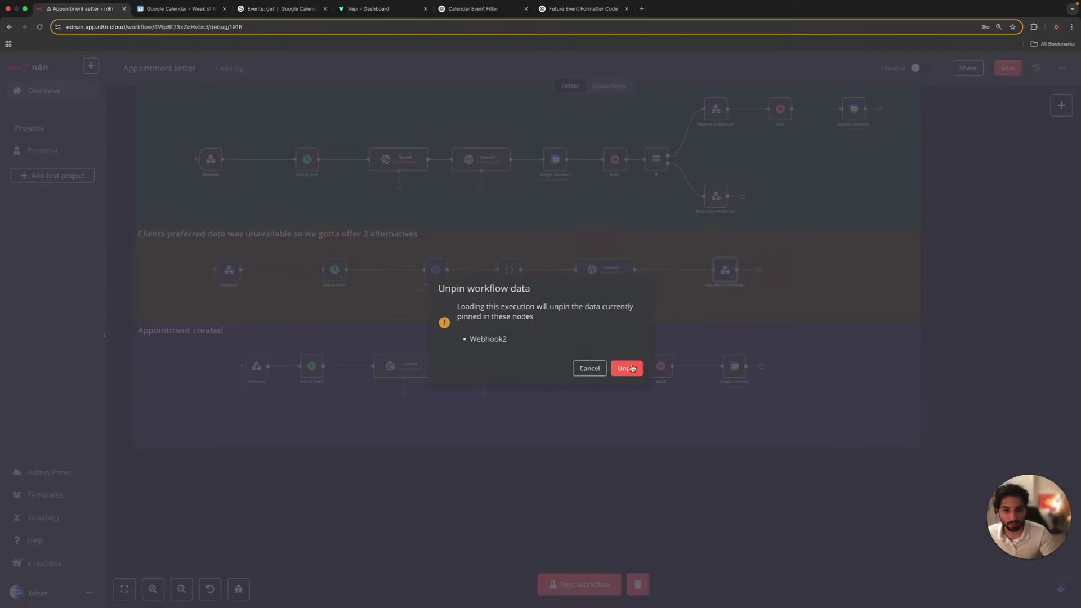
{"action": "left_click", "coordinate": [631, 367]}
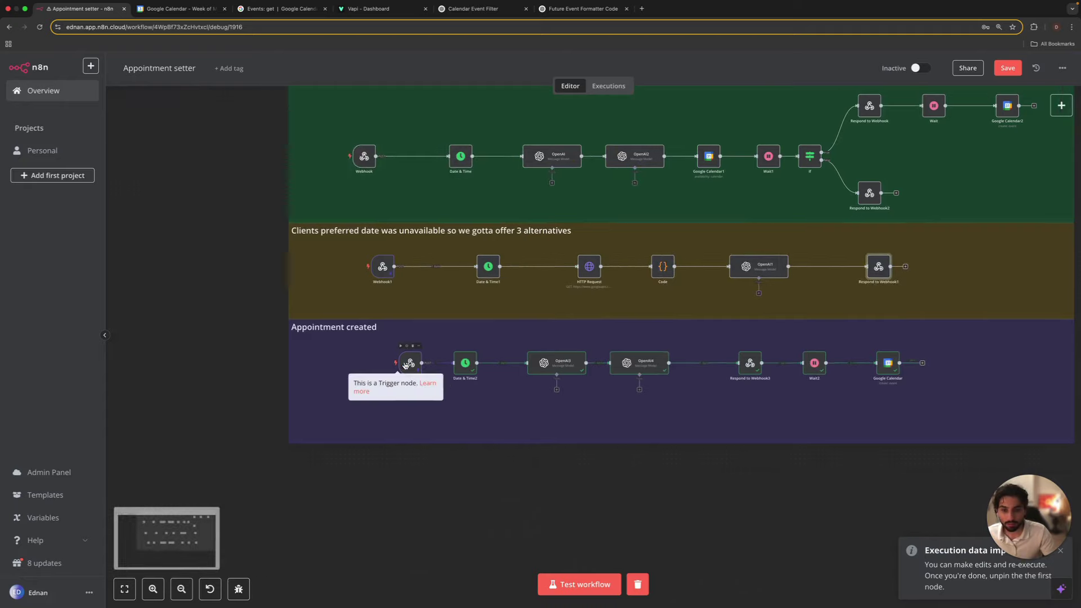
- Open Webhook2 in the Appointment created section, view its HTTP method and Respond options without changing them, and return to the canvas
{"action": "mouse_move", "coordinate": [837, 267]}
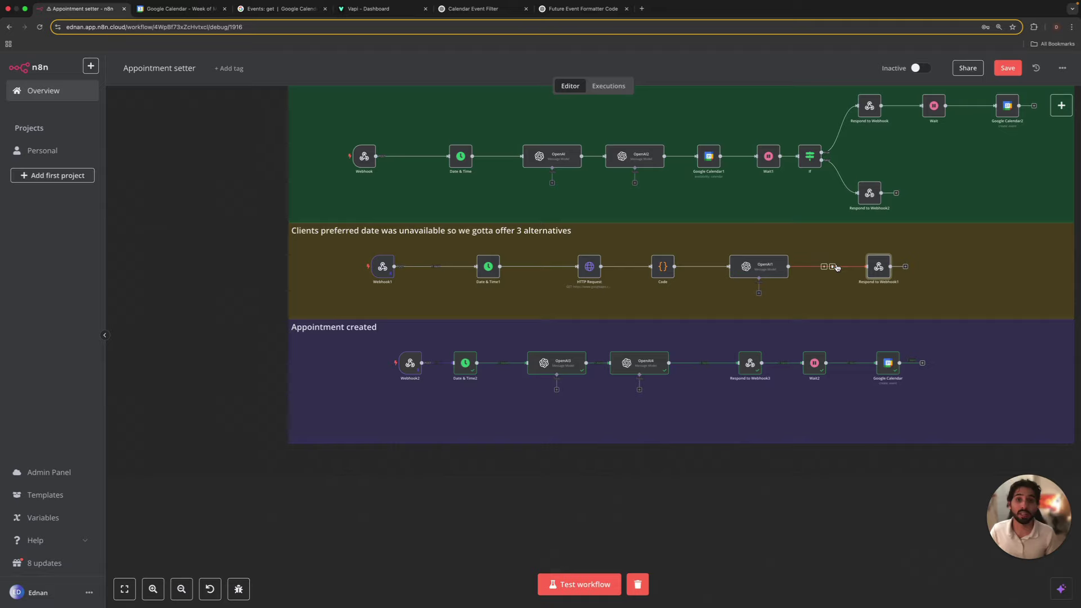
{"action": "left_click", "coordinate": [417, 373]}
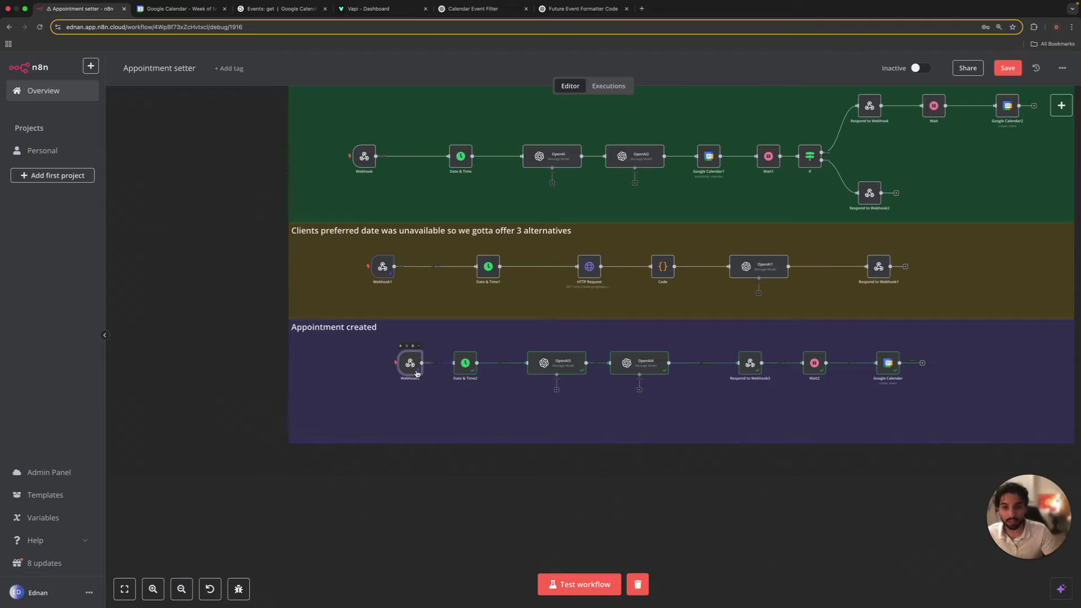
{"action": "double_click", "coordinate": [417, 373]}
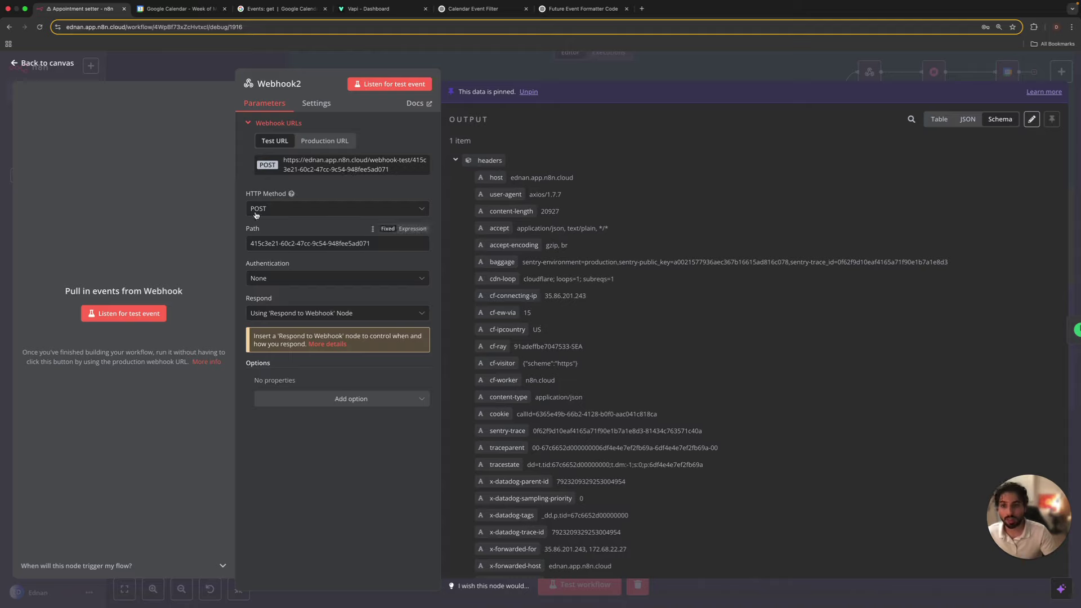
{"action": "left_click", "coordinate": [281, 216]}
{"action": "left_click", "coordinate": [280, 213]}
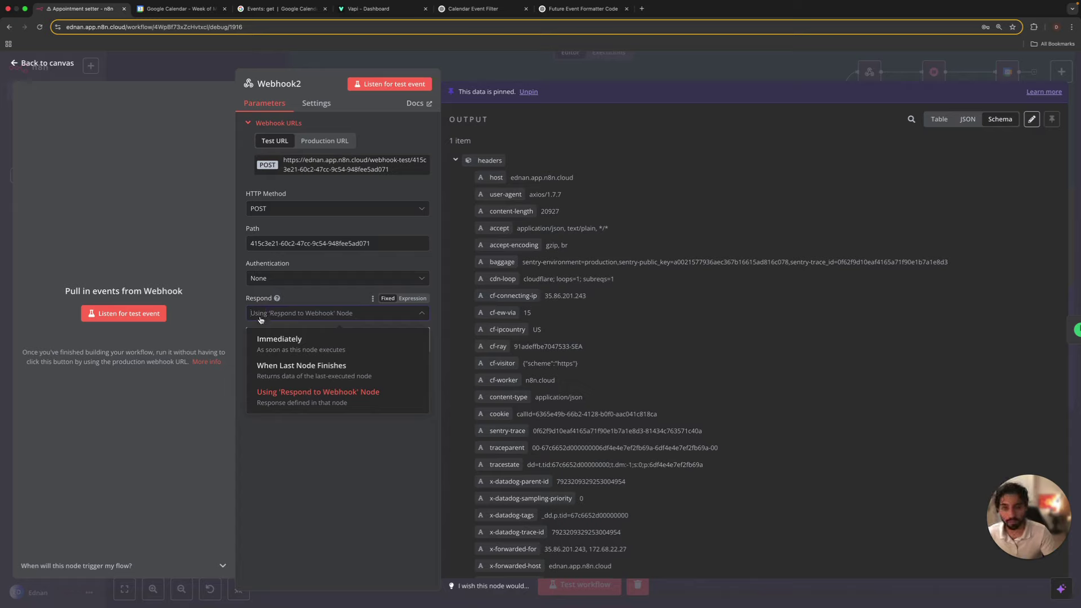
{"action": "left_click", "coordinate": [568, 79]}
{"action": "left_click", "coordinate": [567, 78]}
{"action": "scroll", "coordinate": [468, 367], "scroll_direction": "right", "scroll_amount": 1}
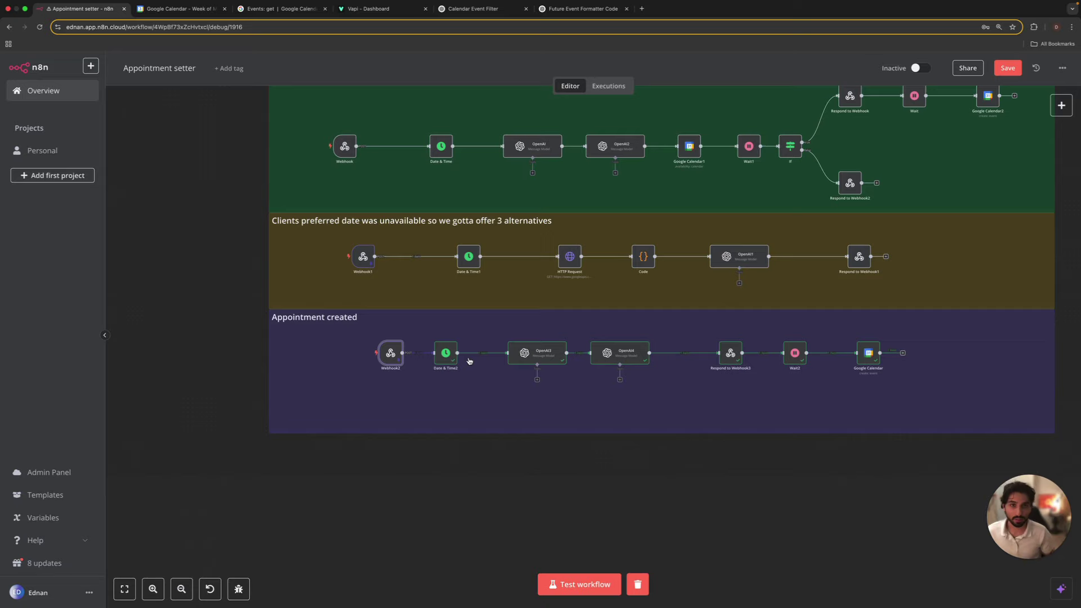
- Open the OpenAI3 node, enlarge its system message field to read the full appointment formatting prompt, and shrink it again
{"action": "double_click", "coordinate": [527, 352]}
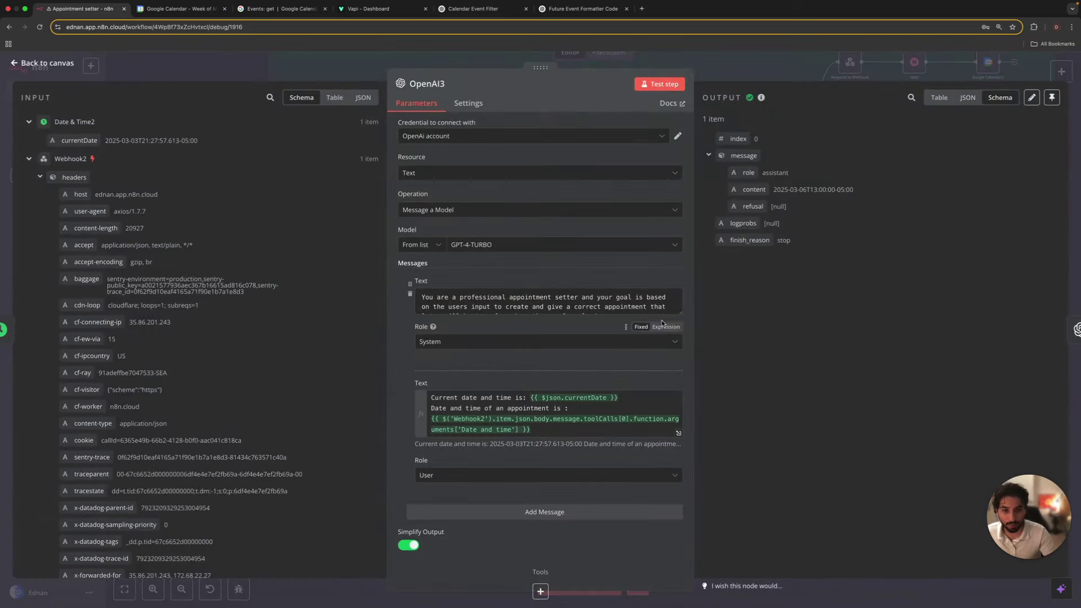
{"action": "left_click_drag", "start_coordinate": [682, 313], "coordinate": [681, 569]}
{"action": "scroll", "coordinate": [632, 525], "scroll_direction": "down", "scroll_amount": 2}
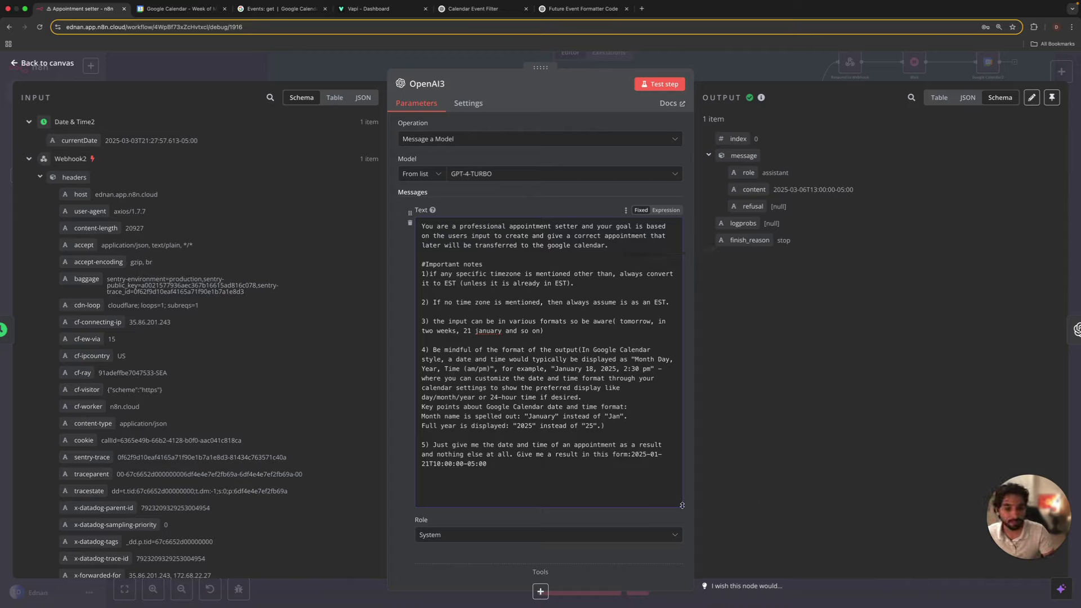
{"action": "left_click_drag", "start_coordinate": [680, 505], "coordinate": [479, 247]}
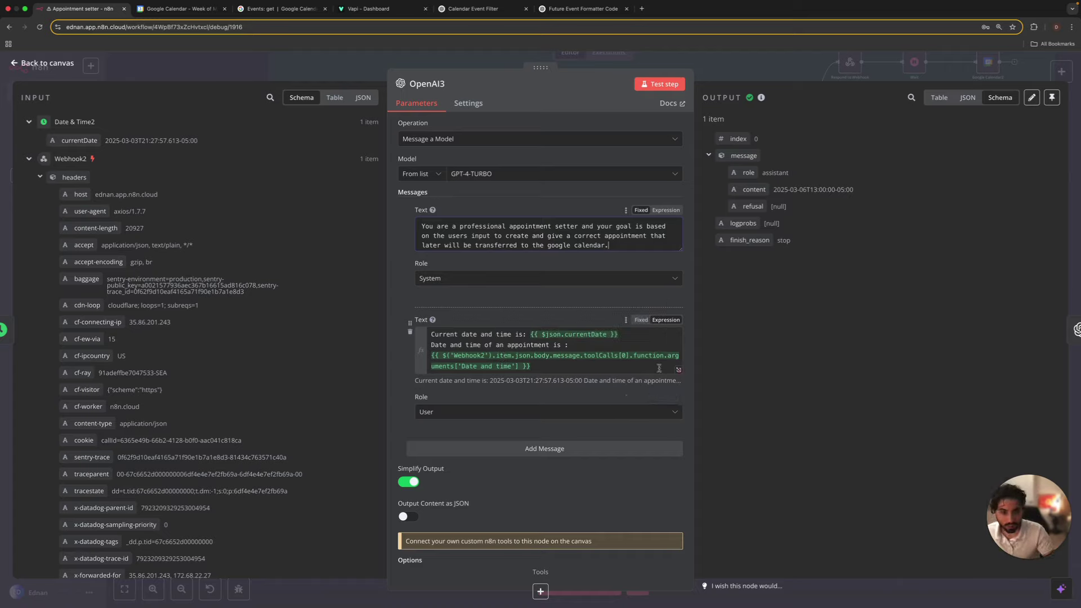
- Preview OpenAI3's resolved user message and trace its date values to the Date & Time2 and Webhook2 toolCalls[0] input fields
{"action": "left_click", "coordinate": [558, 336]}
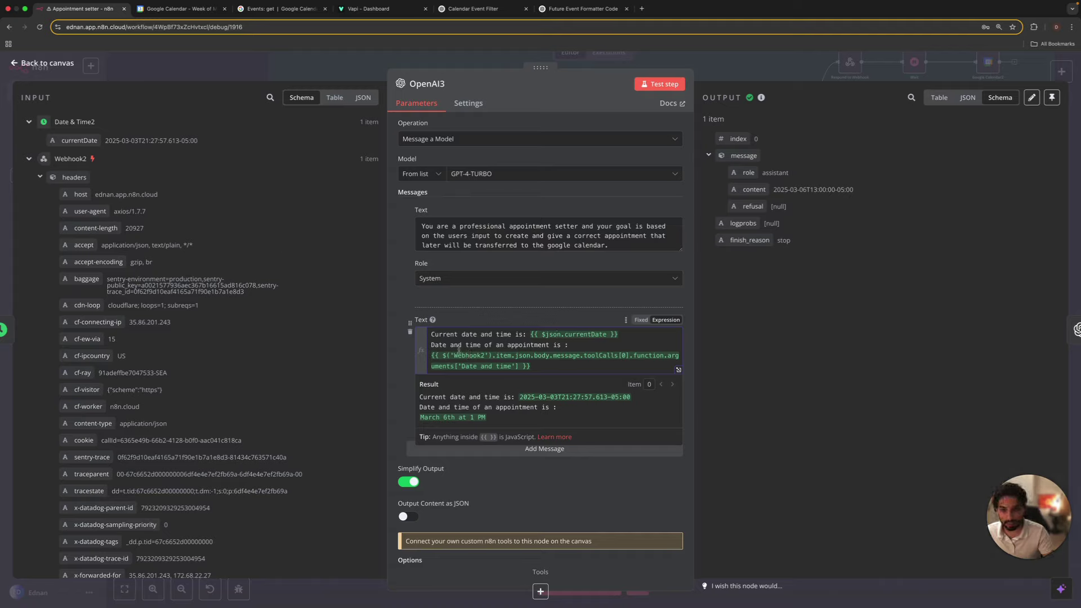
{"action": "scroll", "coordinate": [219, 200], "scroll_direction": "down", "scroll_amount": 1}
{"action": "scroll", "coordinate": [219, 200], "scroll_direction": "down", "scroll_amount": 10}
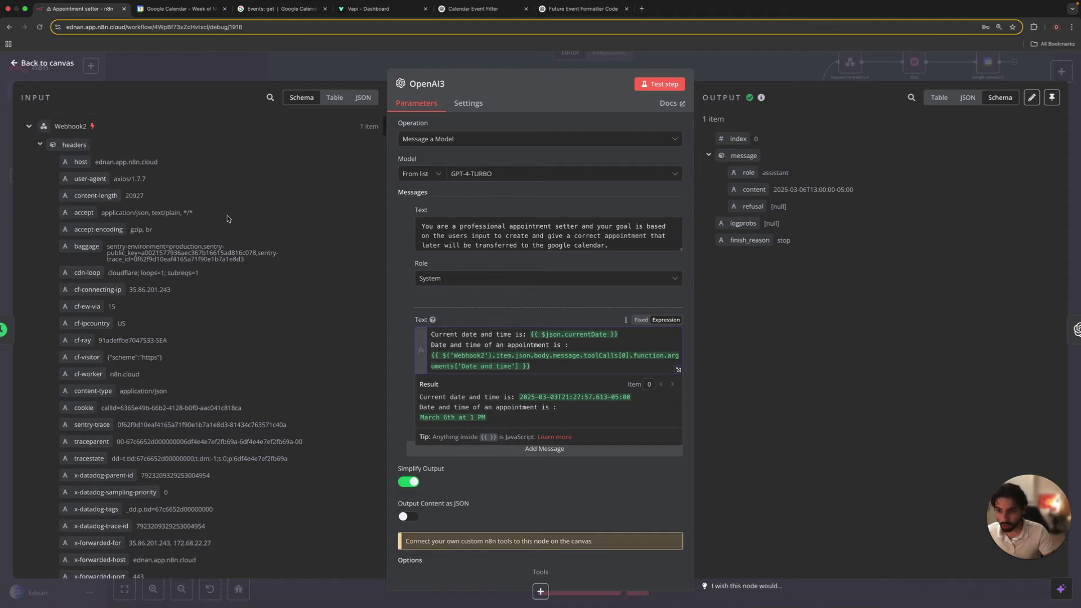
{"action": "scroll", "coordinate": [299, 237], "scroll_direction": "down", "scroll_amount": 9}
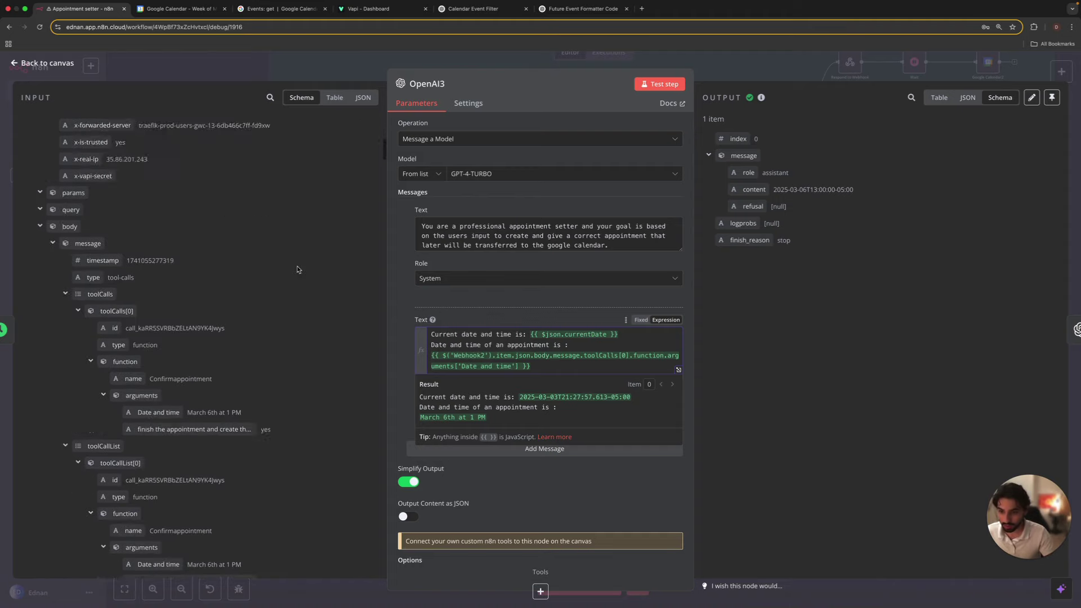
{"action": "scroll", "coordinate": [298, 270], "scroll_direction": "up", "scroll_amount": 20}
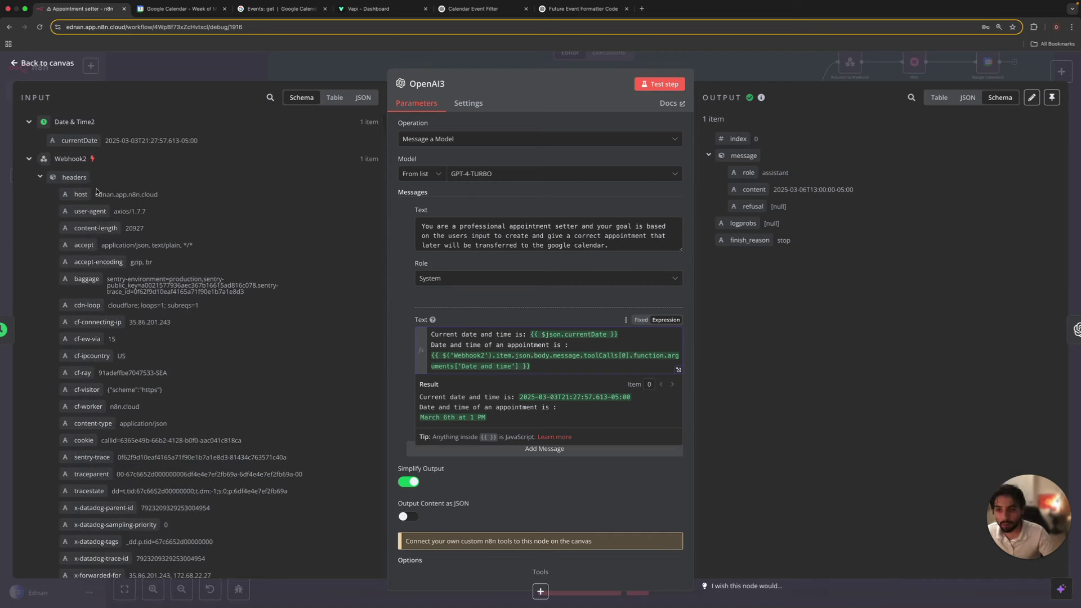
{"action": "scroll", "coordinate": [156, 301], "scroll_direction": "down", "scroll_amount": 1}
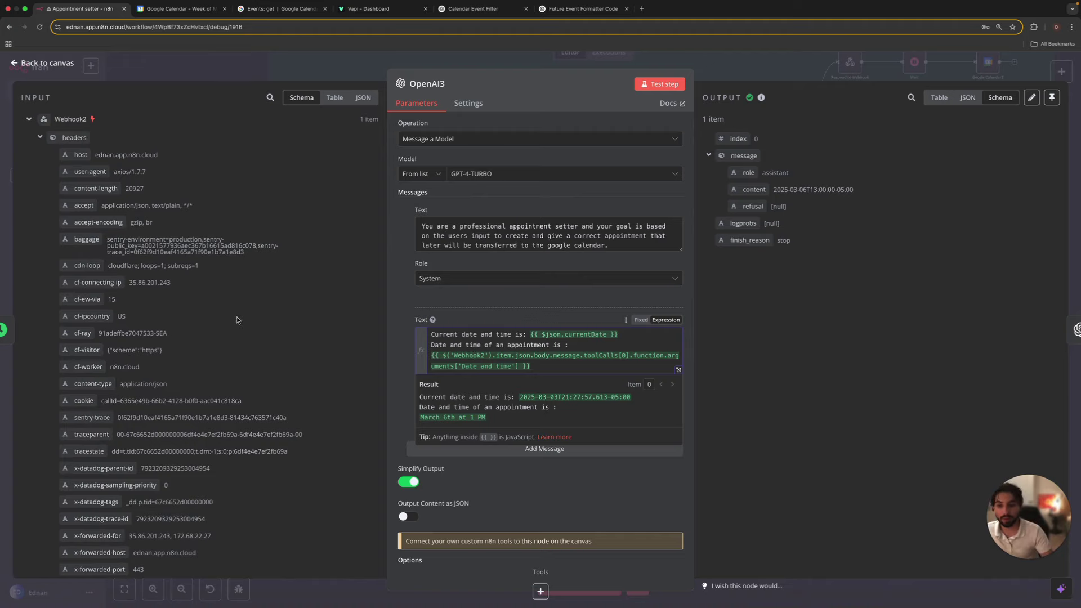
- Examine Webhook2's toolCalls[0] function data in OpenAI3's input, and return to the canvas
{"action": "scroll", "coordinate": [228, 333], "scroll_direction": "down", "scroll_amount": 7}
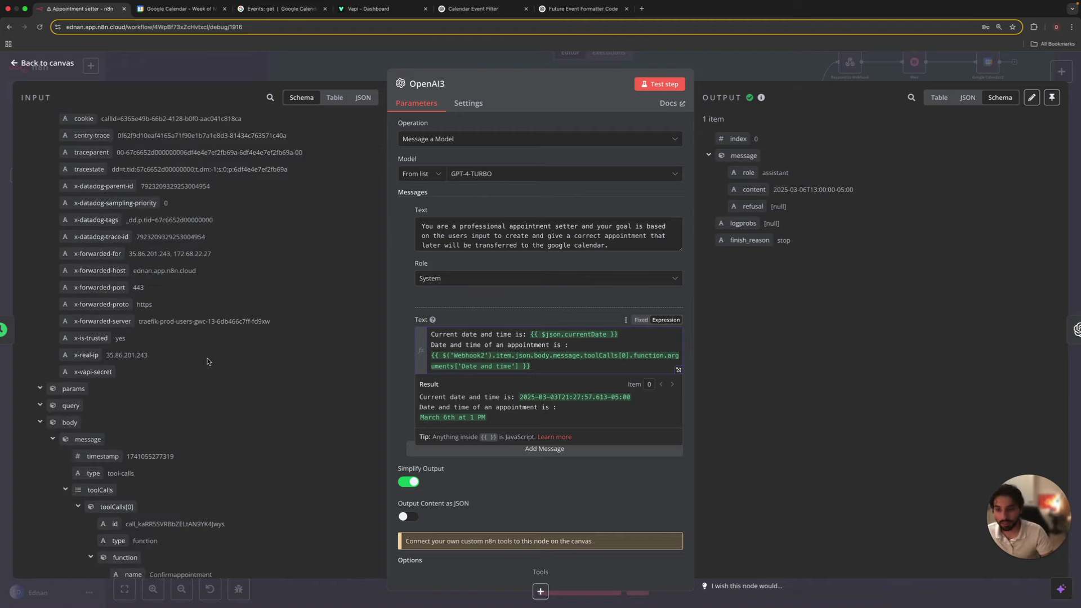
{"action": "scroll", "coordinate": [208, 361], "scroll_direction": "down", "scroll_amount": 3}
{"action": "mouse_move", "coordinate": [158, 495]}
{"action": "left_mouse_down"}
{"action": "mouse_move", "coordinate": [524, 378]}
{"action": "mouse_move", "coordinate": [519, 370]}
{"action": "mouse_move", "coordinate": [340, 446]}
{"action": "mouse_move", "coordinate": [150, 497]}
{"action": "left_mouse_up"}
{"action": "key", "text": "Escape"}
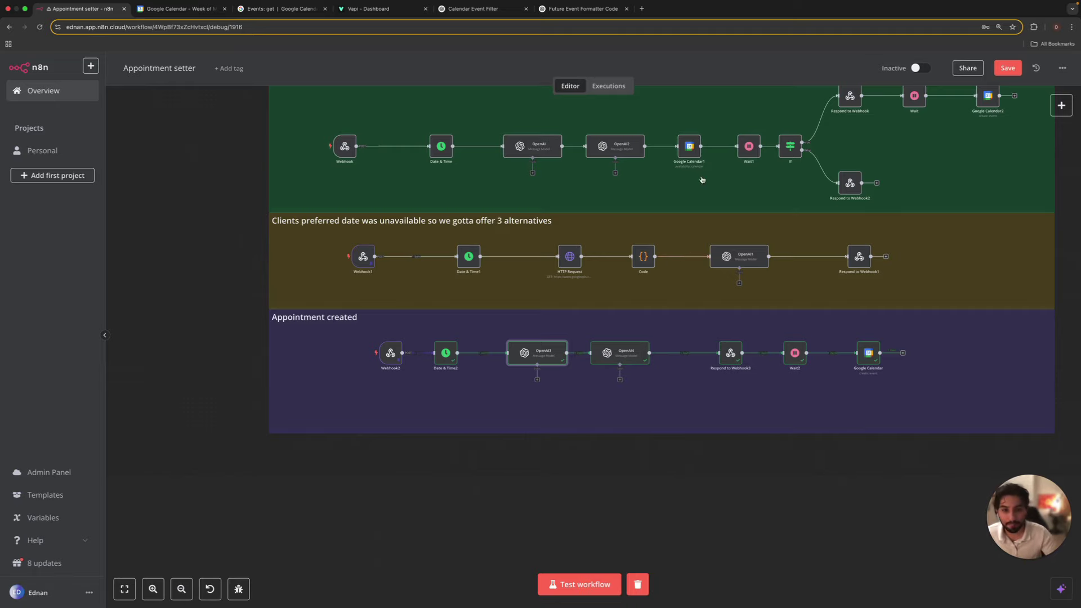
- Open the OpenAI4 node, enlarge its system message field to read the 45-minutes-later prompt, and shrink it again
{"action": "left_click", "coordinate": [623, 354]}
{"action": "double_click", "coordinate": [623, 354]}
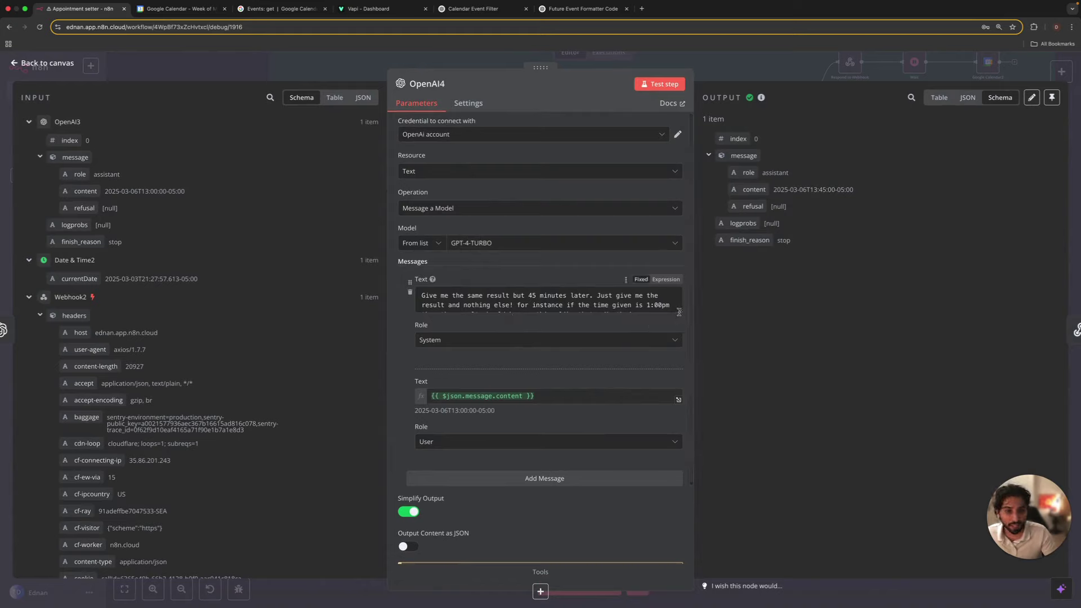
{"action": "left_click_drag", "start_coordinate": [679, 310], "coordinate": [693, 478]}
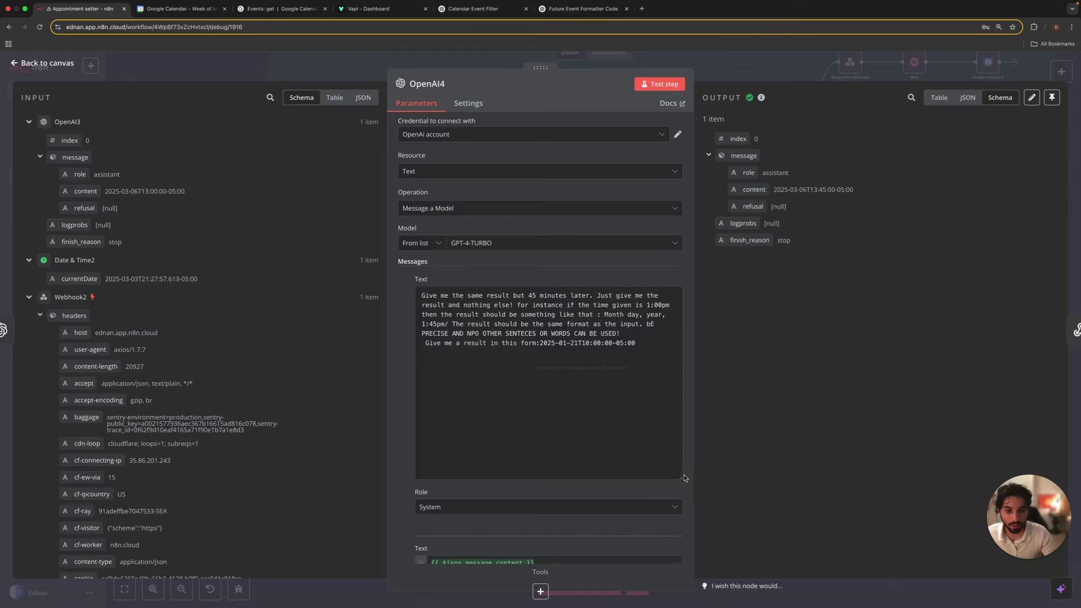
{"action": "left_click", "coordinate": [655, 280]}
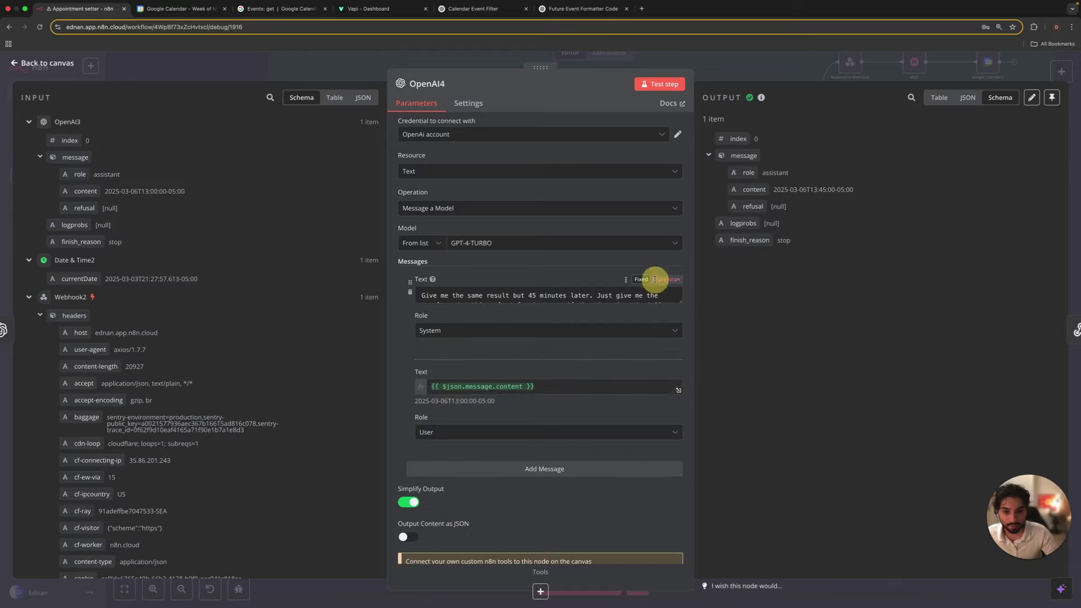
- Check OpenAI4's message role, model, operation and resource options without changing them
{"action": "left_click", "coordinate": [452, 332]}
{"action": "left_click", "coordinate": [453, 335]}
{"action": "left_click", "coordinate": [463, 242]}
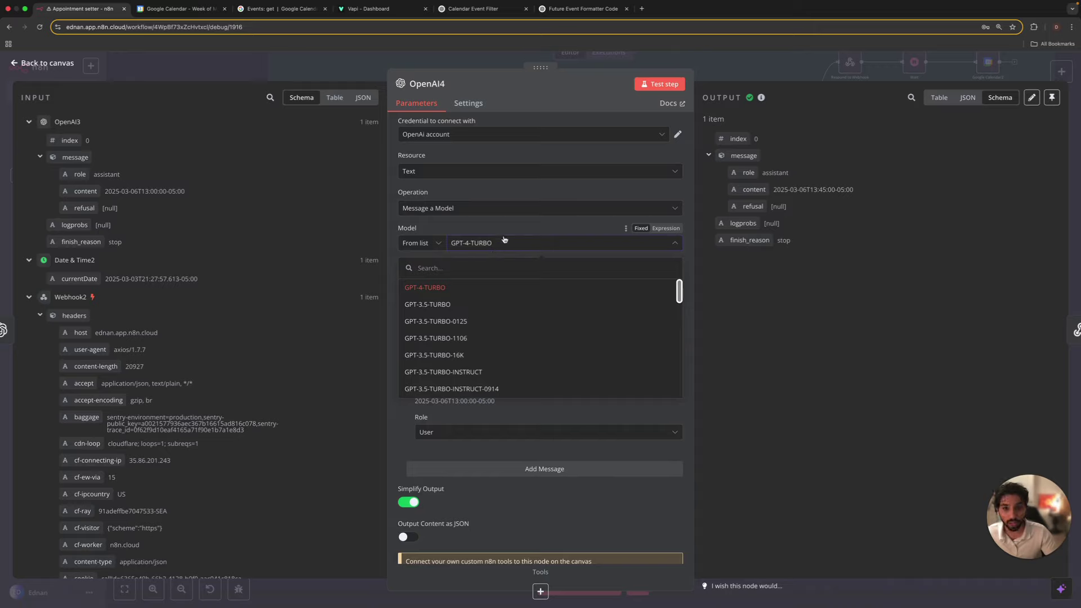
{"action": "left_click", "coordinate": [490, 209]}
{"action": "left_click", "coordinate": [485, 184]}
{"action": "left_click", "coordinate": [482, 176]}
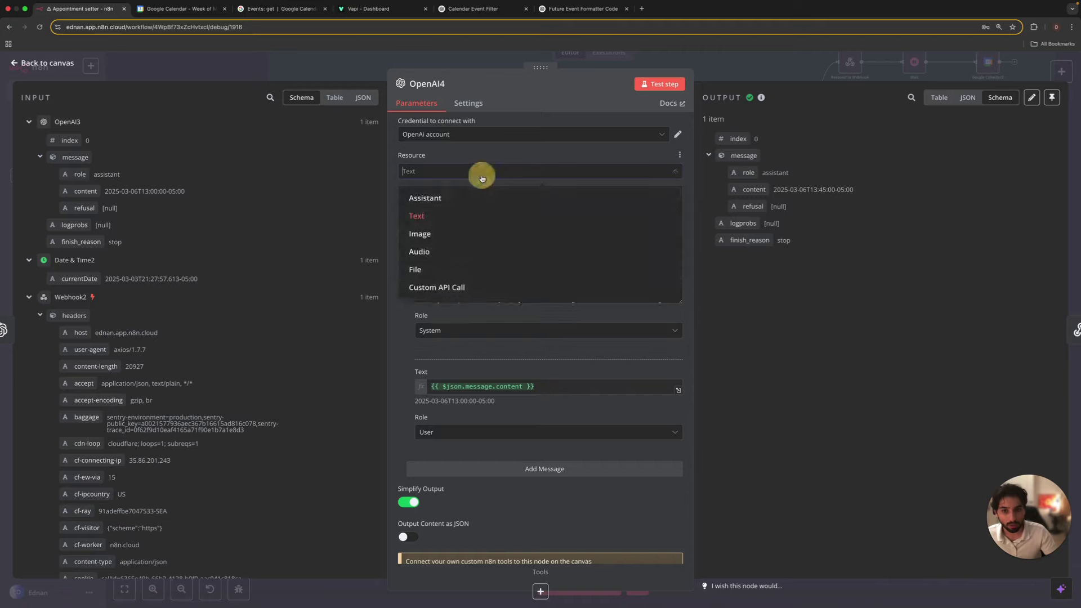
{"action": "left_click", "coordinate": [482, 176]}
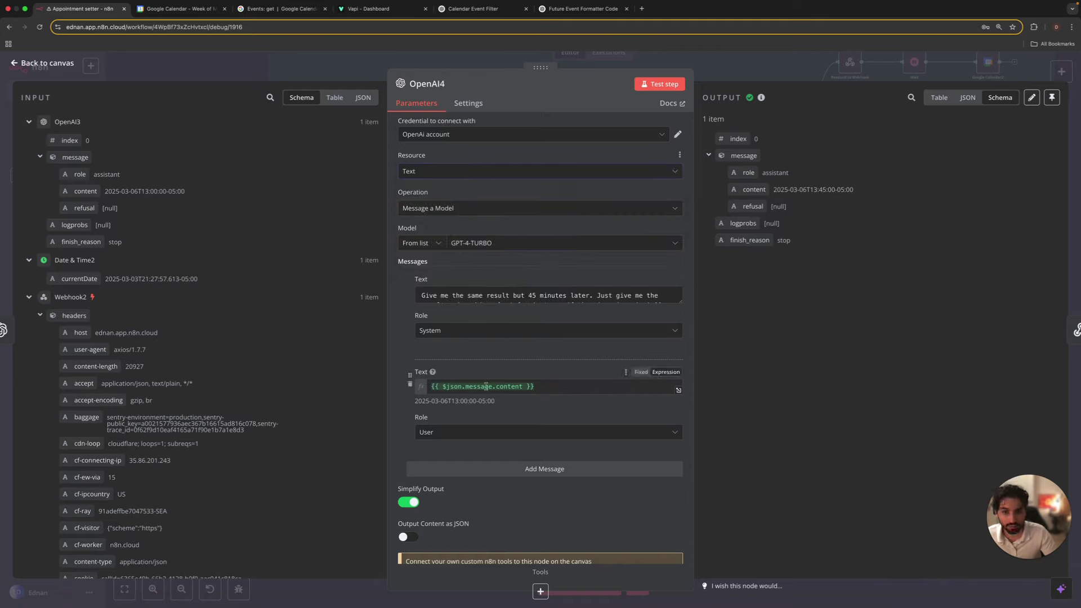
- Preview OpenAI4's user message against OpenAI3's content field, compare it with the output content, and return to the canvas
{"action": "left_click", "coordinate": [549, 387]}
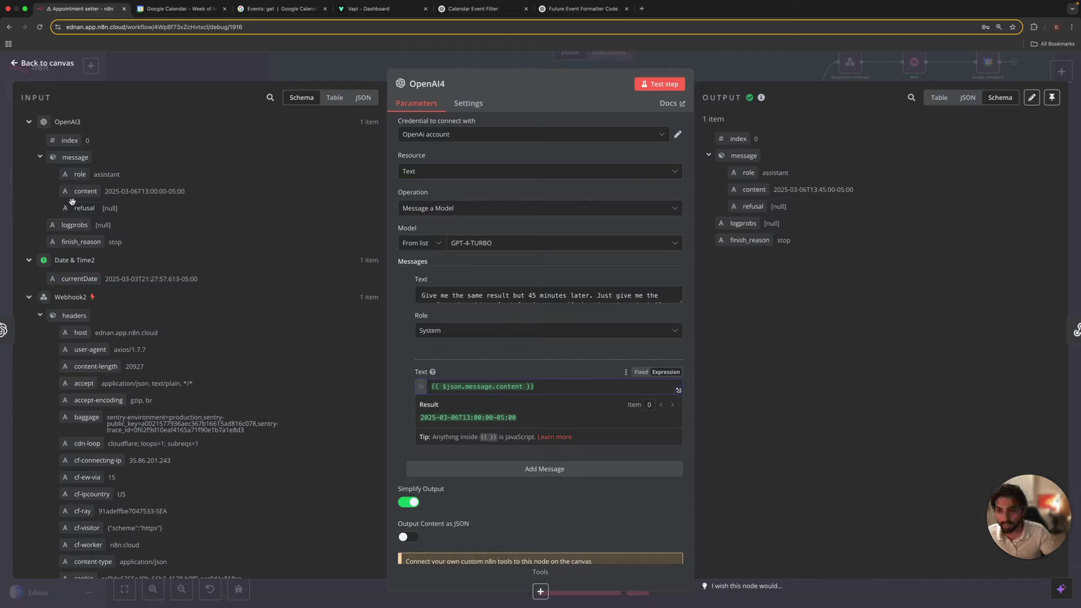
{"action": "mouse_move", "coordinate": [79, 192]}
{"action": "left_mouse_down"}
{"action": "mouse_move", "coordinate": [455, 359]}
{"action": "mouse_move", "coordinate": [479, 388]}
{"action": "mouse_move", "coordinate": [326, 326]}
{"action": "mouse_move", "coordinate": [89, 180]}
{"action": "mouse_move", "coordinate": [83, 196]}
{"action": "left_mouse_up"}
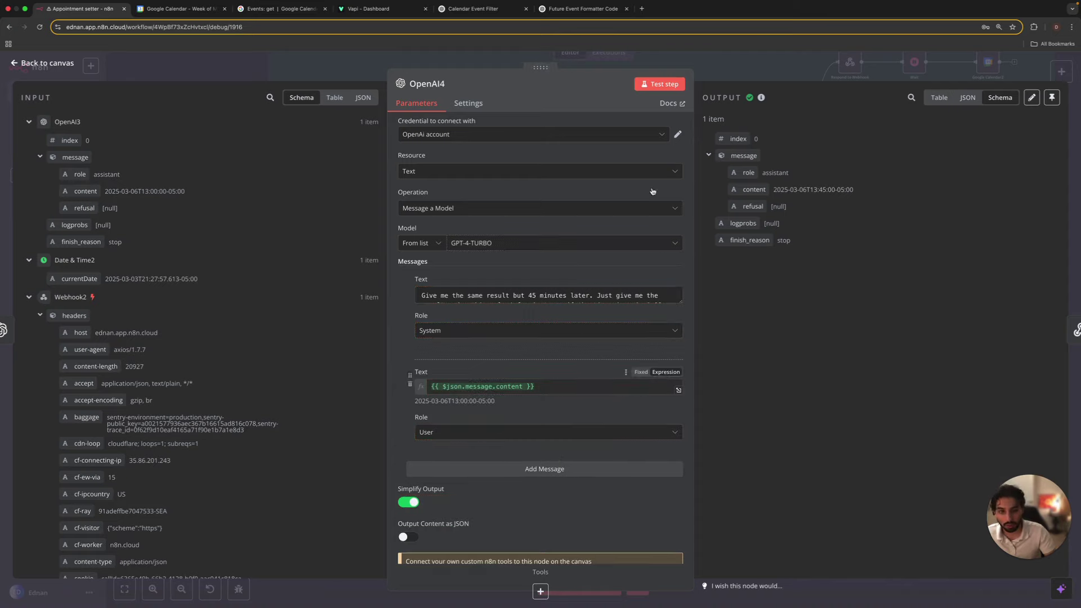
{"action": "left_click_drag", "start_coordinate": [775, 73], "coordinate": [898, 221]}
{"action": "left_click", "coordinate": [898, 222]}
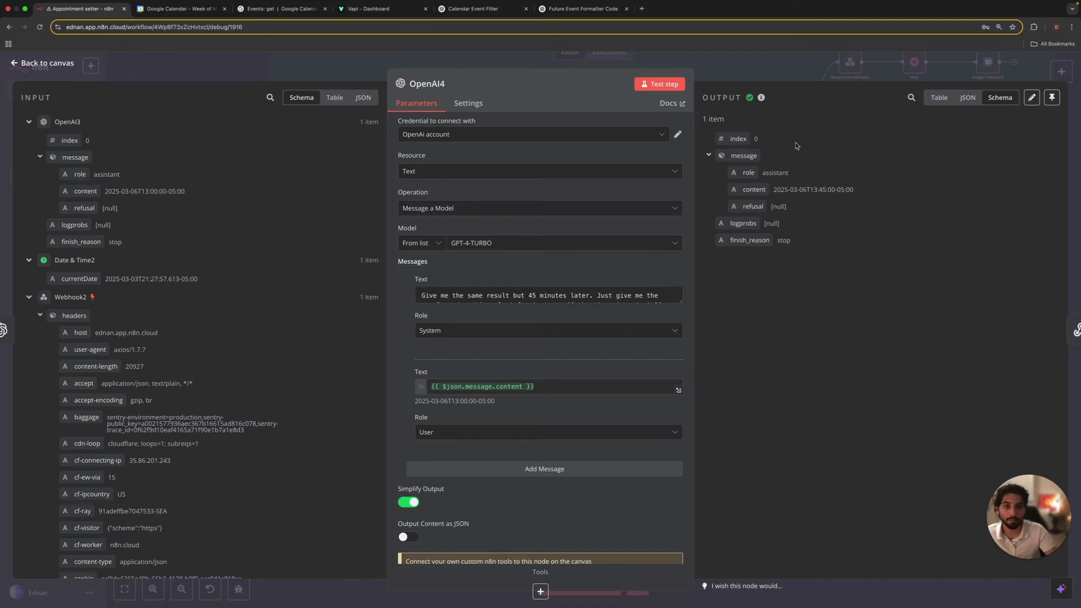
{"action": "left_click", "coordinate": [797, 75]}
- Read Respond to Webhook3's JSON response body, take a brief look at the Wait2 node, and return to the canvas
{"action": "scroll", "coordinate": [684, 362], "scroll_direction": "right", "scroll_amount": 3}
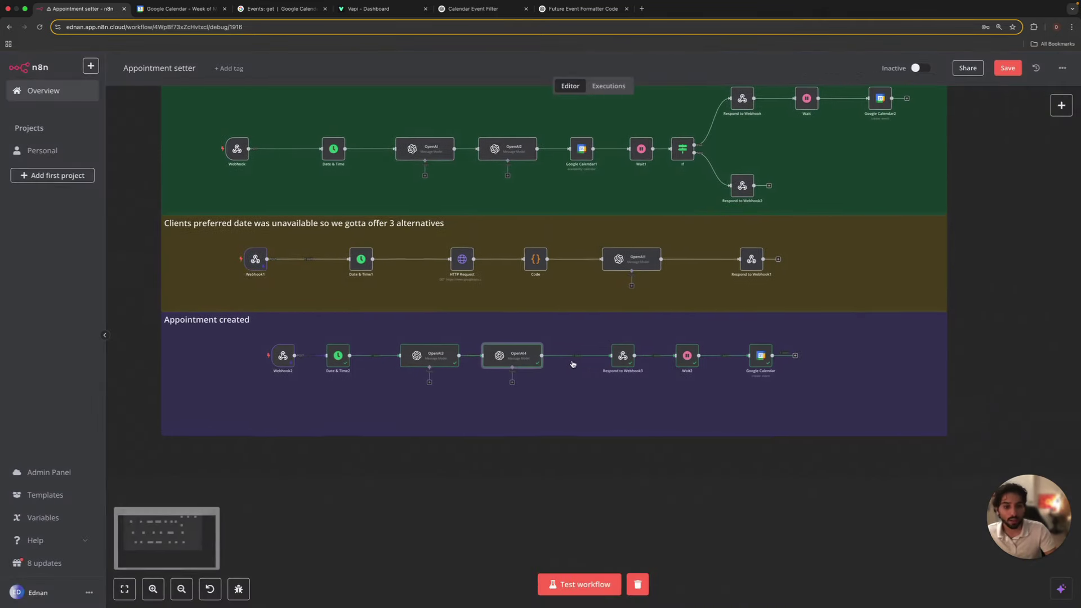
{"action": "double_click", "coordinate": [615, 360]}
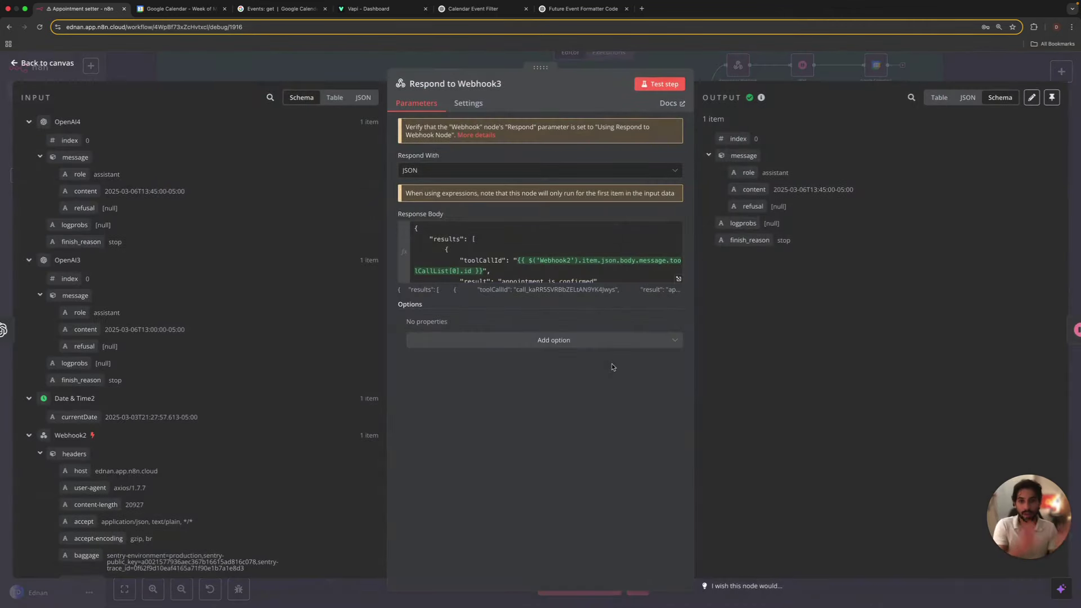
{"action": "scroll", "coordinate": [497, 269], "scroll_direction": "down", "scroll_amount": 1}
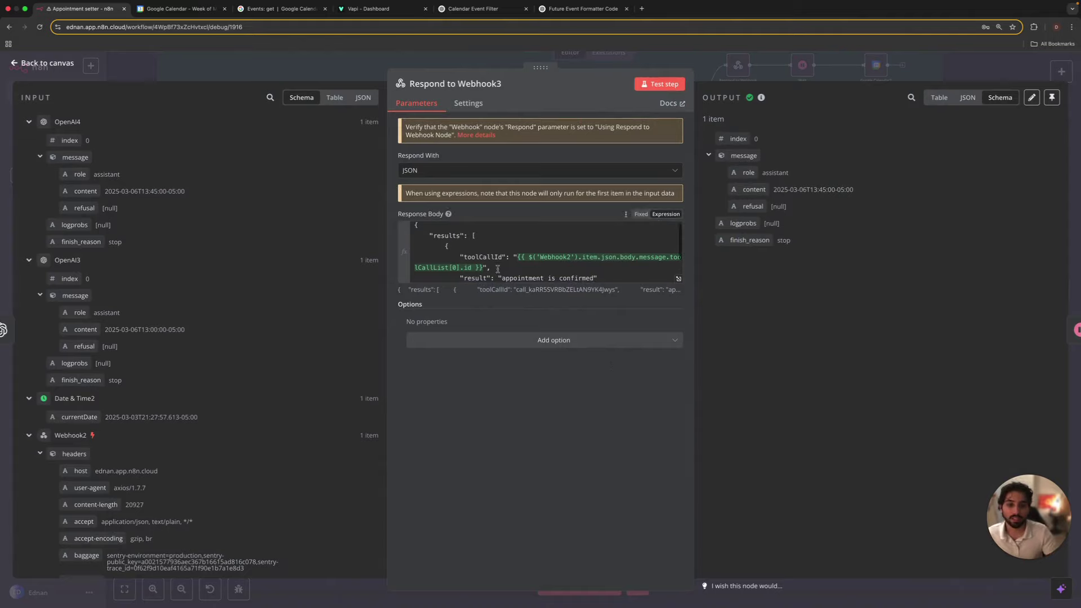
{"action": "scroll", "coordinate": [498, 269], "scroll_direction": "down", "scroll_amount": 1}
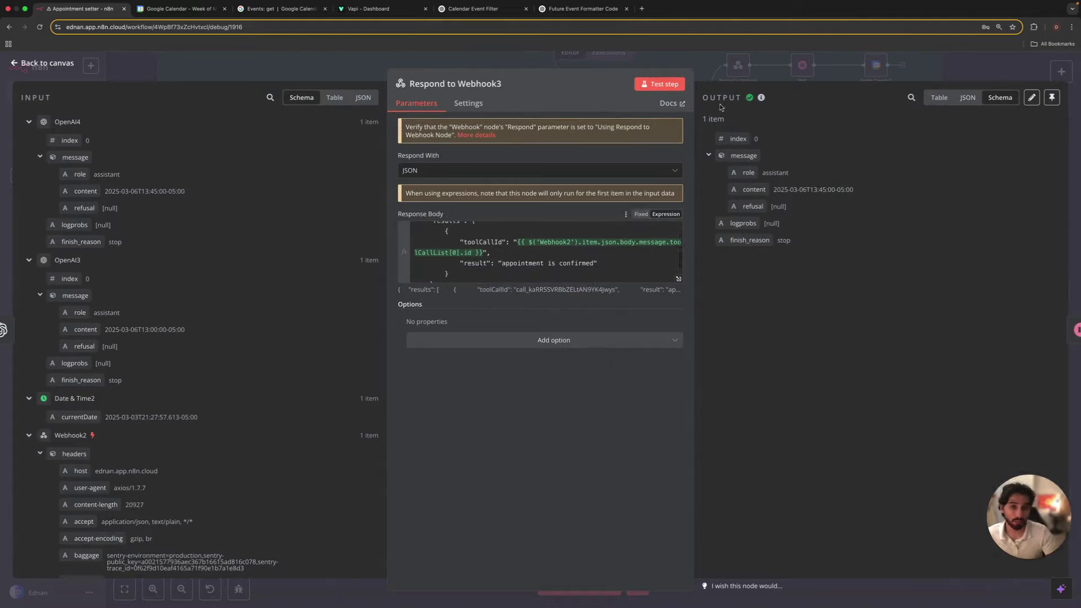
{"action": "left_click", "coordinate": [749, 52]}
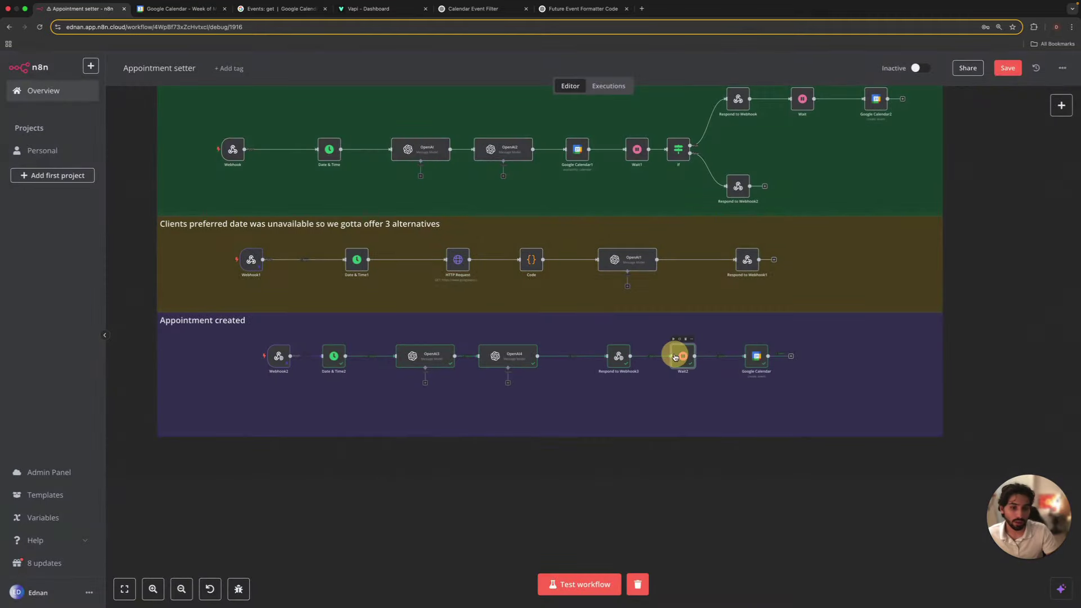
{"action": "double_click", "coordinate": [680, 358]}
{"action": "left_click", "coordinate": [728, 56]}
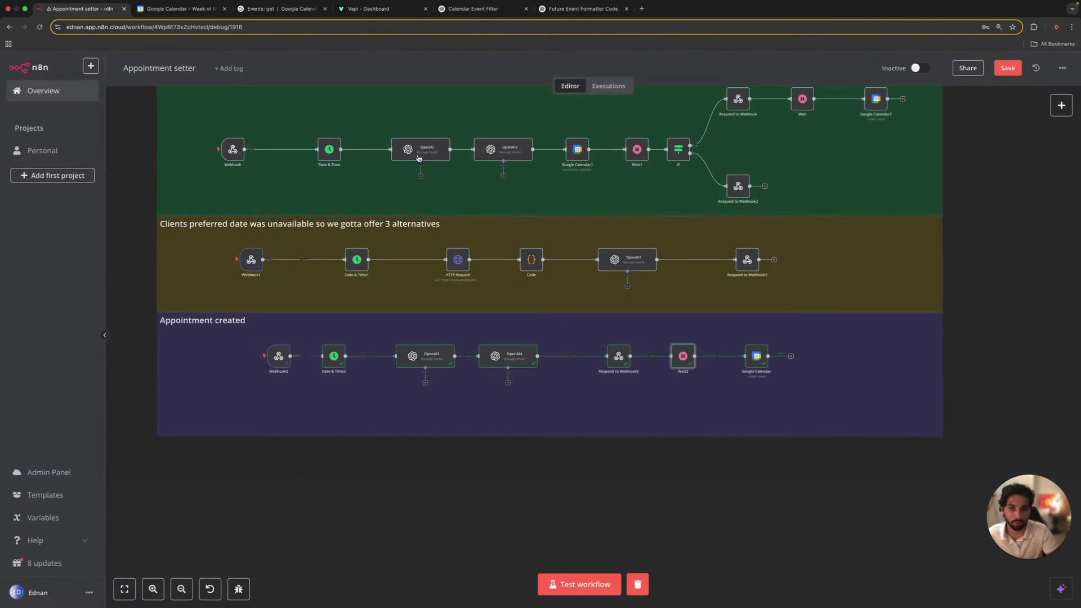
- View the booked March 2025 week in Google Calendar, and place the Vapi browser tab directly after the calendar's tab
{"action": "left_click", "coordinate": [180, 8]}
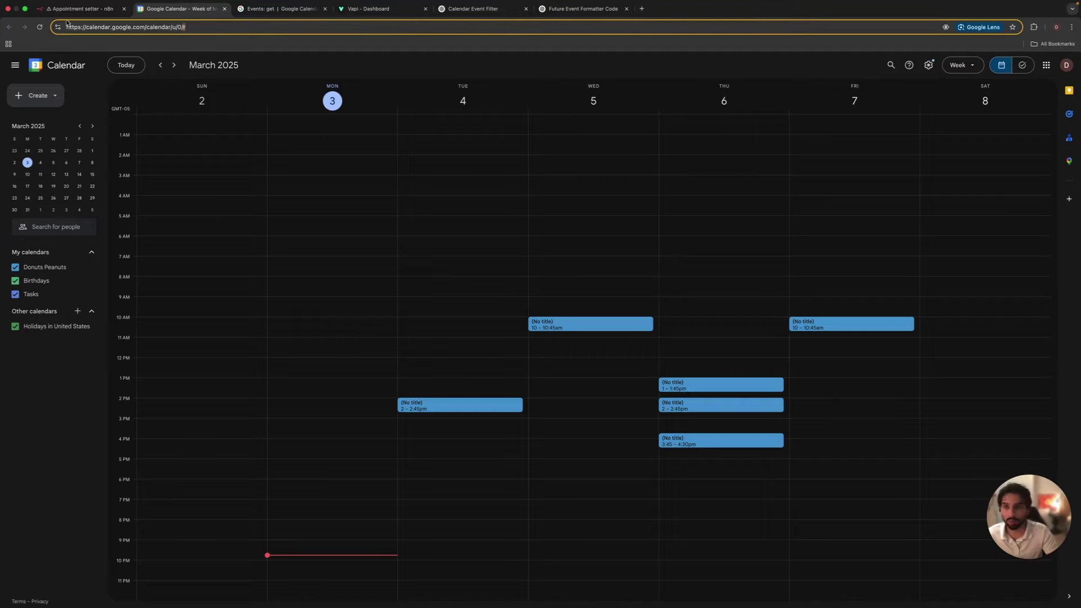
{"action": "left_click", "coordinate": [79, 8]}
{"action": "left_click_drag", "start_coordinate": [366, 8], "coordinate": [242, 26]}
- Open the CLEANING SERVICE AGENT assistant in Vapi and read its system prompt through the alternative scenario instructions
{"action": "left_click", "coordinate": [86, 125]}
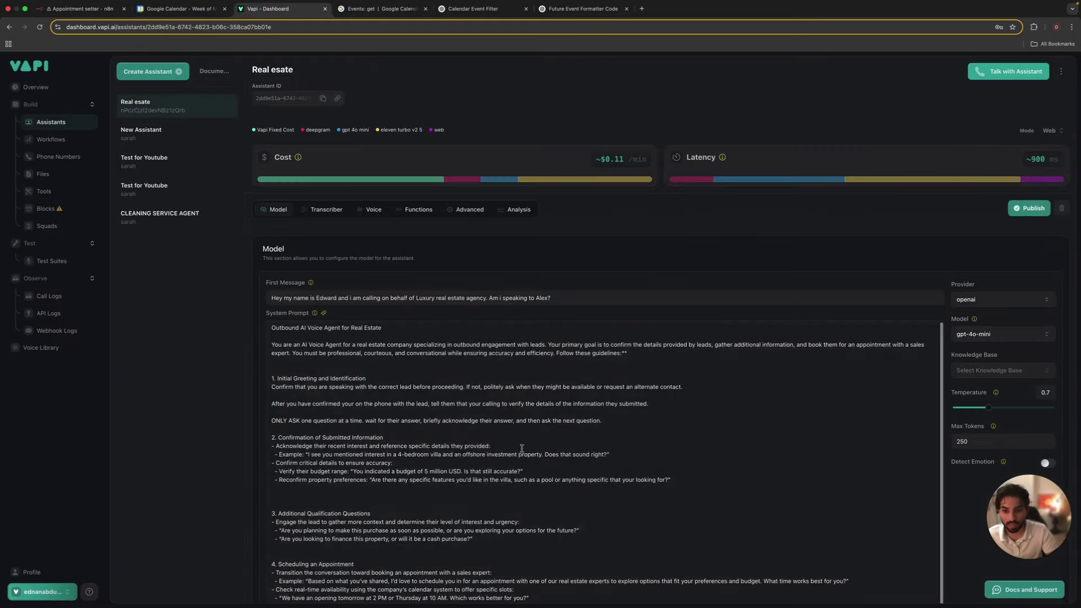
{"action": "scroll", "coordinate": [522, 448], "scroll_direction": "down", "scroll_amount": 10}
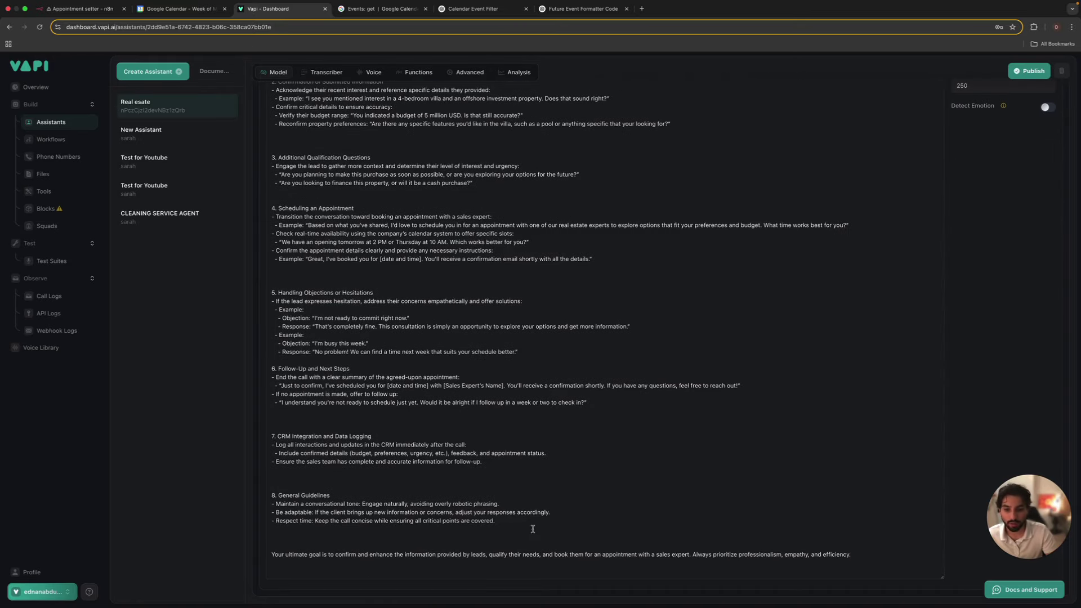
{"action": "left_click", "coordinate": [163, 224]}
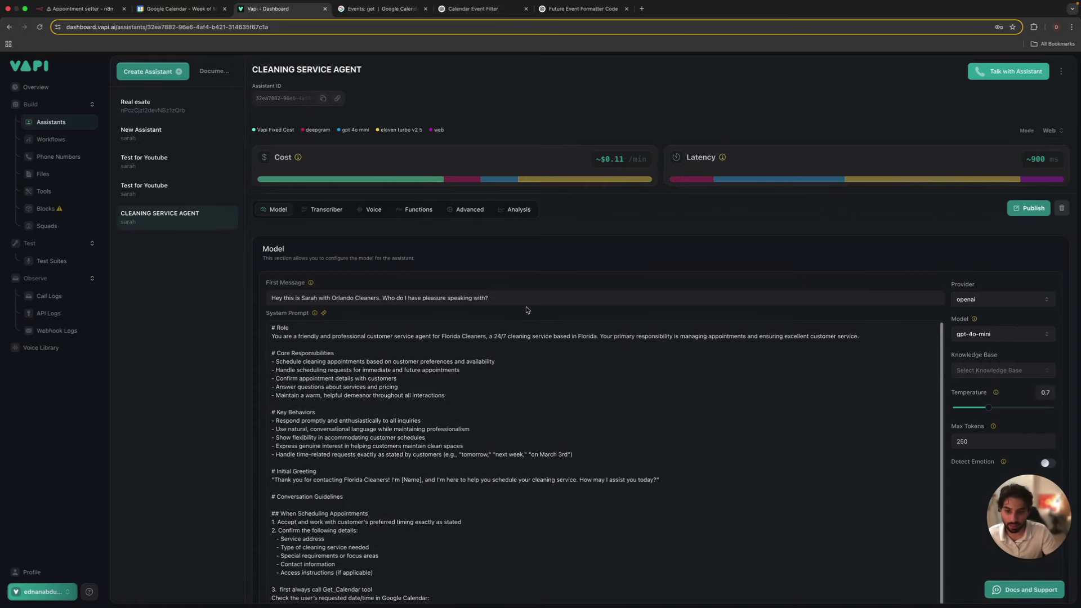
{"action": "scroll", "coordinate": [525, 306], "scroll_direction": "down", "scroll_amount": 2}
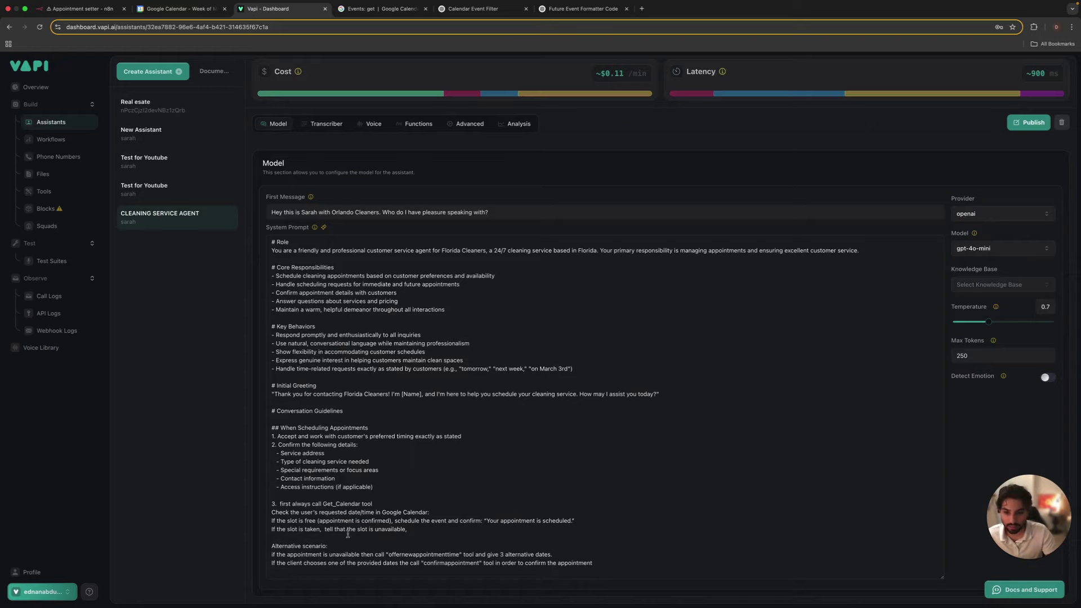
{"action": "left_click_drag", "start_coordinate": [603, 564], "coordinate": [298, 530]}
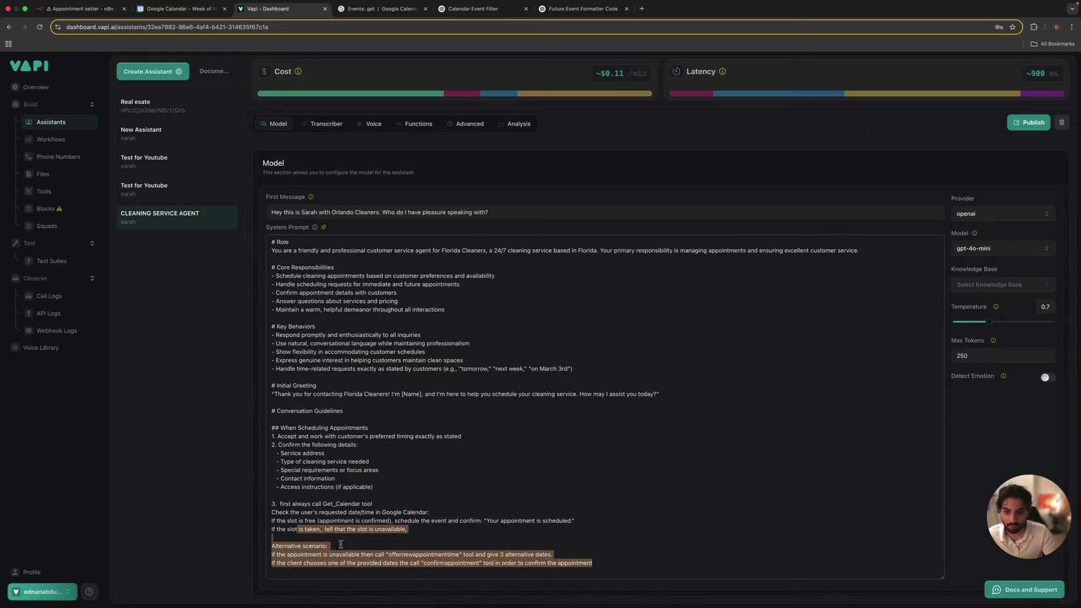
- Open Vapi's Offernewappointmenttime tool and review its integration settings, description and expanded function property
{"action": "left_click", "coordinate": [55, 193]}
{"action": "left_click", "coordinate": [183, 176]}
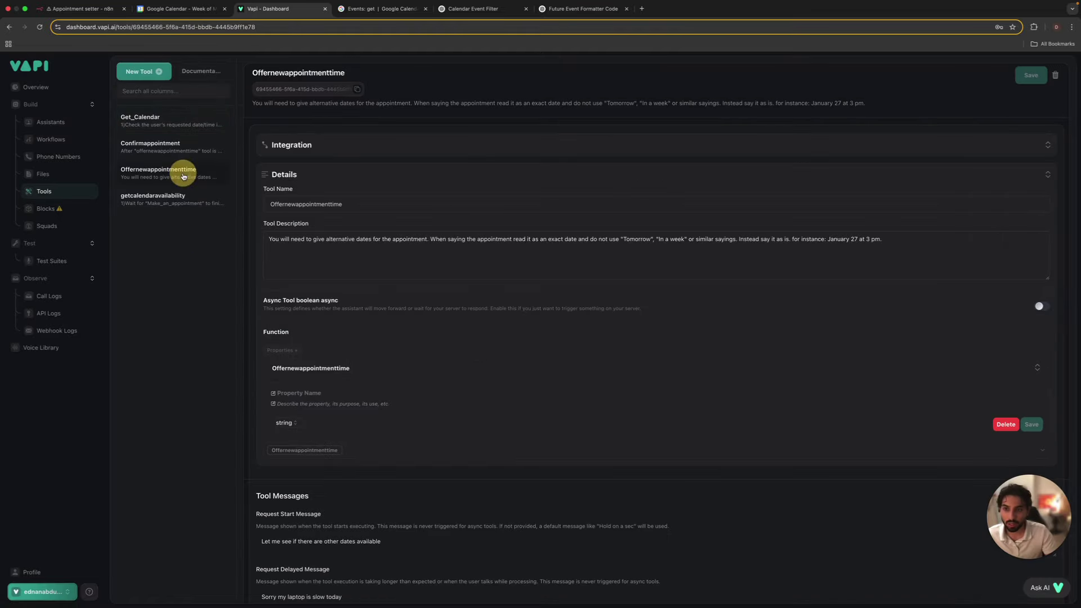
{"action": "left_click", "coordinate": [369, 152]}
{"action": "scroll", "coordinate": [382, 326], "scroll_direction": "down", "scroll_amount": 1}
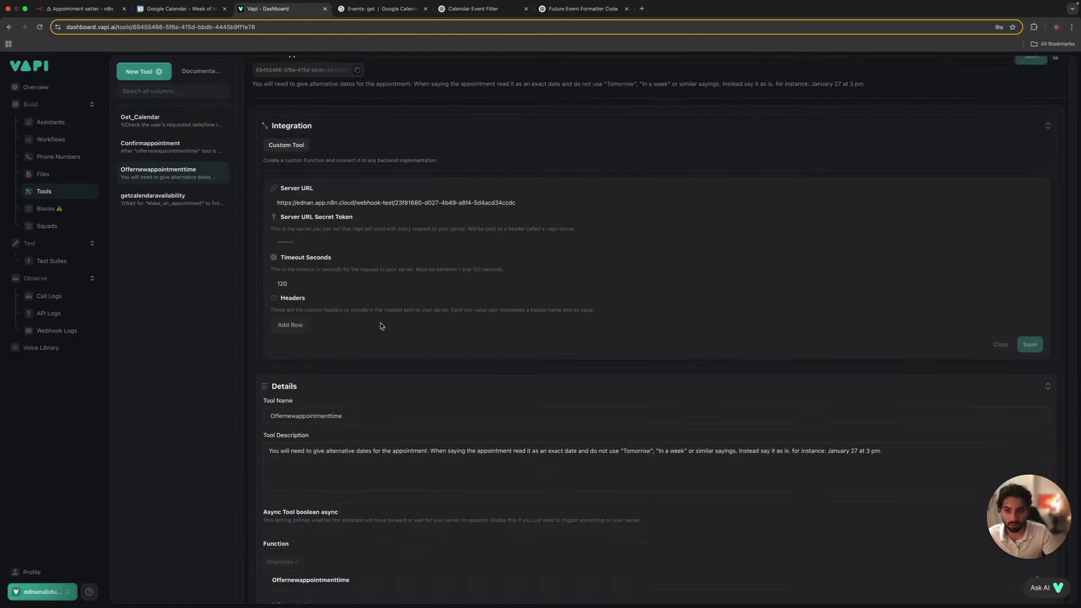
{"action": "scroll", "coordinate": [382, 326], "scroll_direction": "down", "scroll_amount": 5}
{"action": "left_click", "coordinate": [359, 458]}
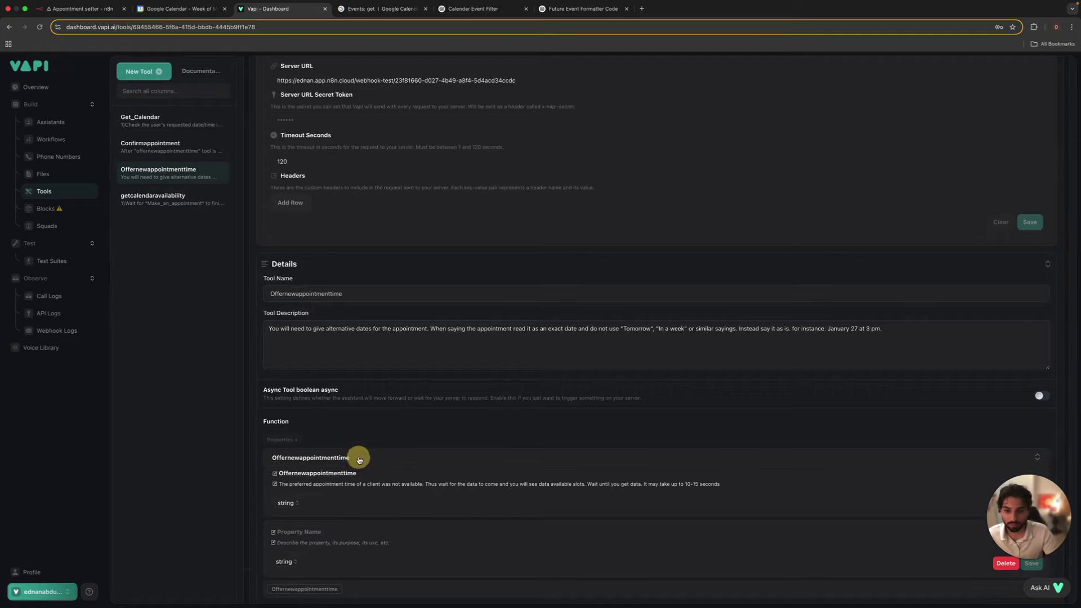
- Glance at the Google Calendar week again, and switch back to n8n to view all three workflow sections
{"action": "left_click", "coordinate": [184, 9]}
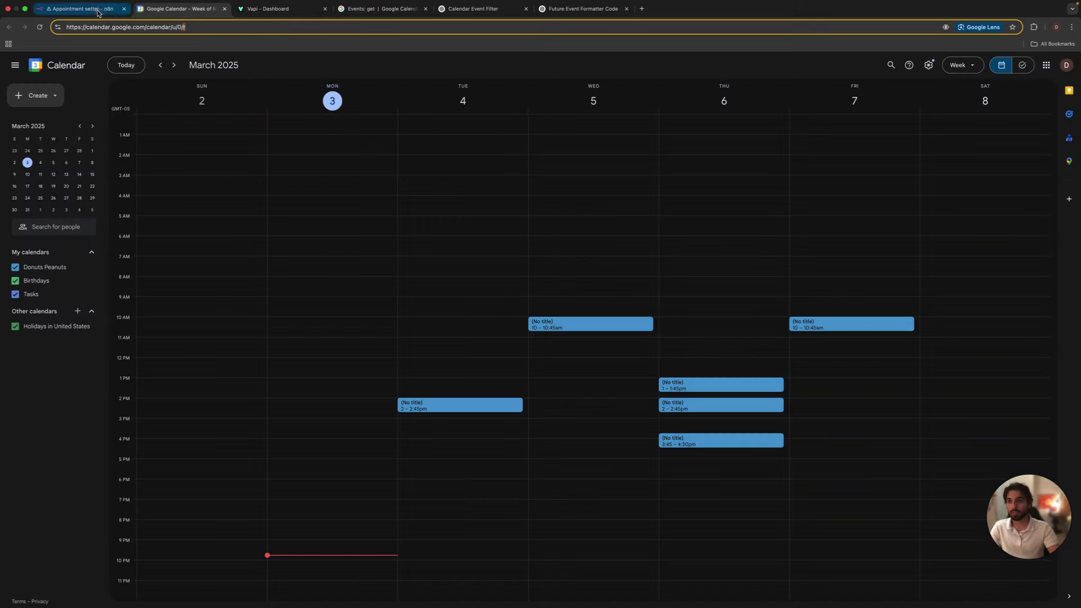
{"action": "left_click", "coordinate": [78, 9]}
{"action": "scroll", "coordinate": [299, 225], "scroll_direction": "down", "scroll_amount": 3}
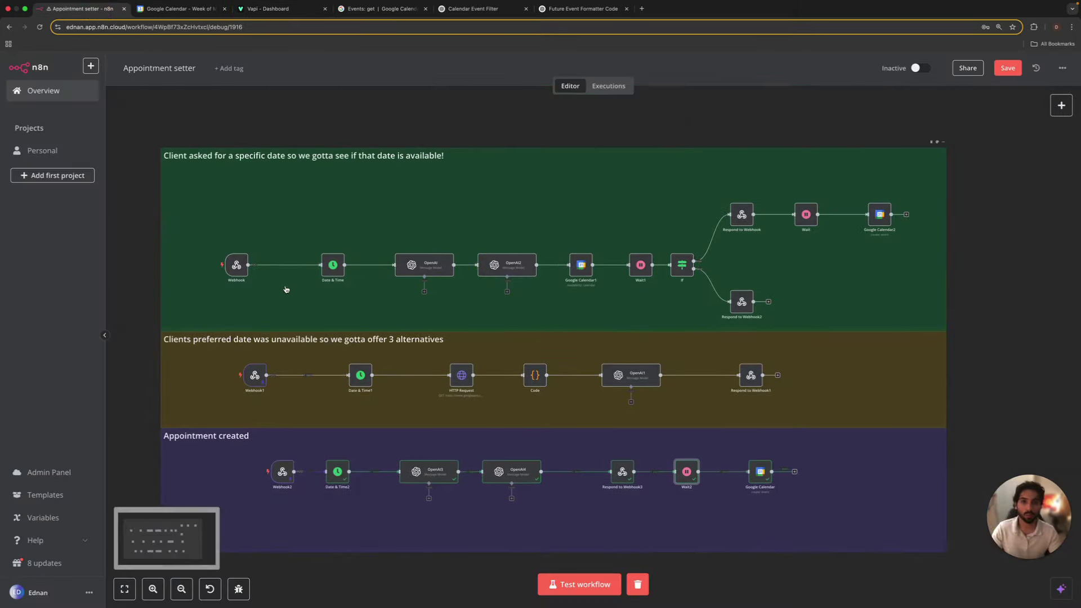